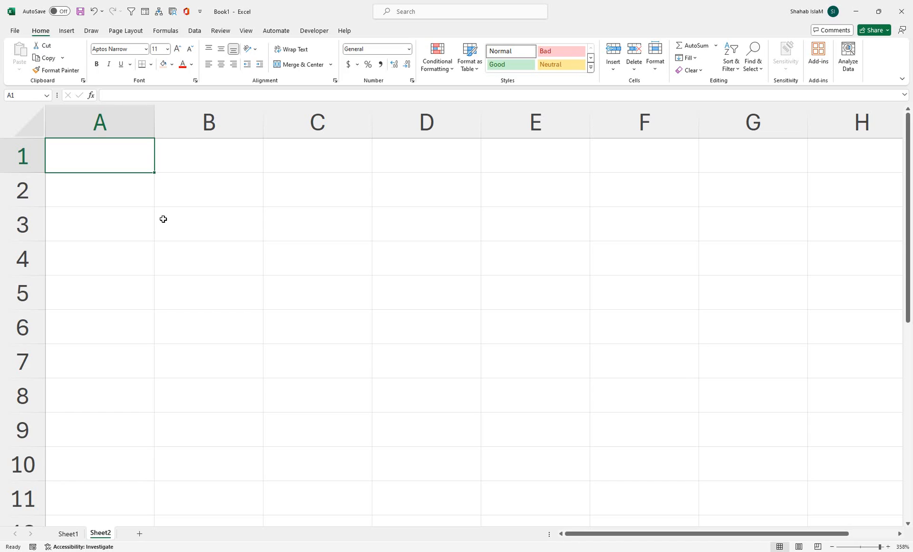
Enter the operator symbols /, + and = as text in cells A1, A2 and A3
text('/)
key(Return)
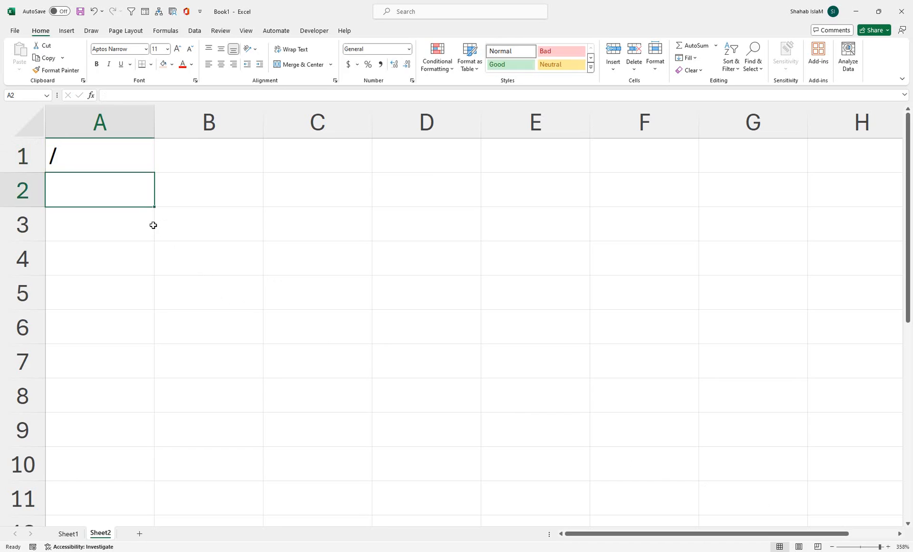
text('+)
key(Return)
text(.=)
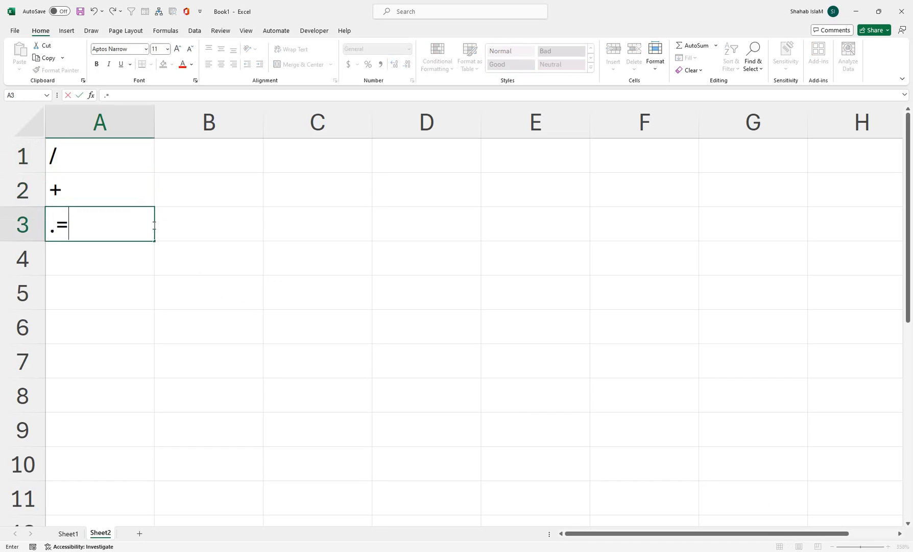
key(Return)
click(153, 225)
text('=)
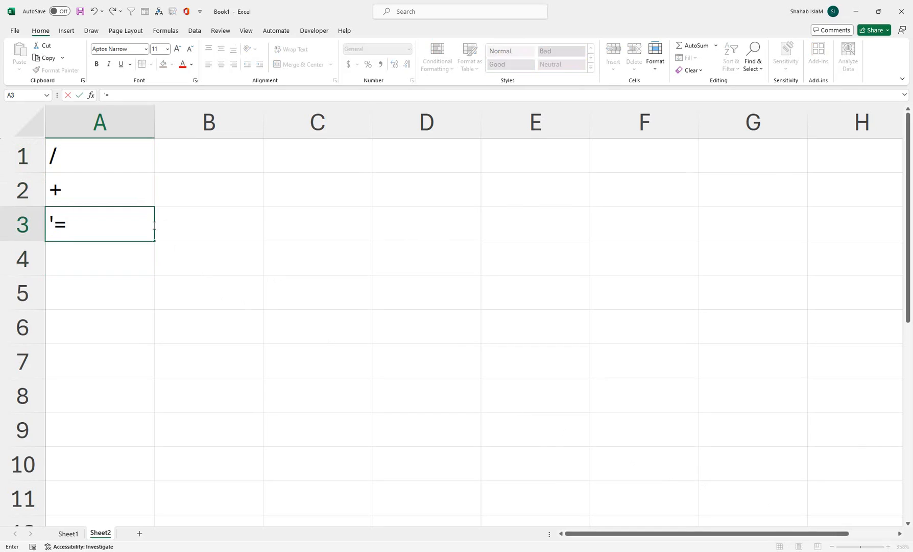
key(Return)
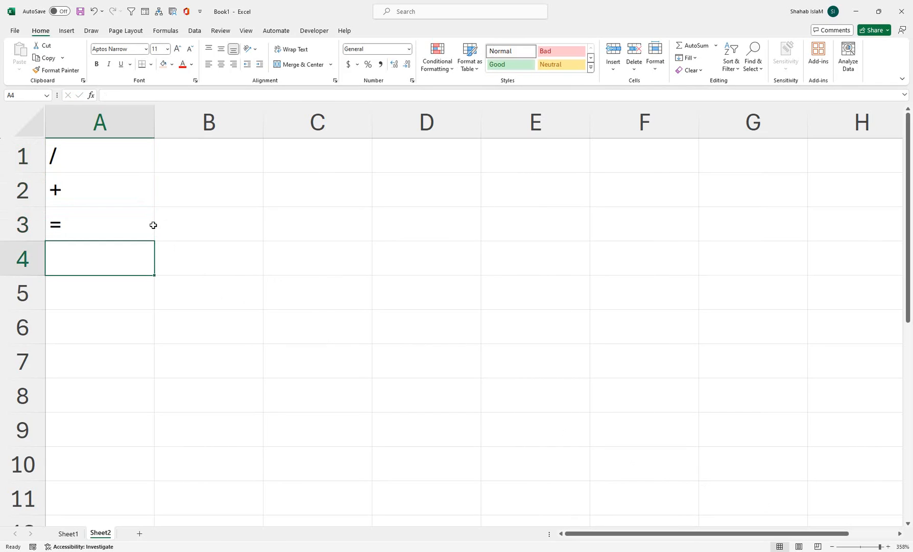
Enter the operator symbols - and * as text in cells A4 and A5
text('-)
key(Return)
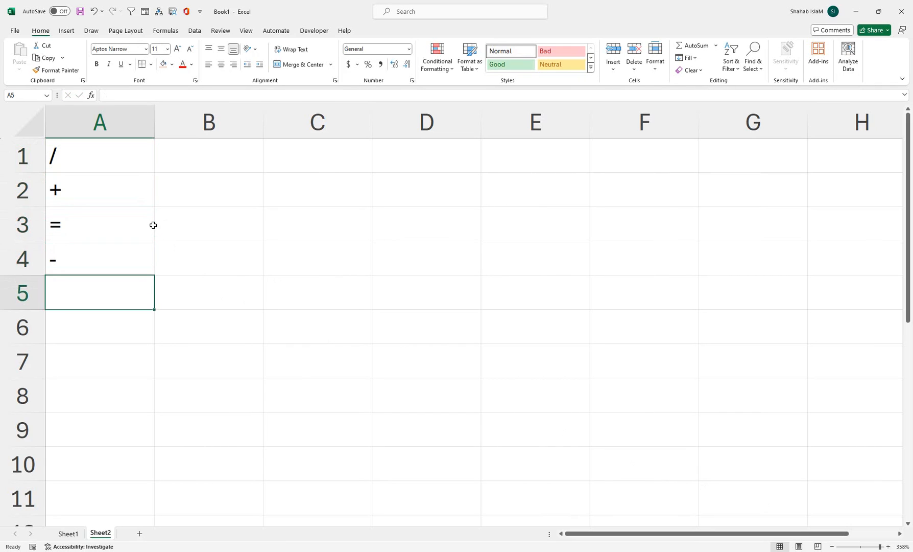
text(*)
key(Return)
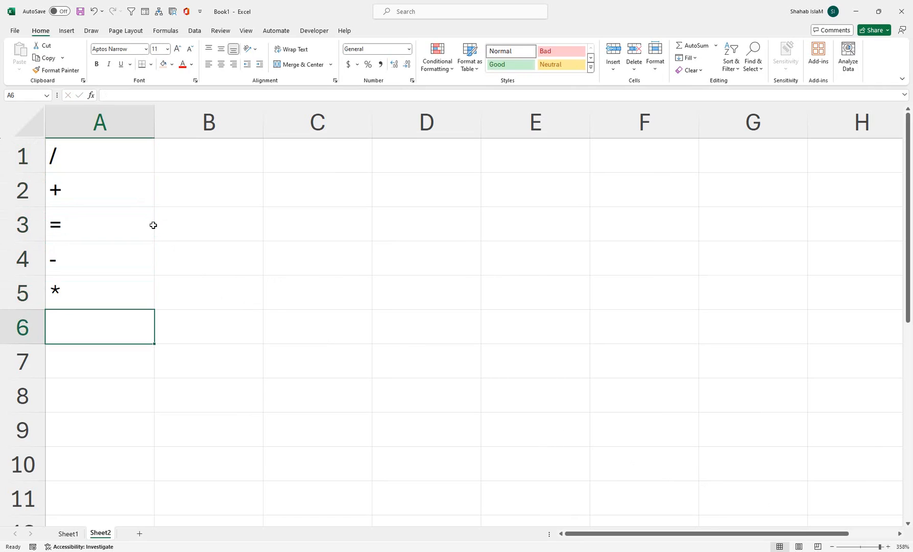
Increase the font size of the operator symbols in A1:A5 by several sizes
drag(77, 149, 76, 301)
click(177, 51)
click(178, 51)
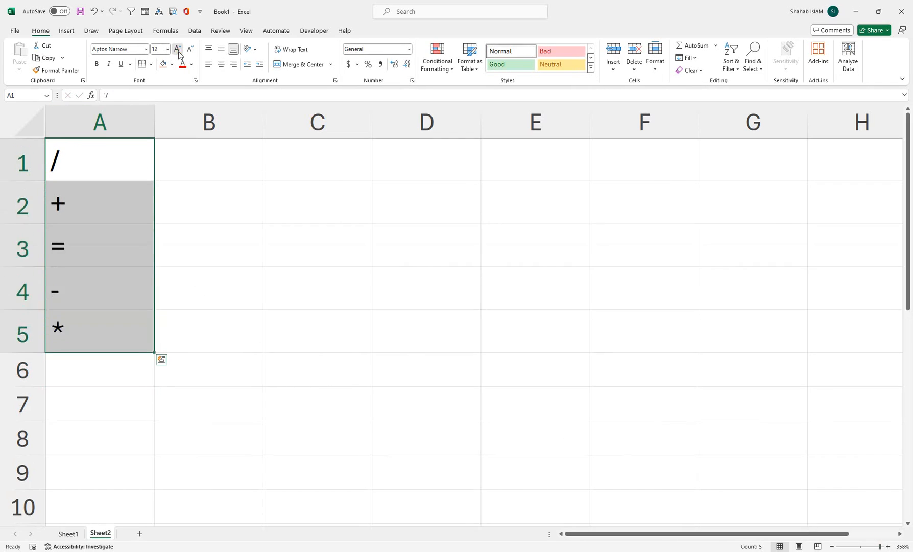
click(178, 51)
click(178, 52)
click(178, 51)
click(178, 51)
click(178, 51)
Enter the division operands 50 in B1 and 2 in C1
click(206, 197)
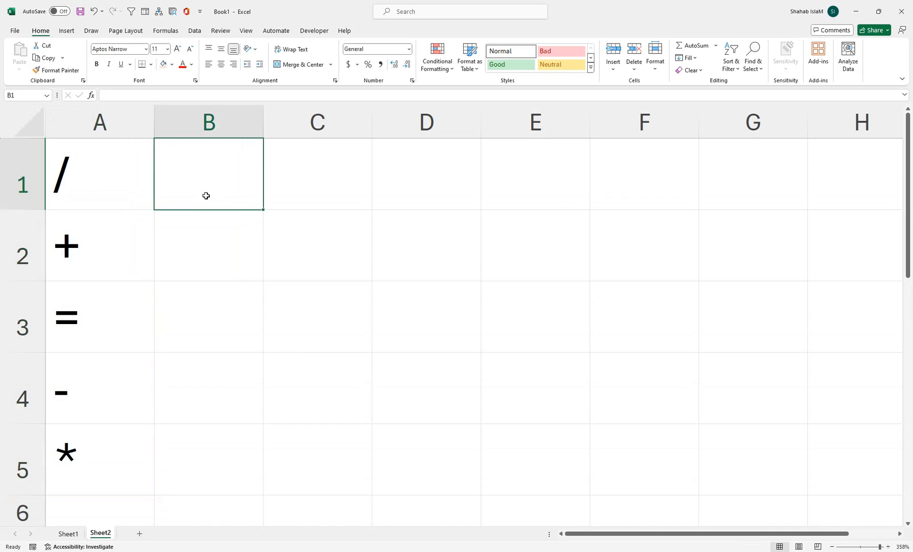
text(5)
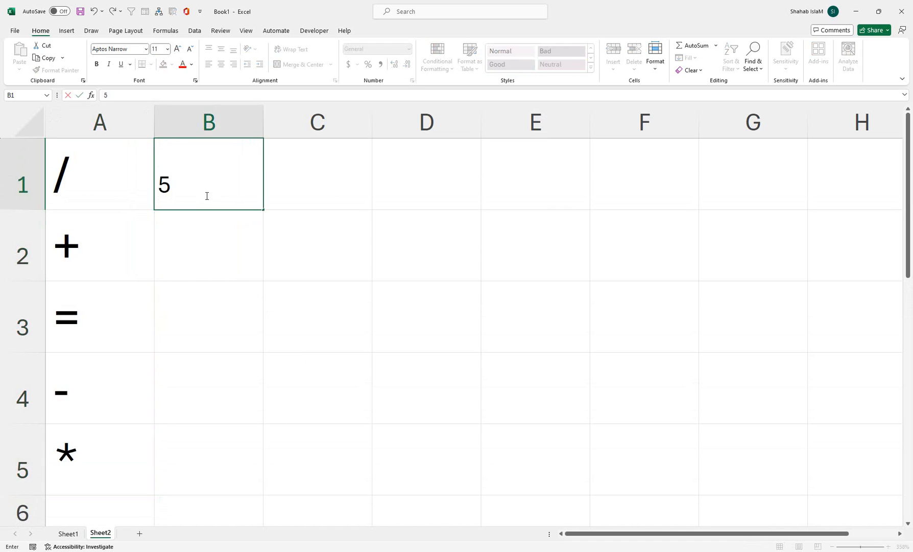
text(0)
key(Tab)
text(2)
key(Return)
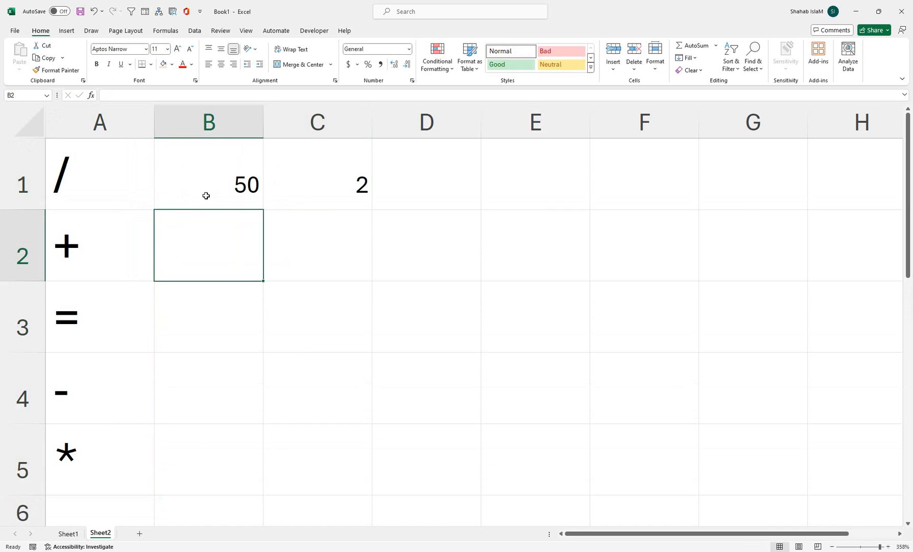
Enter 50 in both B2 and C2, and 75 in both B3 and C3
text(50)
key(Tab)
text(50)
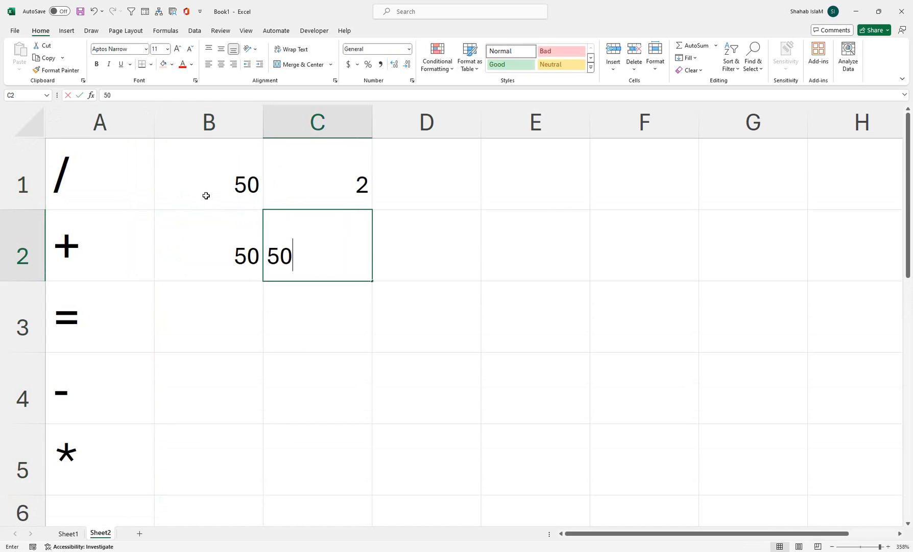
key(Return)
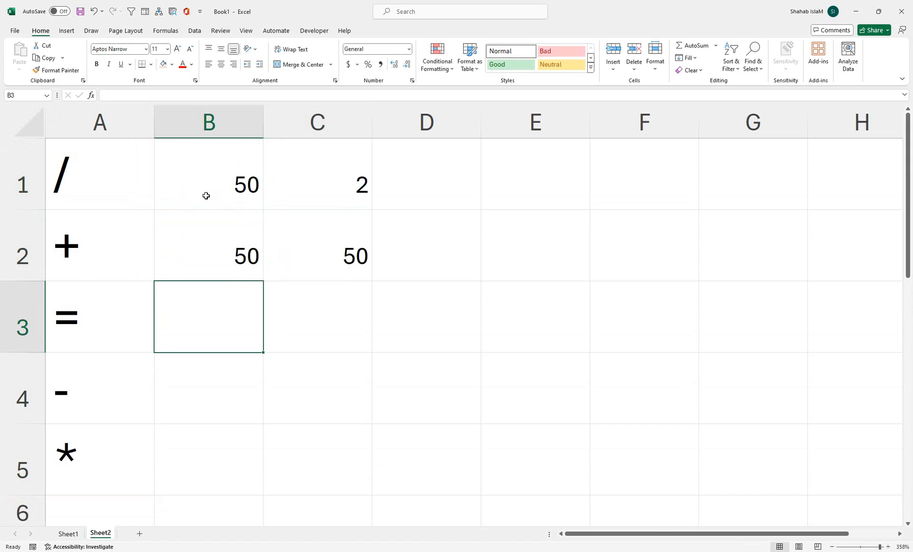
text(75)
key(Tab)
text(75)
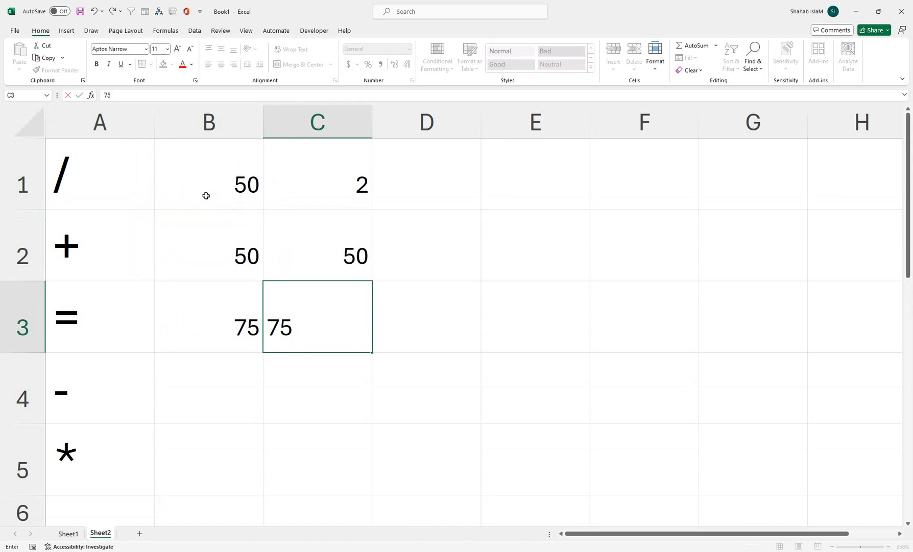
key(Return)
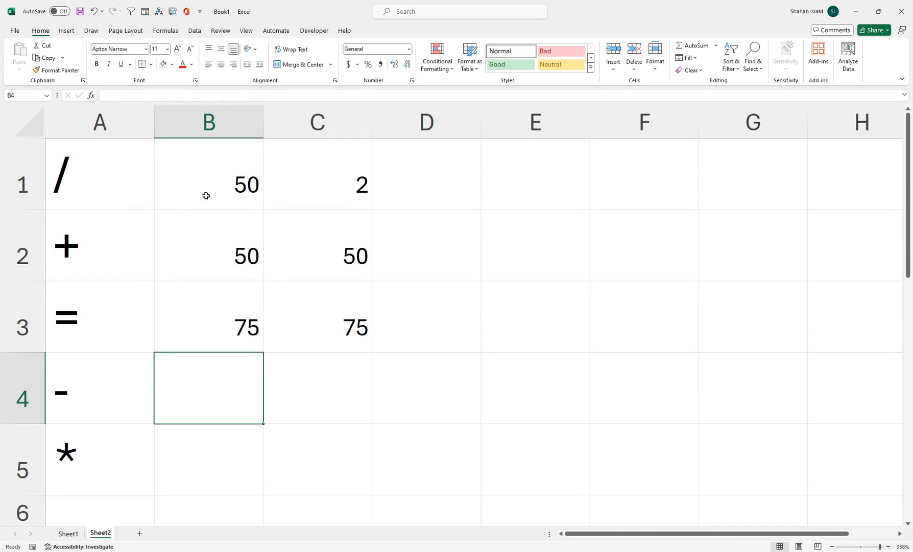
Enter 85 in B4 and 35 in C4 for subtraction, and 25 in B5 and 5 in C5 for multiplication
text(85)
key(Tab)
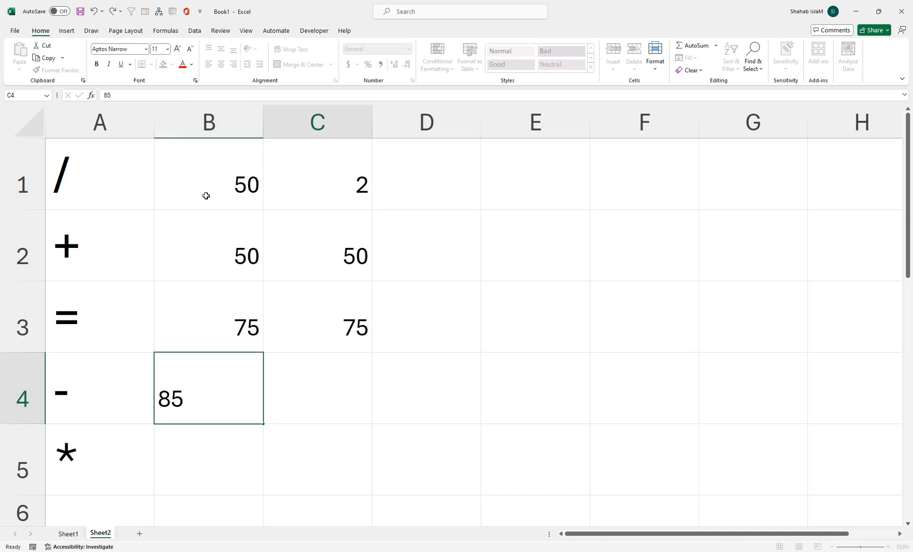
text(352)
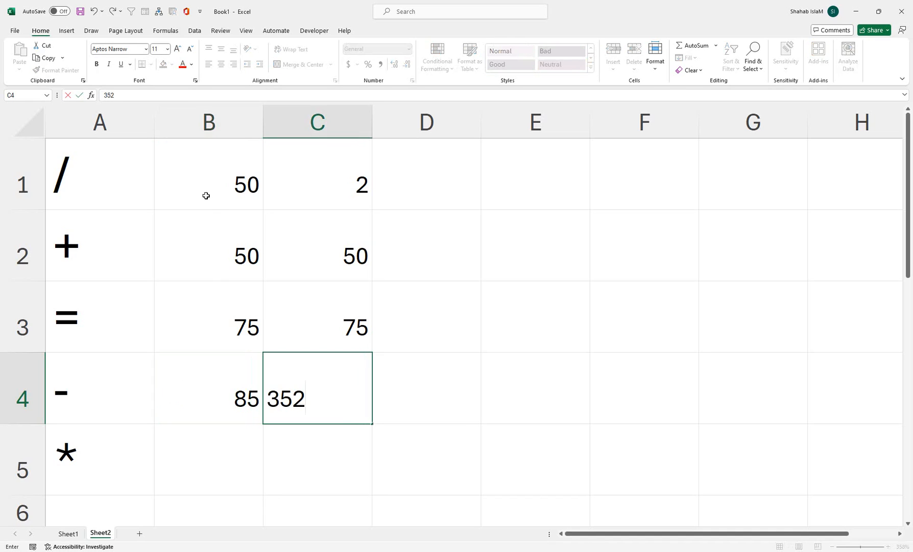
key(Return)
text(25)
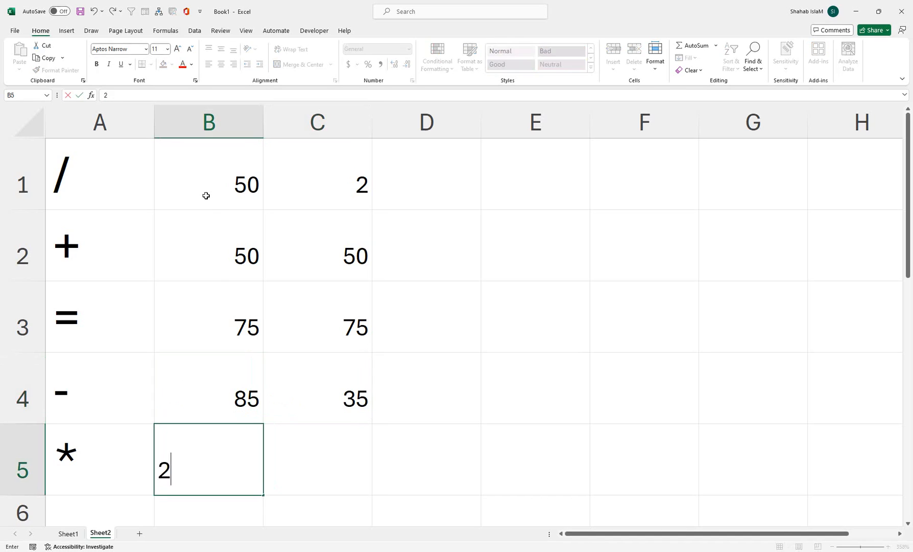
key(Tab)
text(*)
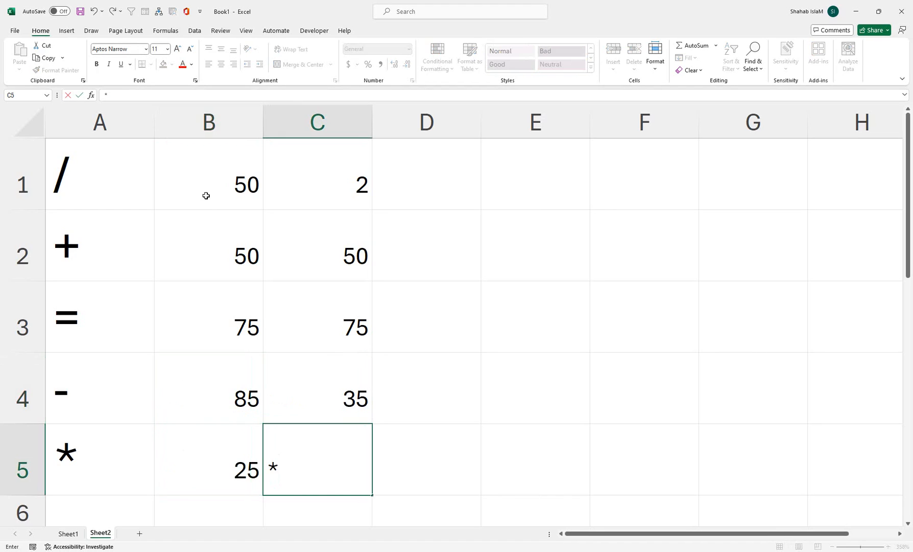
text(5)
key(Tab)
Center the numbers in B1:C5 horizontally and vertically, and enlarge their font
drag(230, 184, 335, 450)
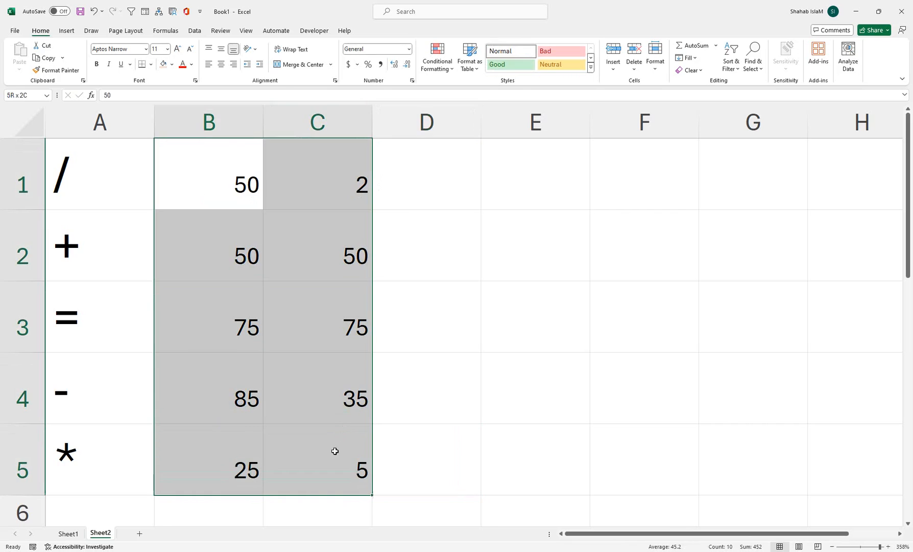
click(221, 64)
click(220, 49)
double_click(182, 52)
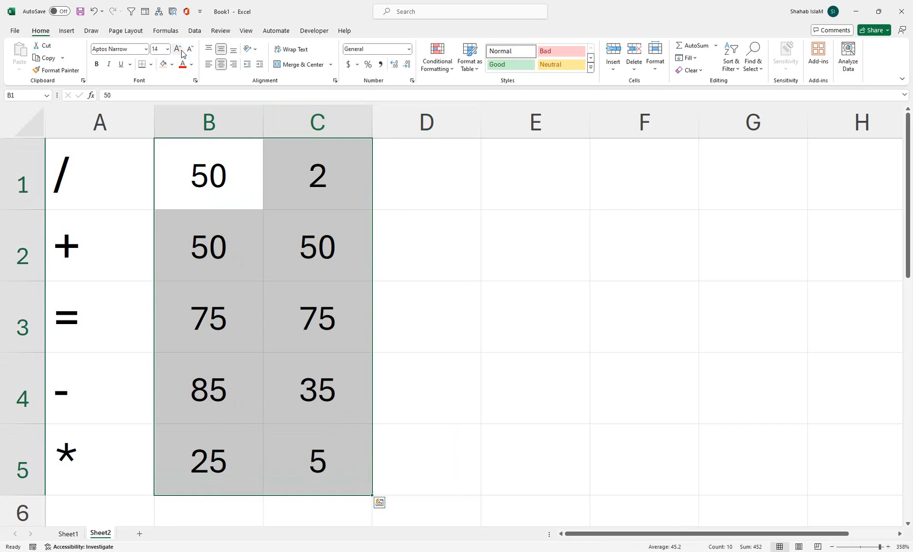
Enter the division formula =B1/C1 in cell D1
click(441, 183)
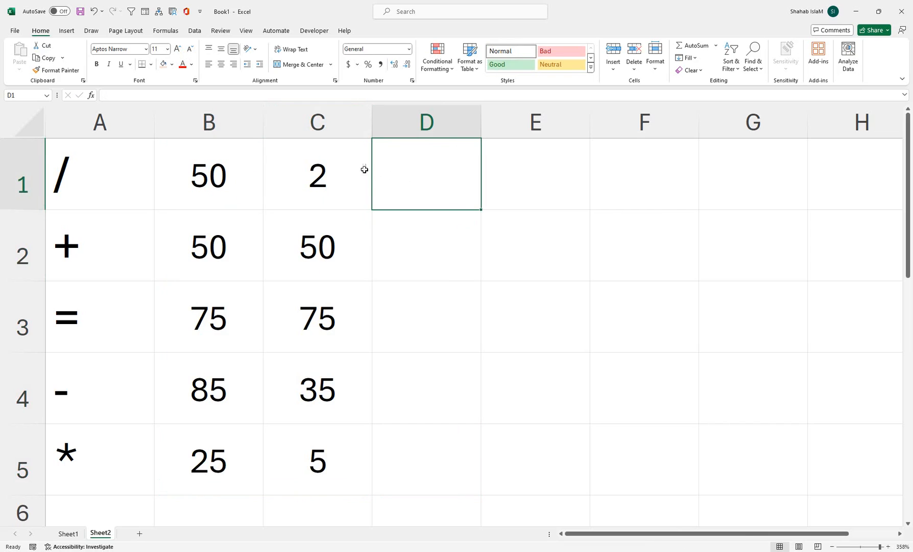
text(=)
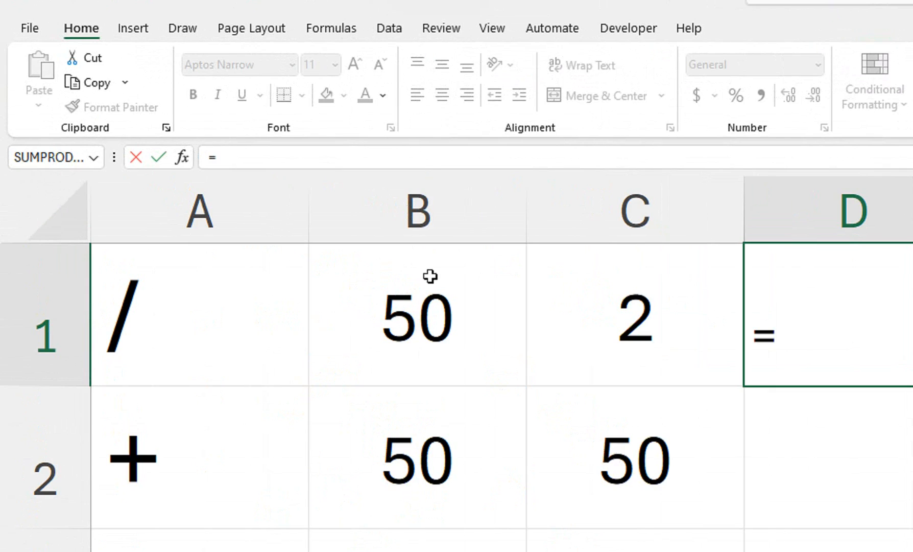
click(431, 330)
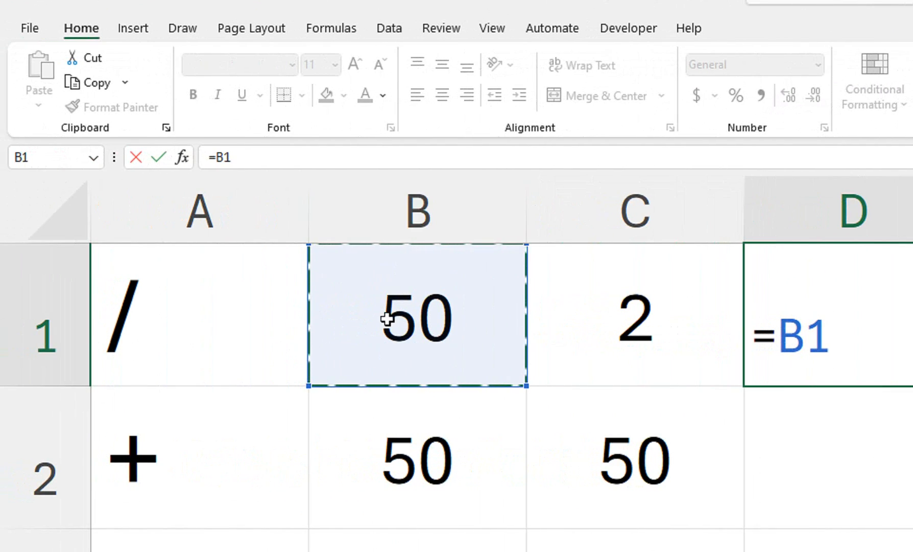
text(/)
click(624, 284)
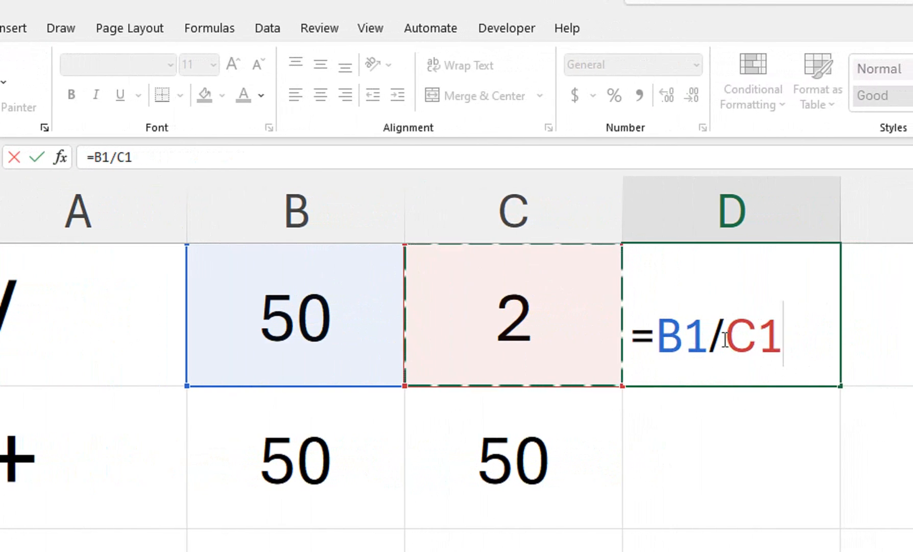
key(Return)
Center the result cells in column D from D1 down horizontally and enlarge their font to 20
drag(723, 338, 687, 549)
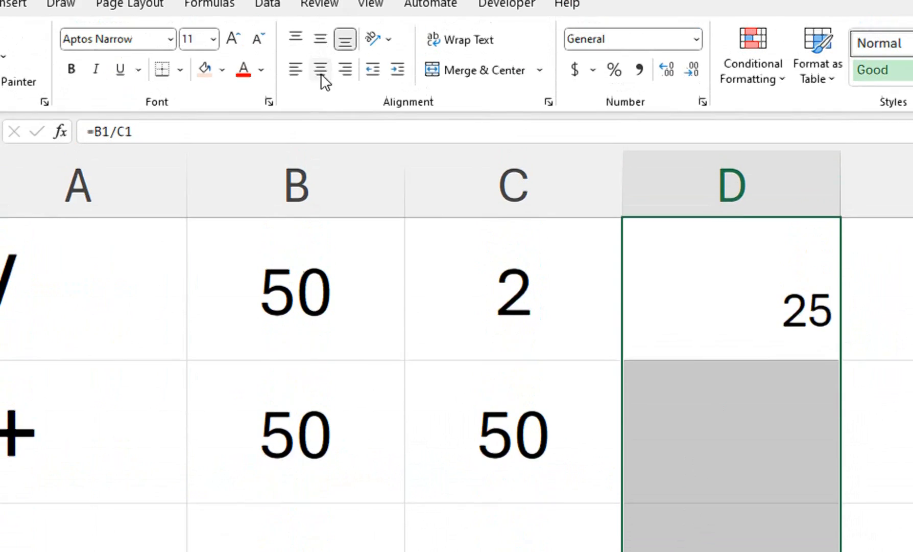
click(321, 70)
click(233, 39)
click(233, 38)
click(233, 38)
click(233, 38)
click(233, 39)
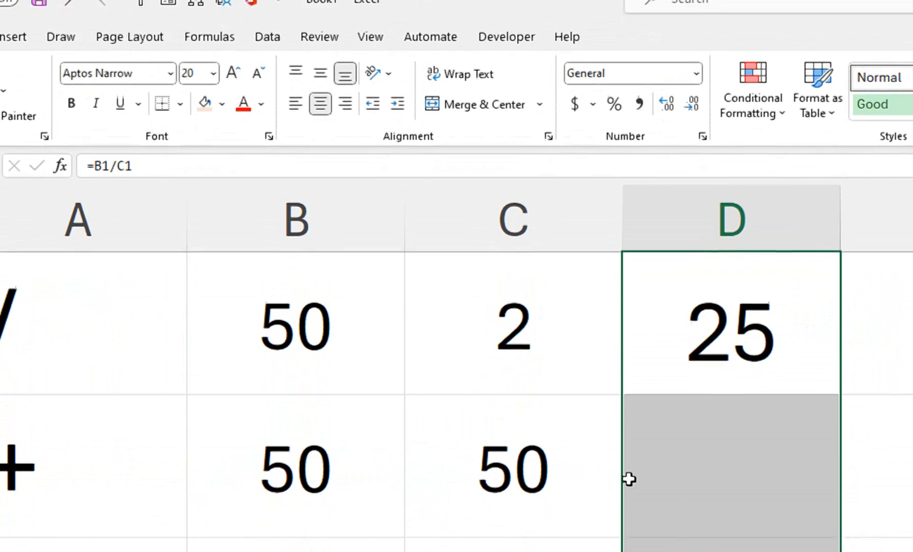
Enter the addition formula =B2+C2 in cell D2
click(731, 502)
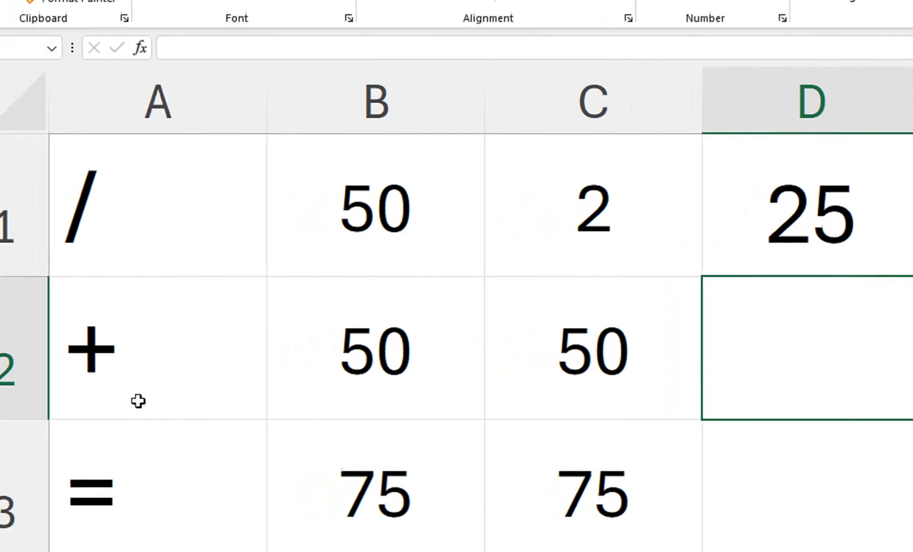
text(=)
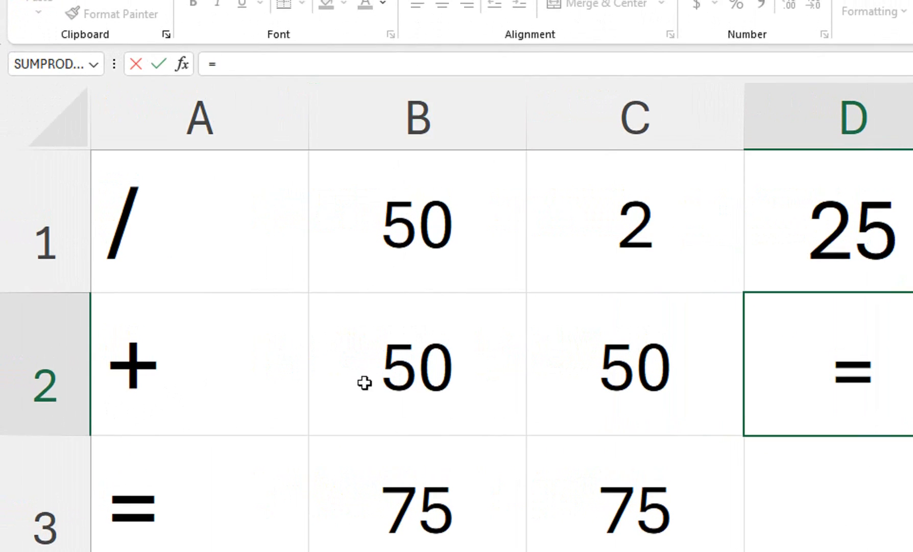
click(490, 363)
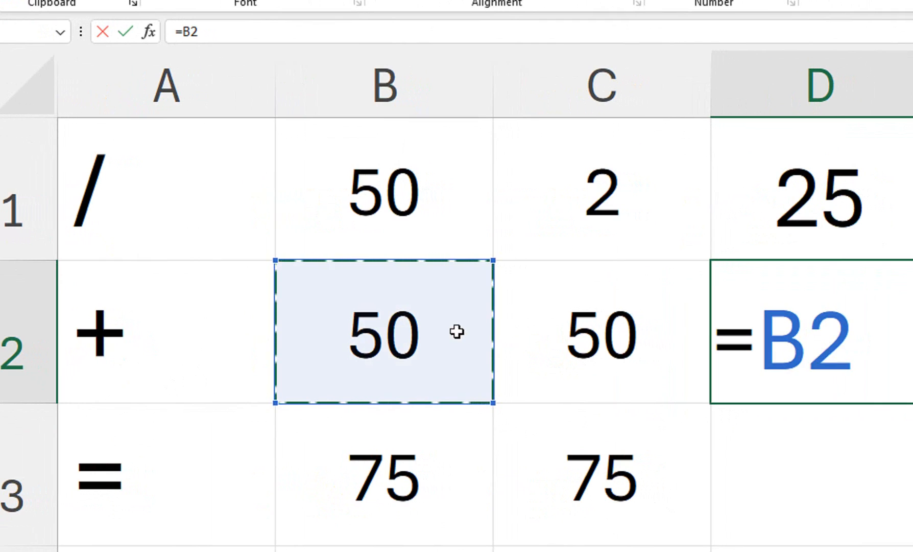
text(+)
click(643, 330)
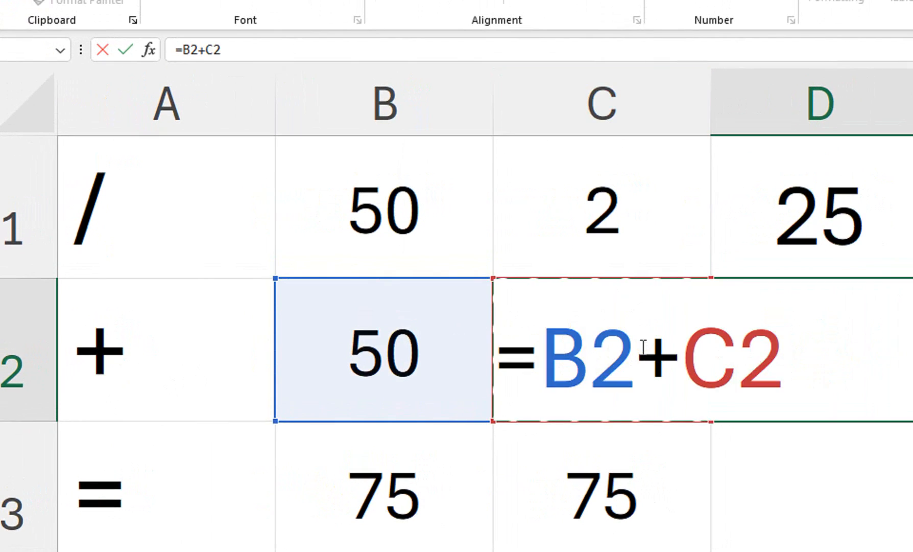
key(Return)
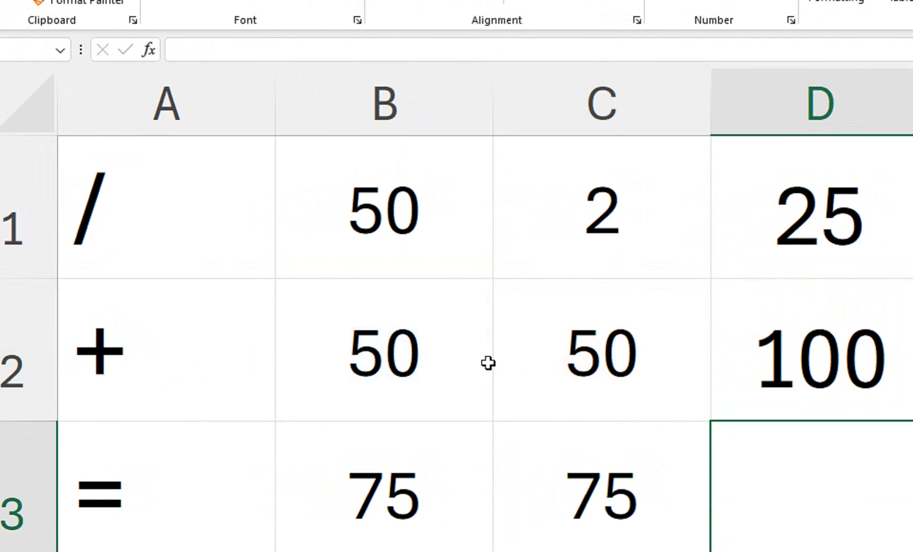
Enter the equality comparison formula =B3=C3 in cell D3
text(=)
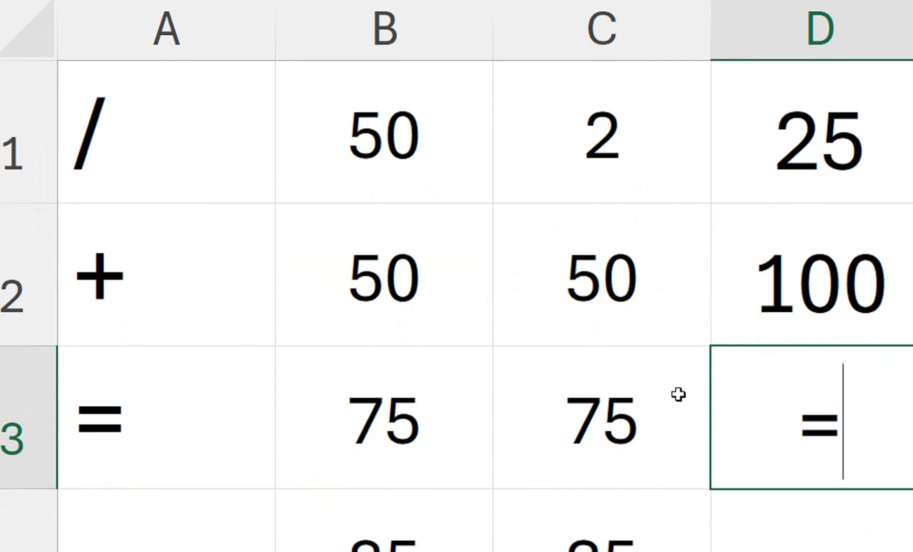
click(397, 402)
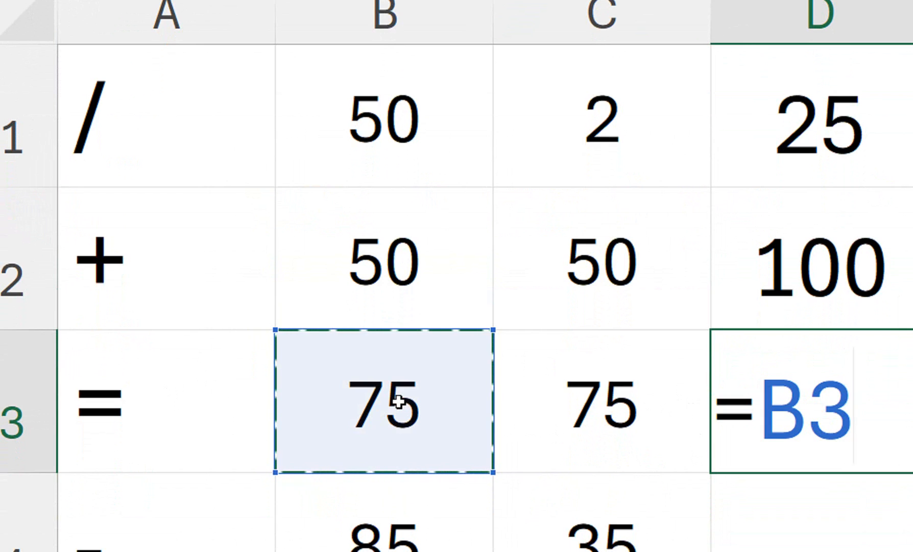
text(=)
click(695, 383)
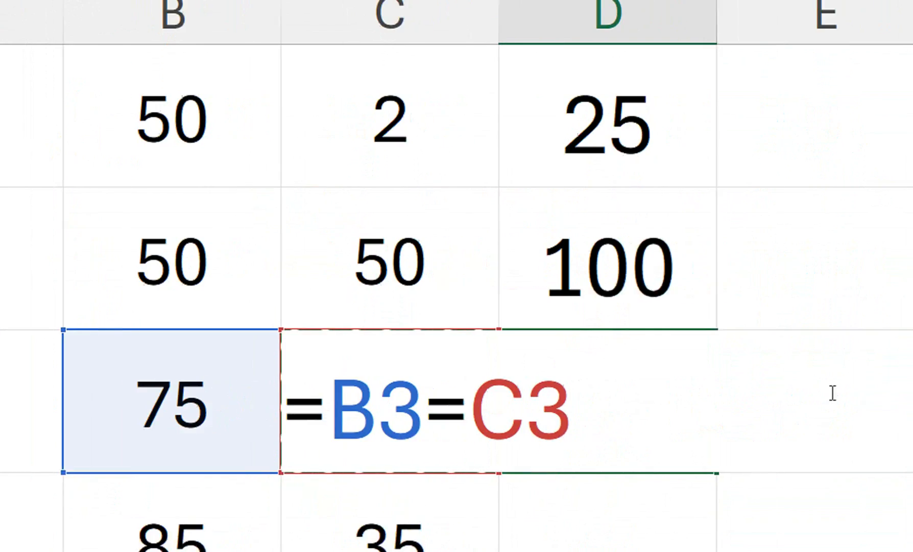
key(Return)
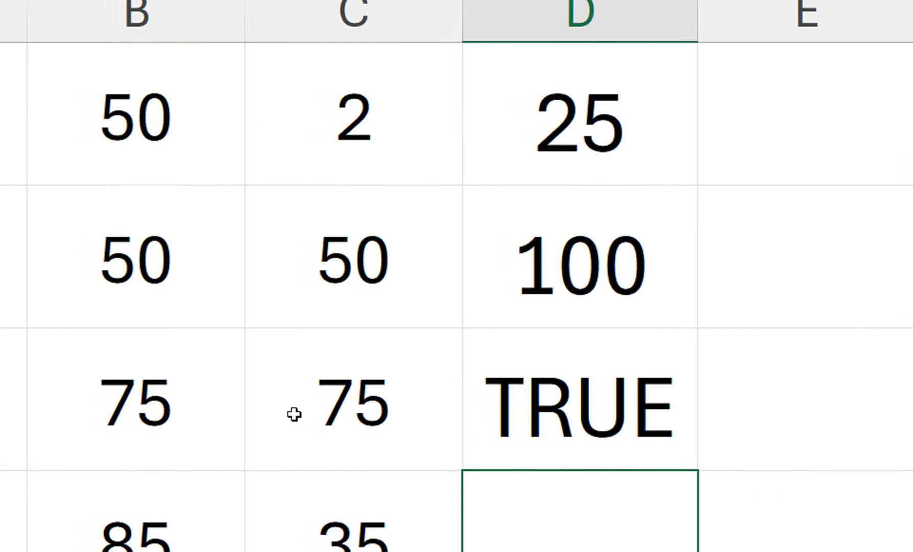
Change the value in cell C3 to 80 and widen column D to fit its contents
click(253, 414)
text(70)
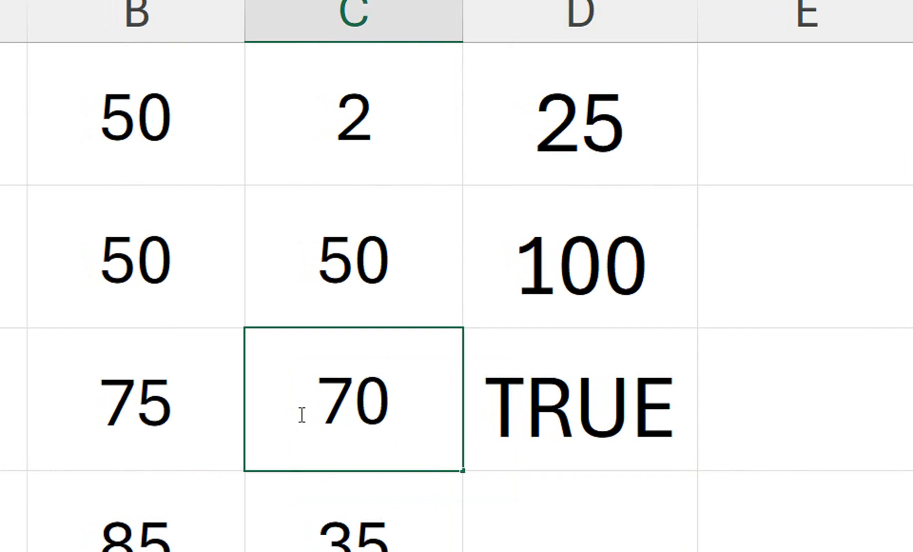
key(BackSpace)
key(BackSpace)
text(80)
key(Return)
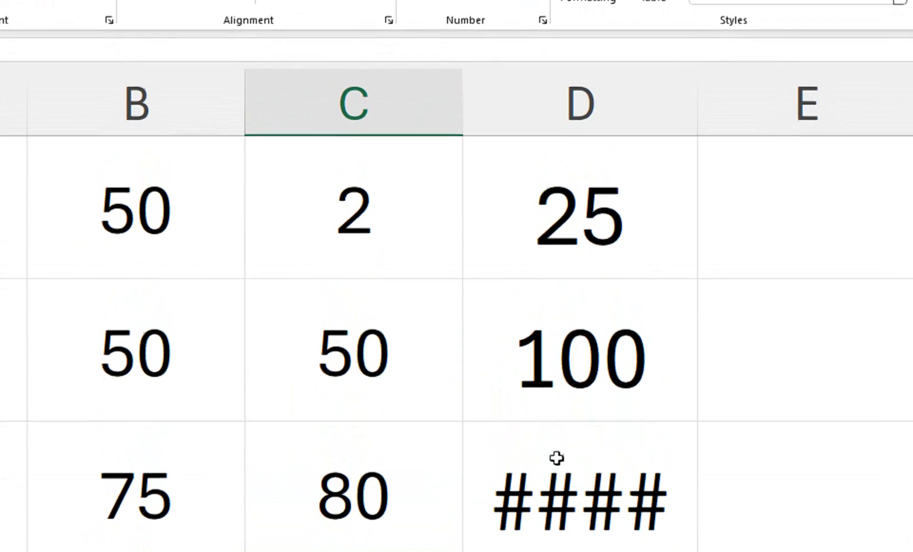
double_click(698, 54)
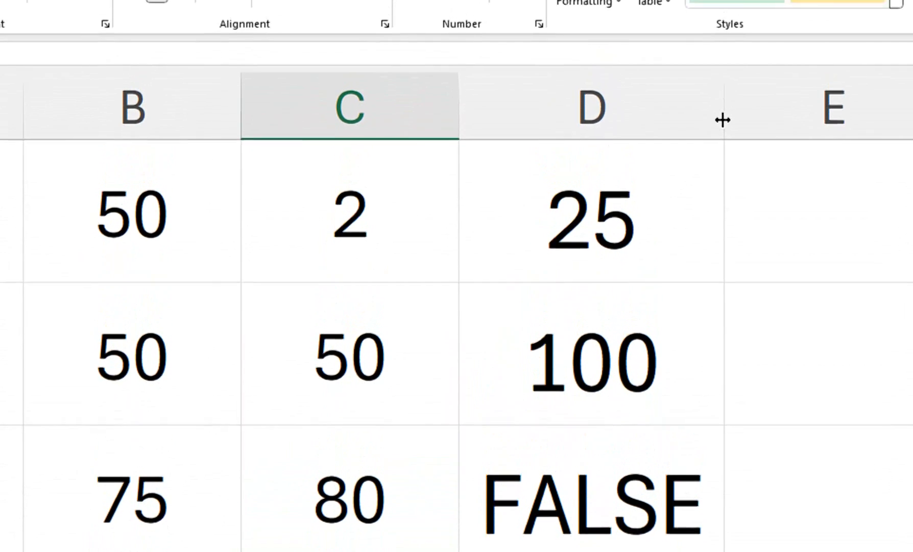
click(702, 28)
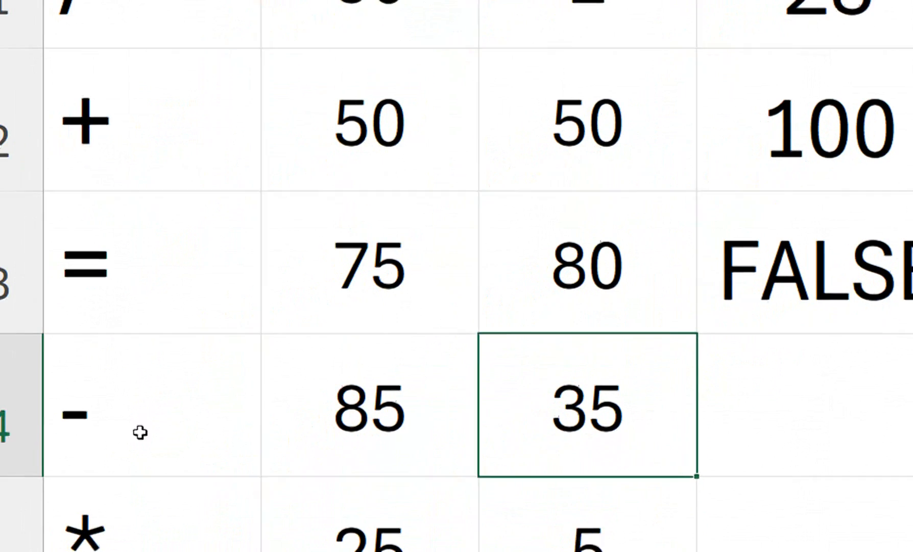
Enter the subtraction formula =B4-C4 in cell D4
click(712, 400)
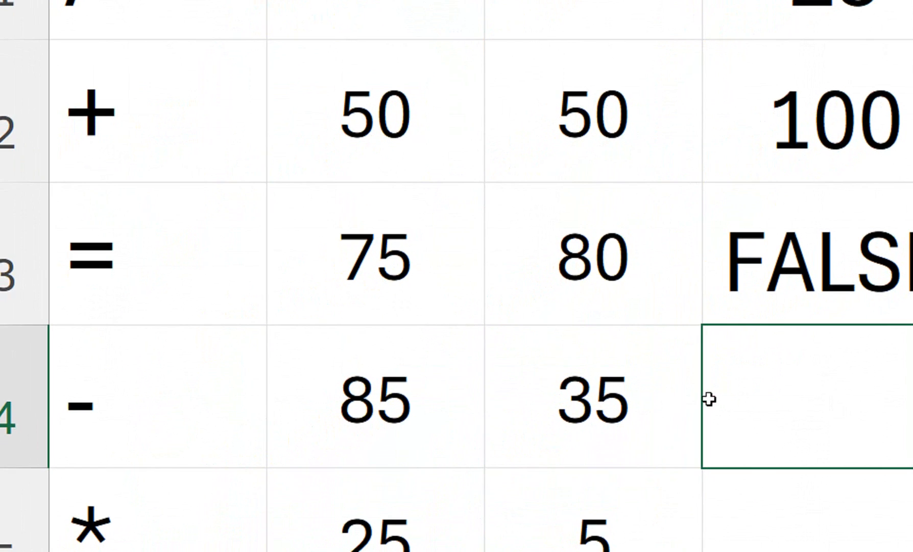
text(=)
click(425, 409)
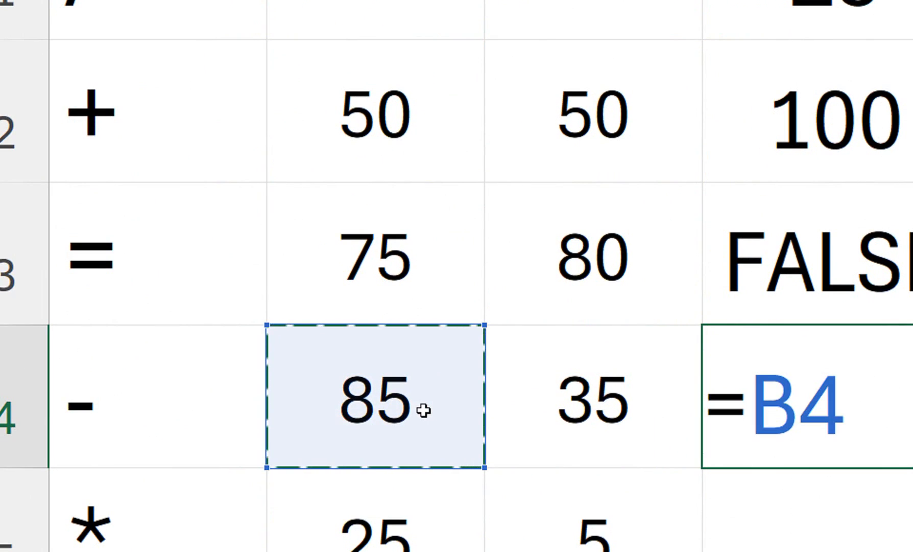
text(-)
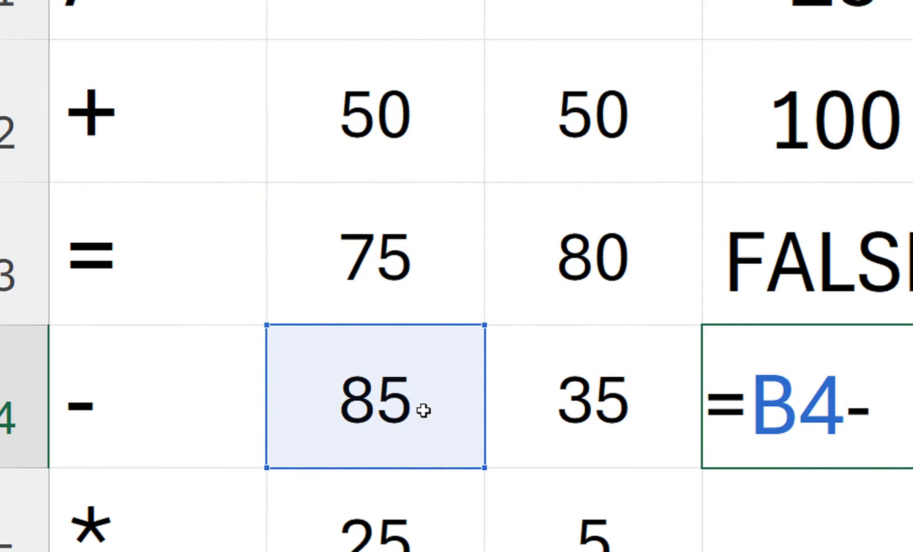
click(578, 404)
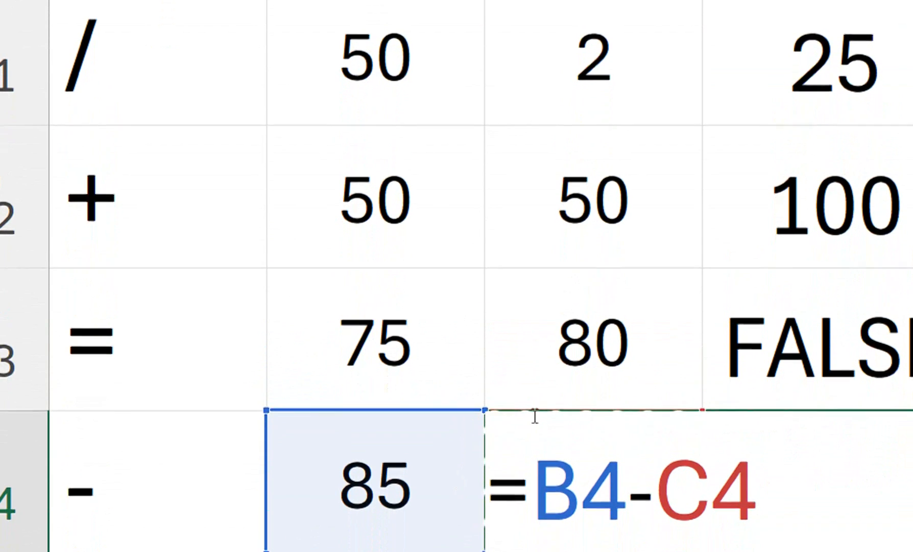
key(Return)
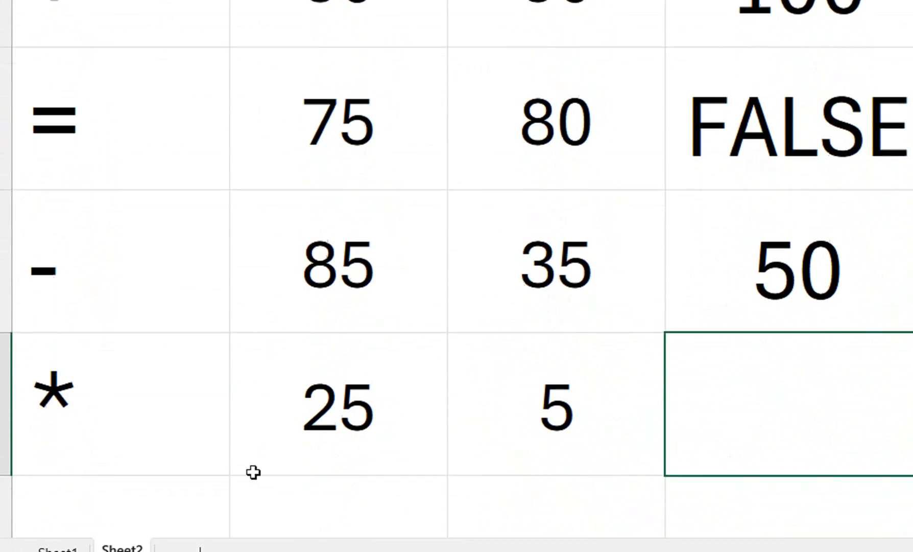
Enter the multiplication formula =B5*C5 in cell D5
text(=)
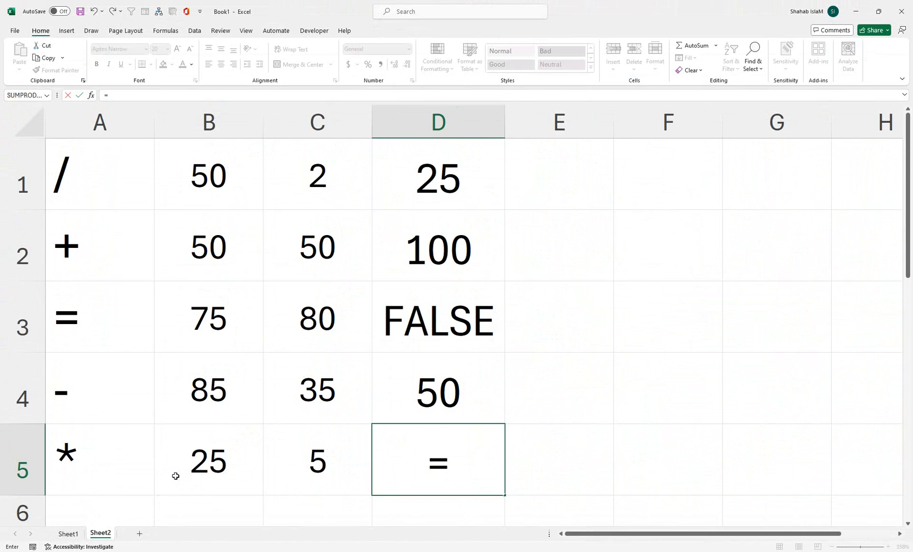
click(176, 475)
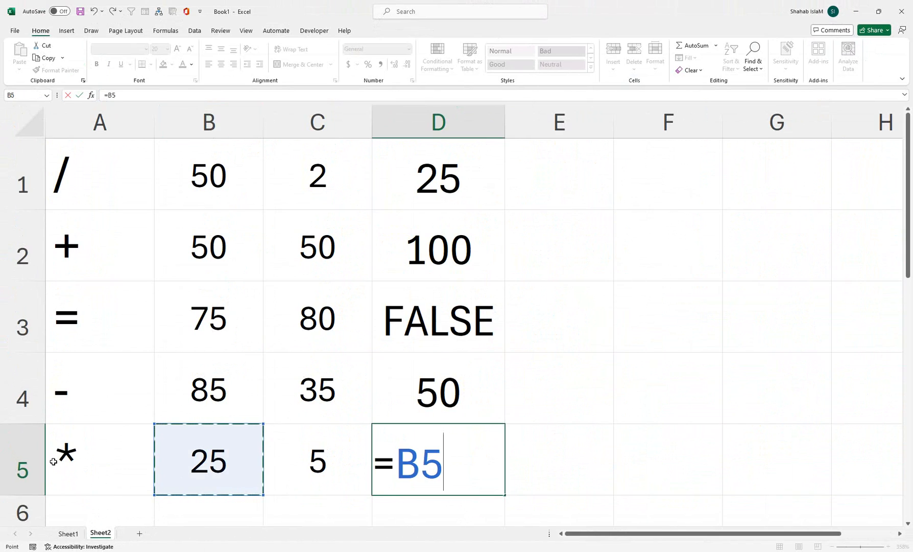
text(*)
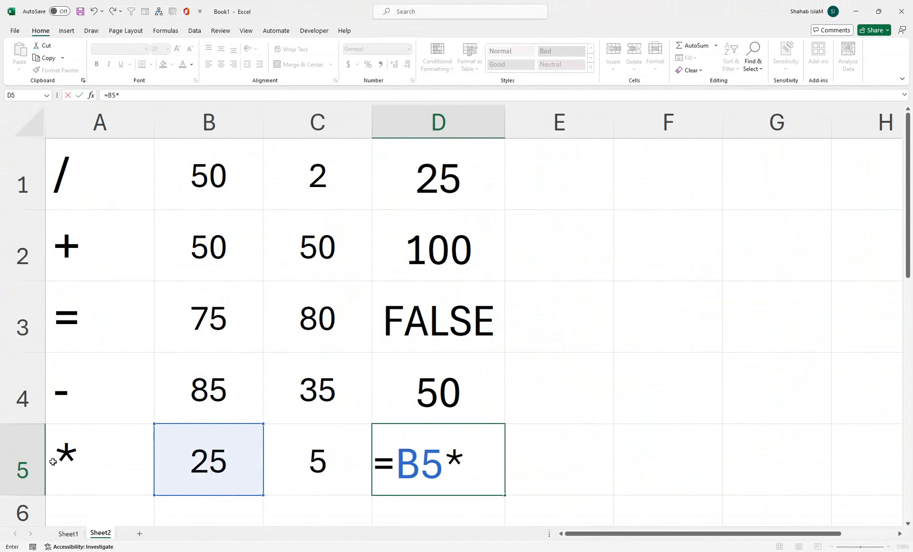
click(275, 467)
key(Return)
drag(579, 381, 520, 84)
click(533, 144)
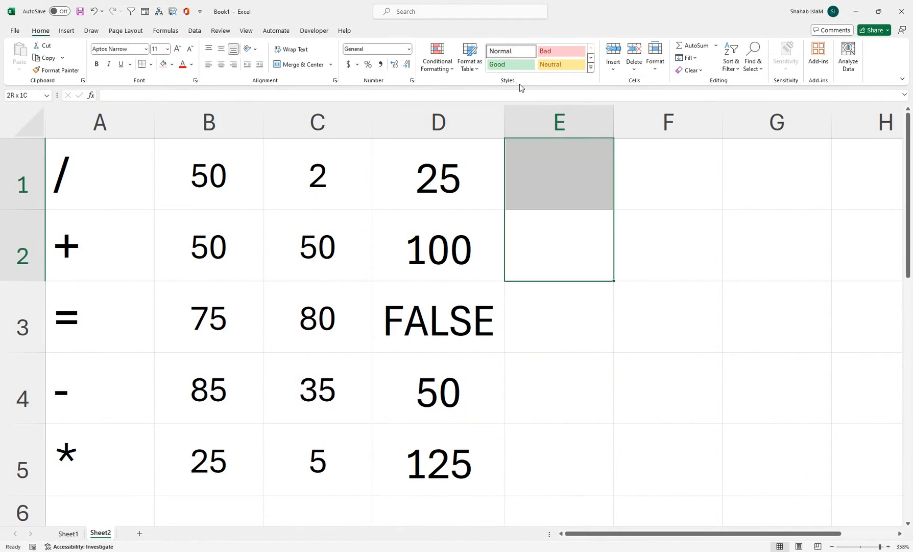
Fill the number cells B1:C5 with a light pink background
drag(263, 167, 267, 440)
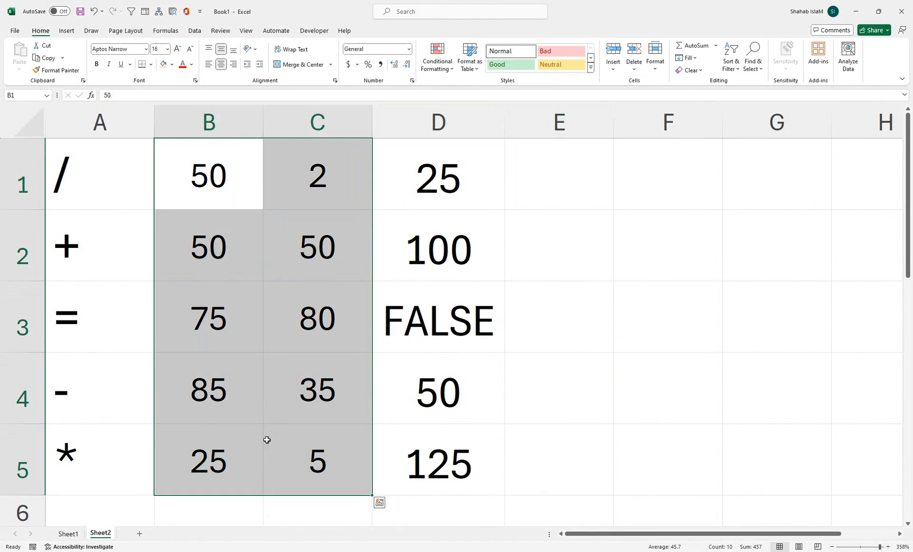
click(172, 63)
click(224, 124)
Give the result cells D1:D5 a red fill and white font color
drag(409, 179, 391, 439)
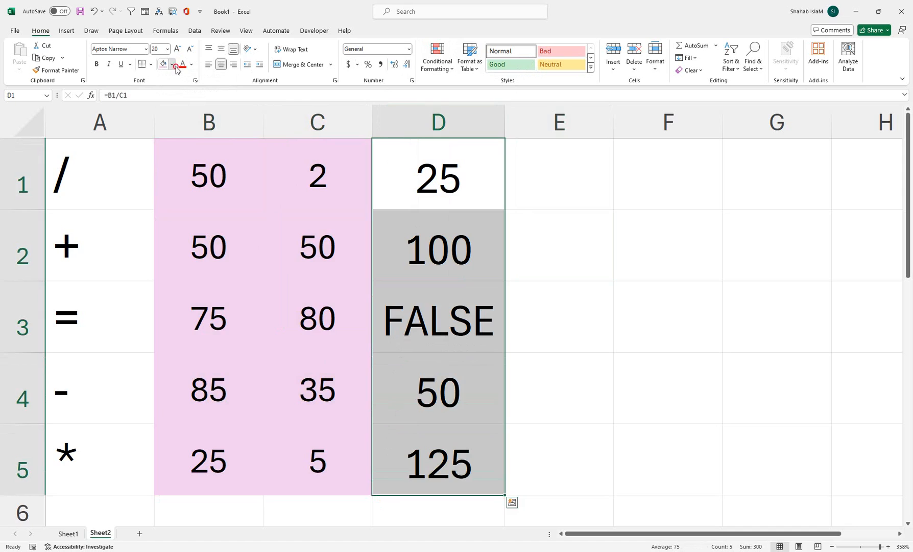
click(173, 65)
click(162, 175)
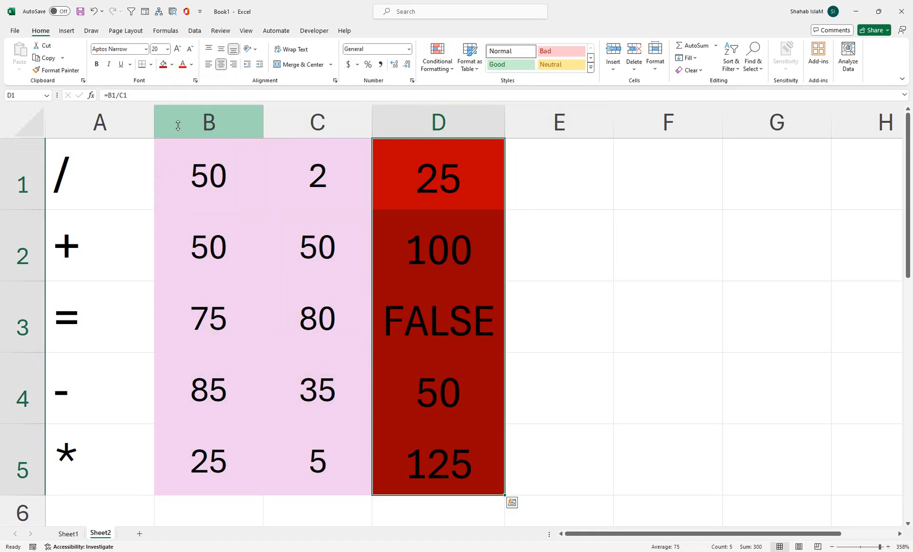
click(191, 64)
click(183, 125)
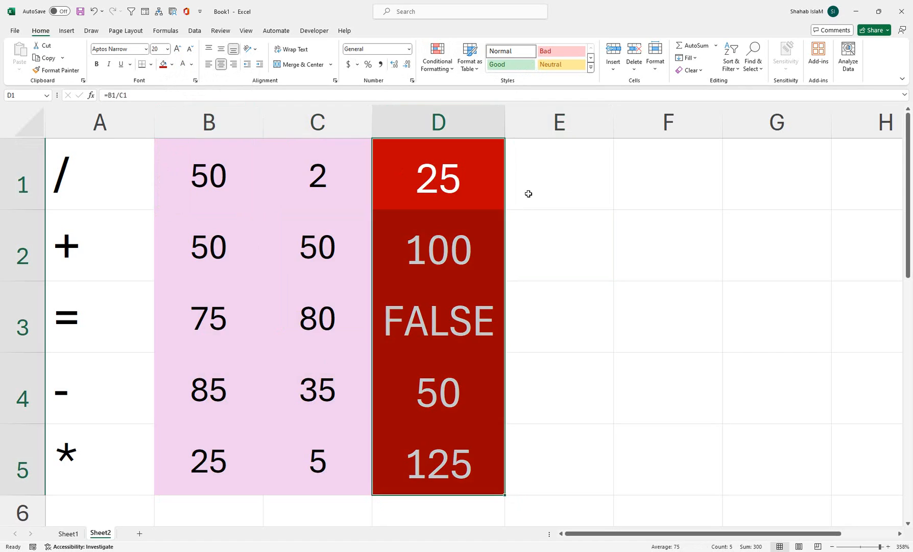
Start an addition formula =B1+A100 in cell E1, writing the cell references by hand
click(533, 173)
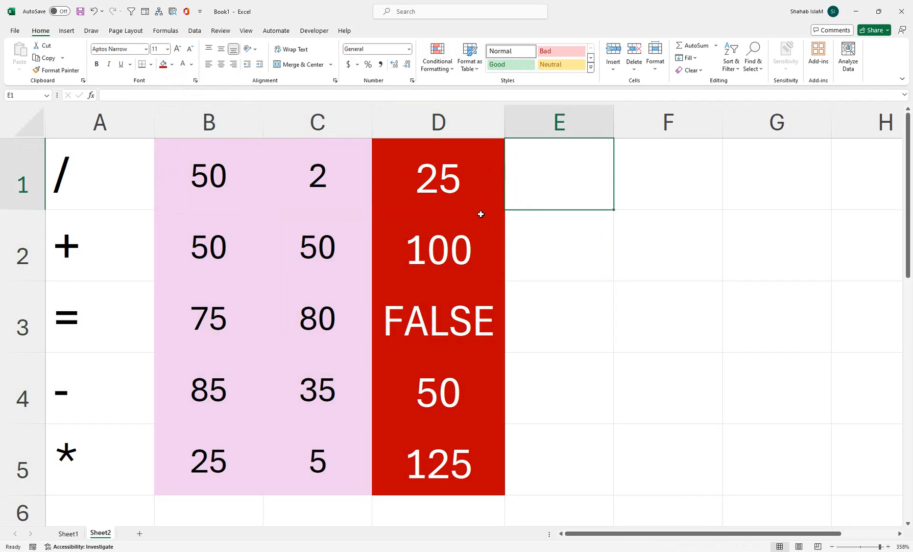
text(=)
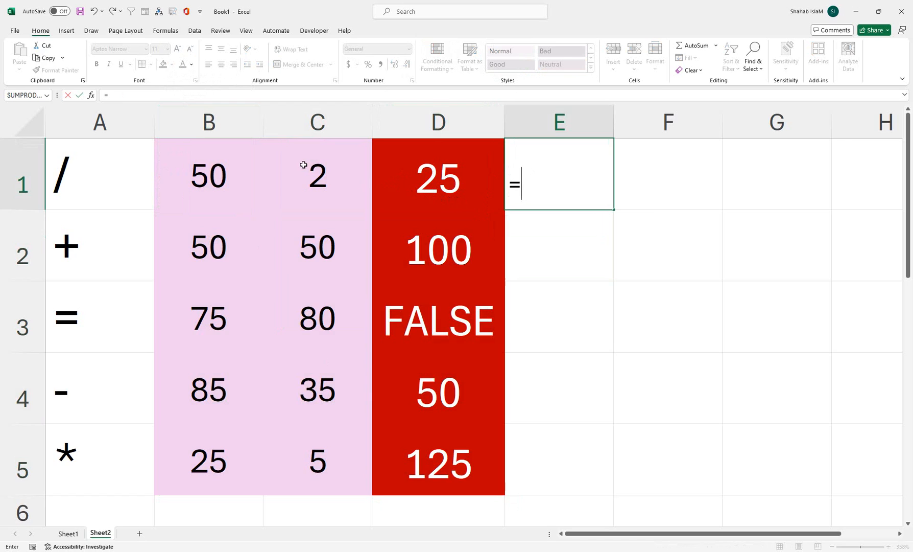
click(203, 176)
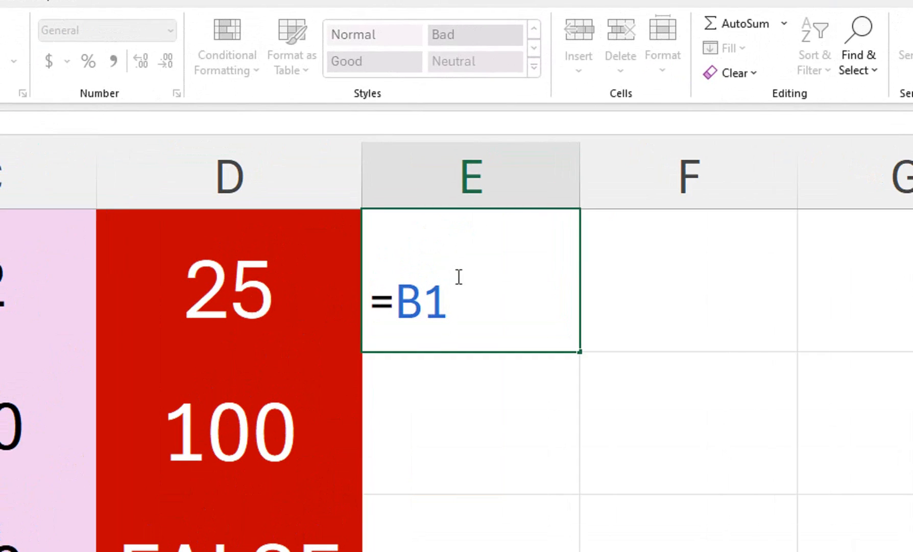
key(Left)
key(BackSpace)
key(Delete)
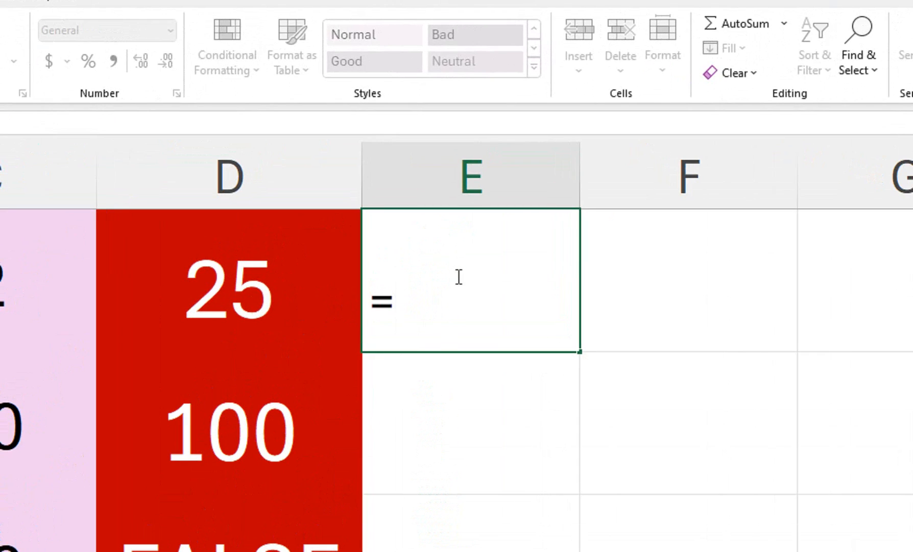
text(b)
key(BackSpace)
text(B1)
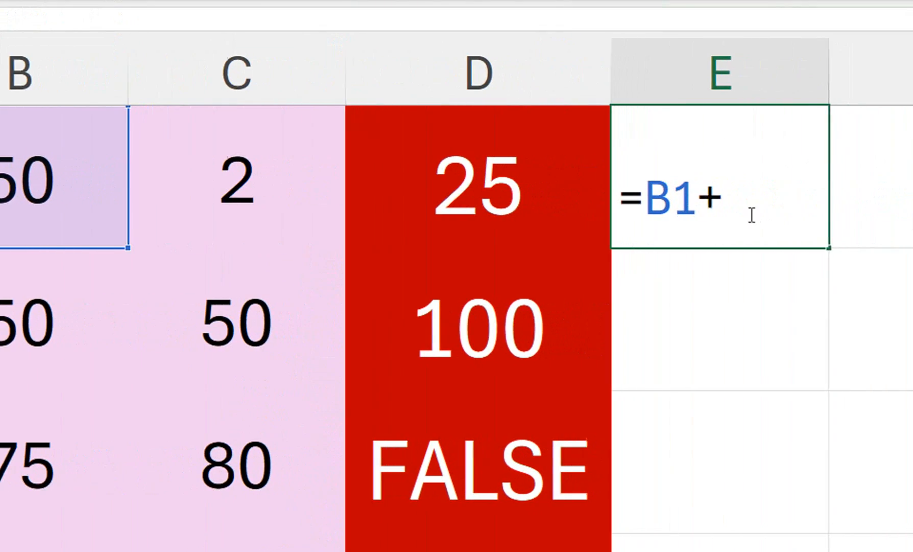
text(A100)
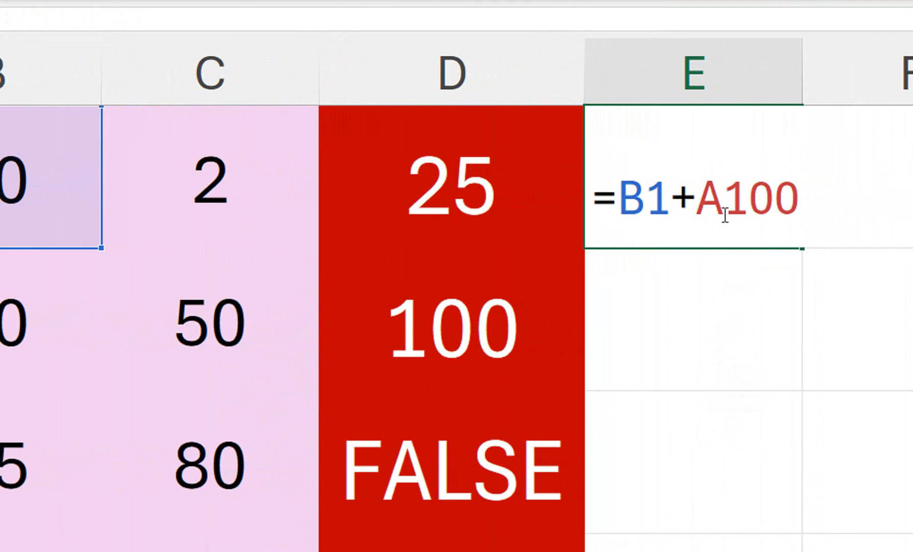
Replace the A100 reference with C5 and enter the formula =B1+C5 in cell E1
key(BackSpace)
key(BackSpace)
key(BackSpace)
key(BackSpace)
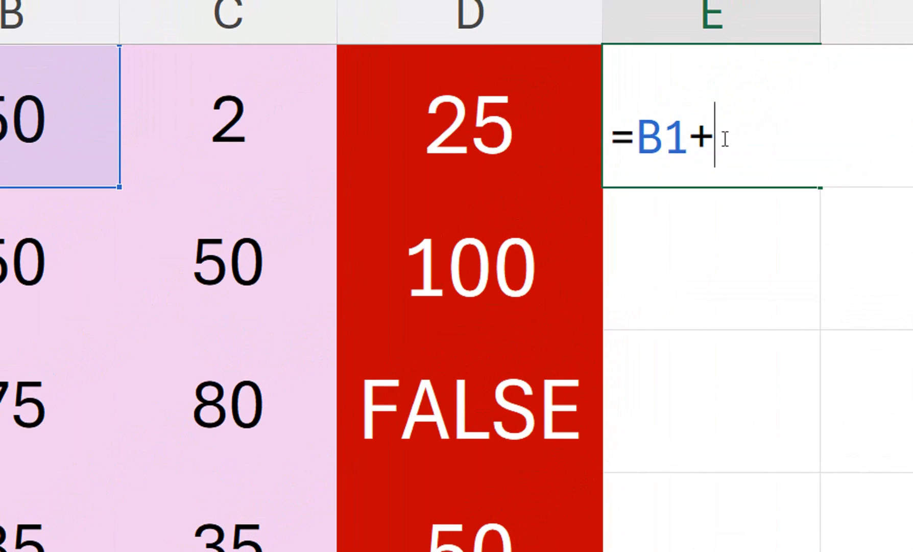
text(c)
key(BackSpace)
text(C5)
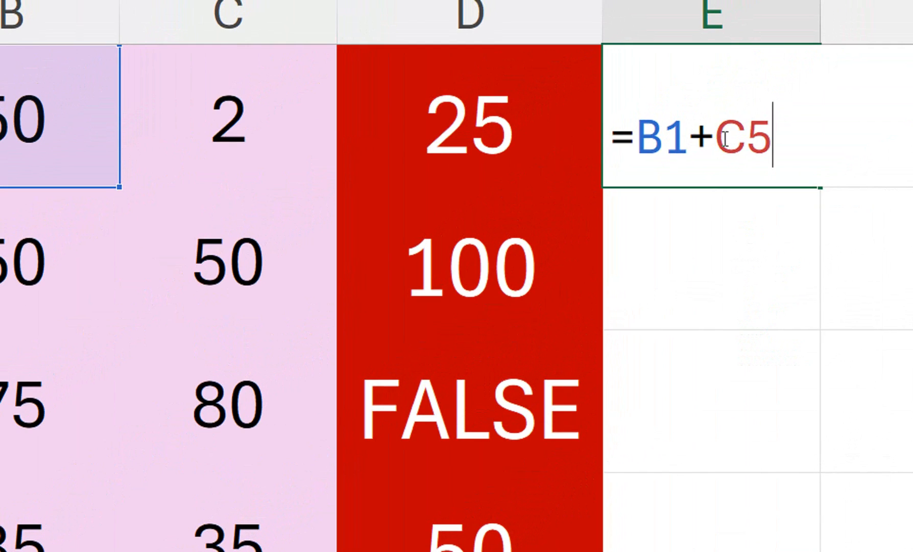
key(Return)
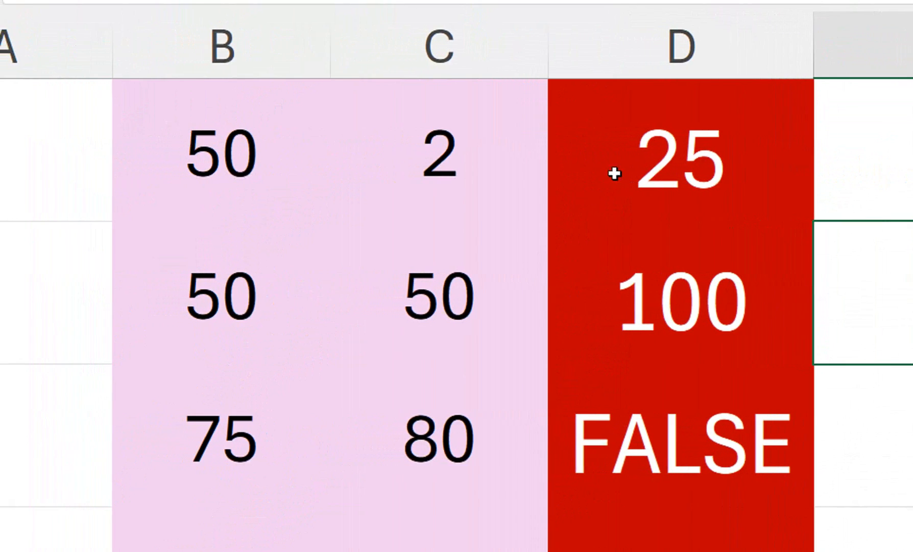
Inspect the cells referenced by the formula in E1 and clear cell E1
click(889, 159)
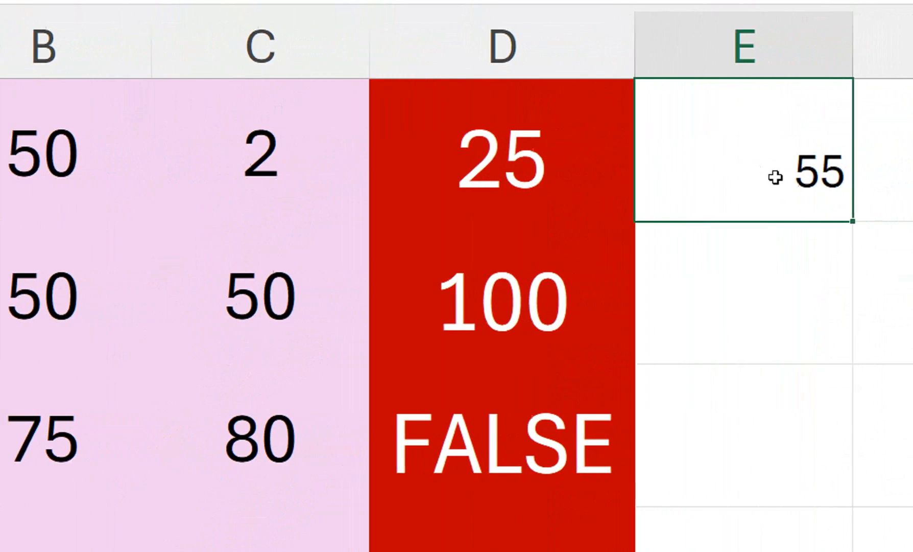
double_click(904, 174)
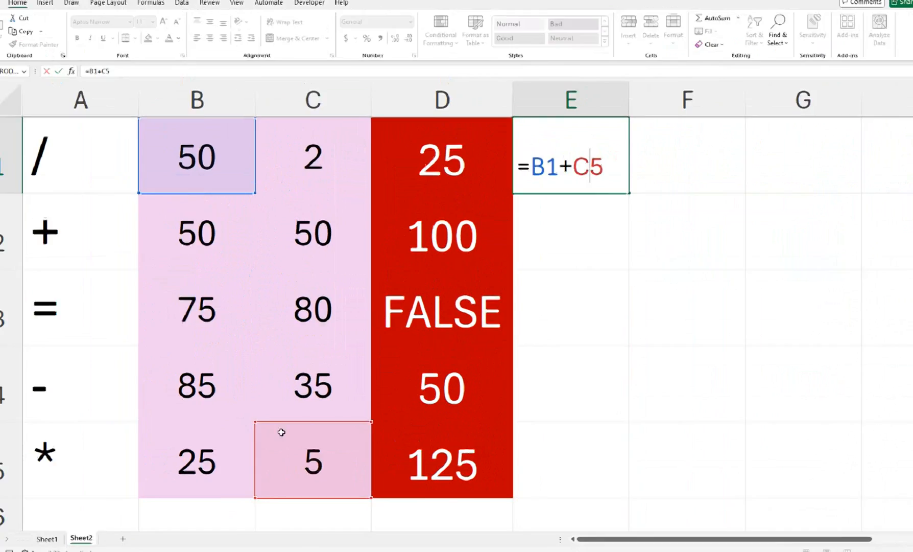
key(Return)
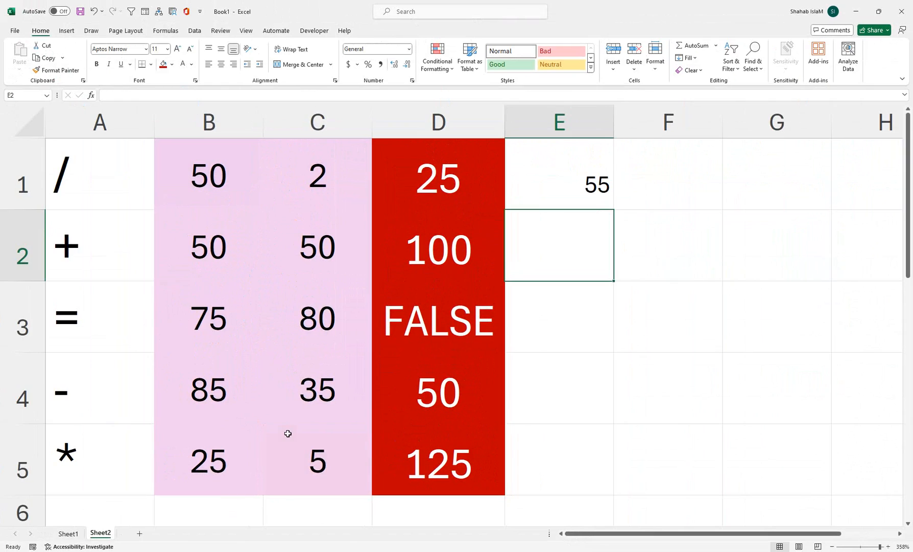
click(533, 205)
key(Delete)
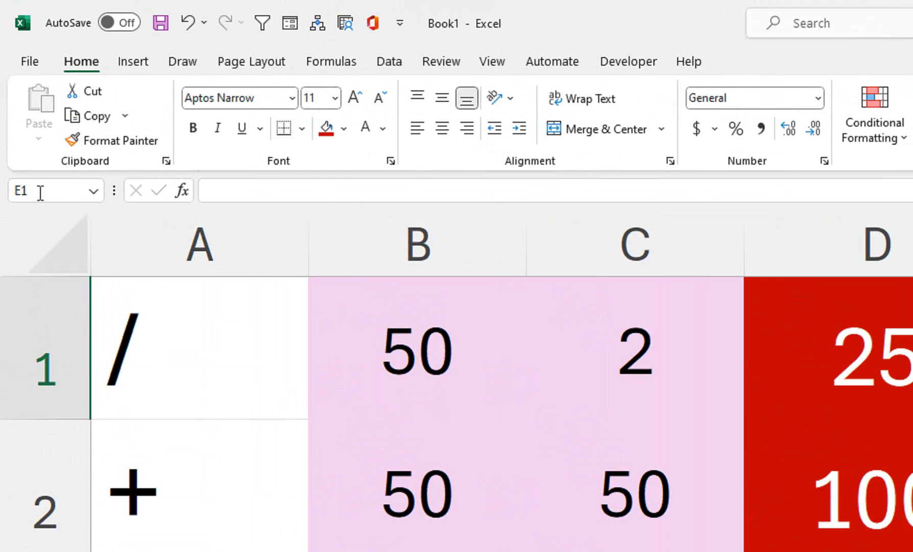
Go directly to cell A1000 by its reference and enter the value 1500
click(19, 97)
text(a1000)
key(Return)
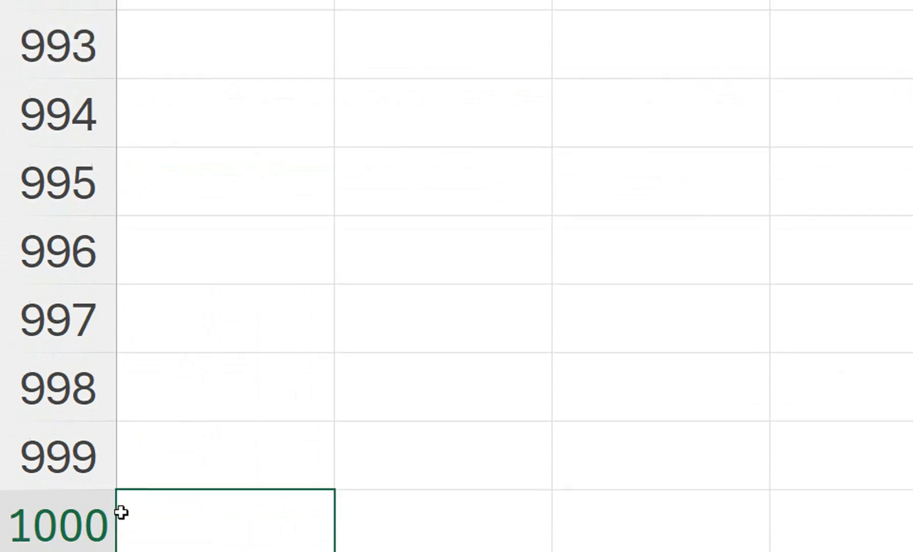
text(1500)
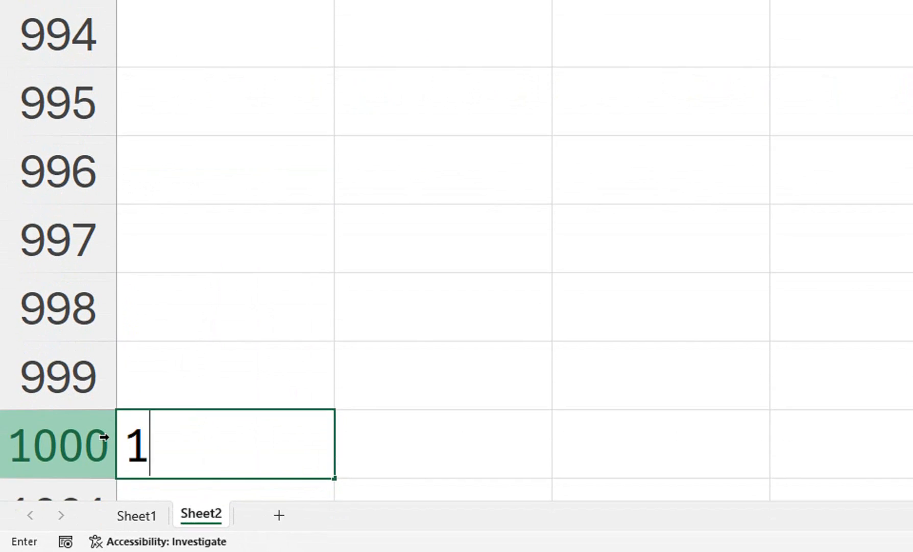
key(Return)
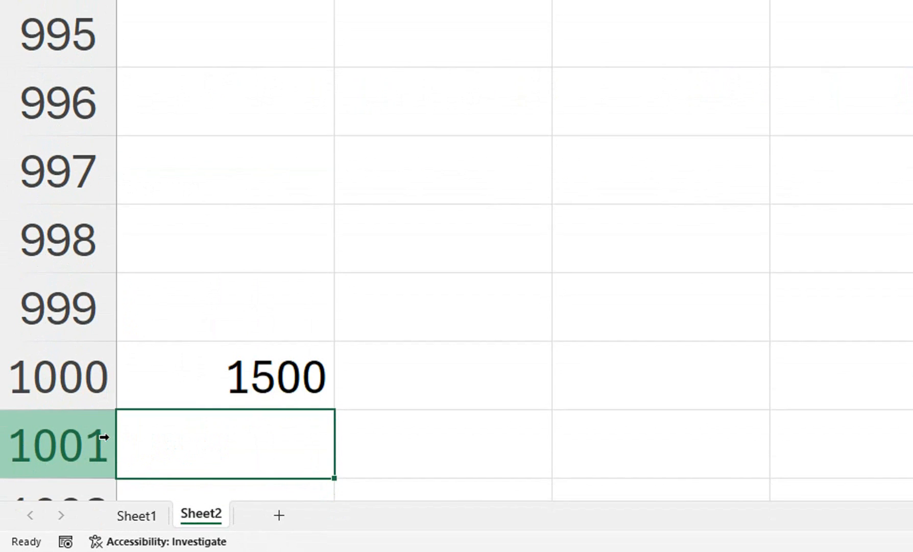
Enter the formula =B3+A1000 in cell E2, picking B3 on the sheet and writing the A1000 reference by hand
key(ctrl+Home)
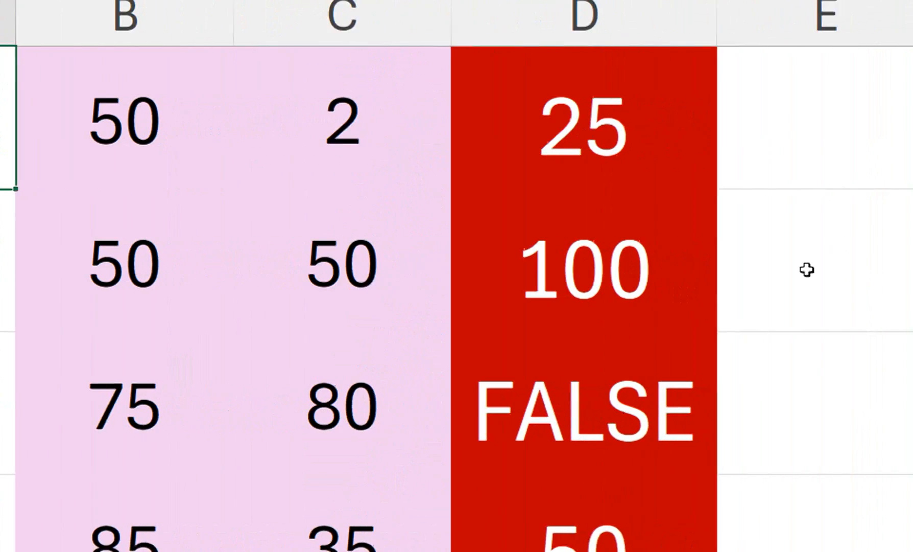
click(807, 269)
text(=)
click(127, 396)
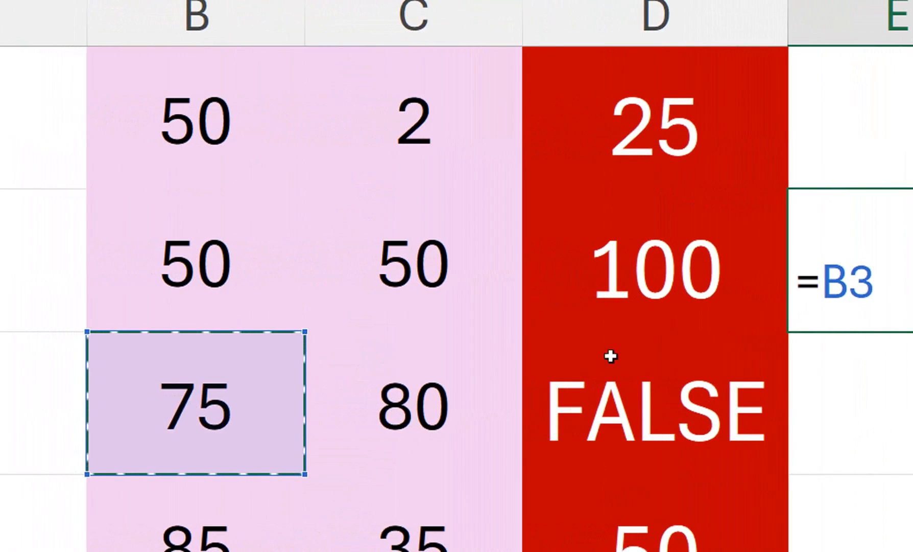
text(+)
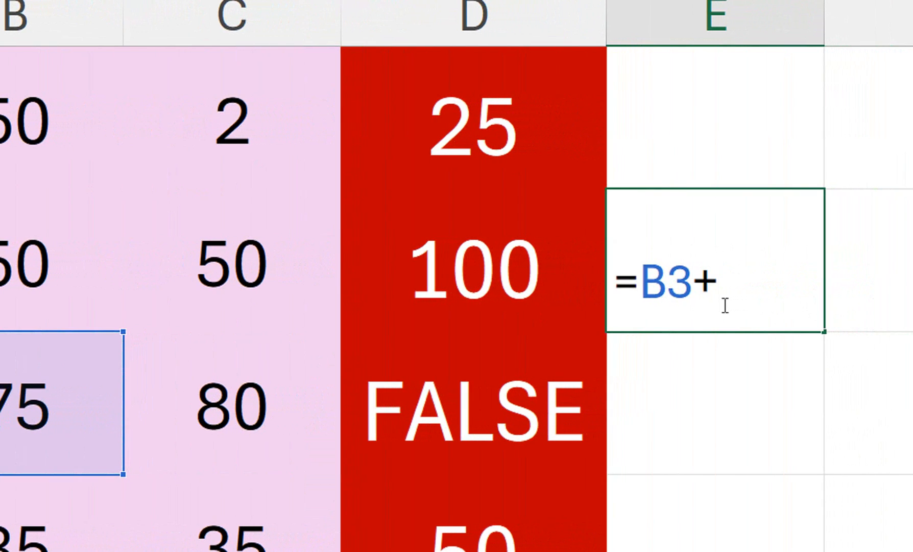
text(A1000)
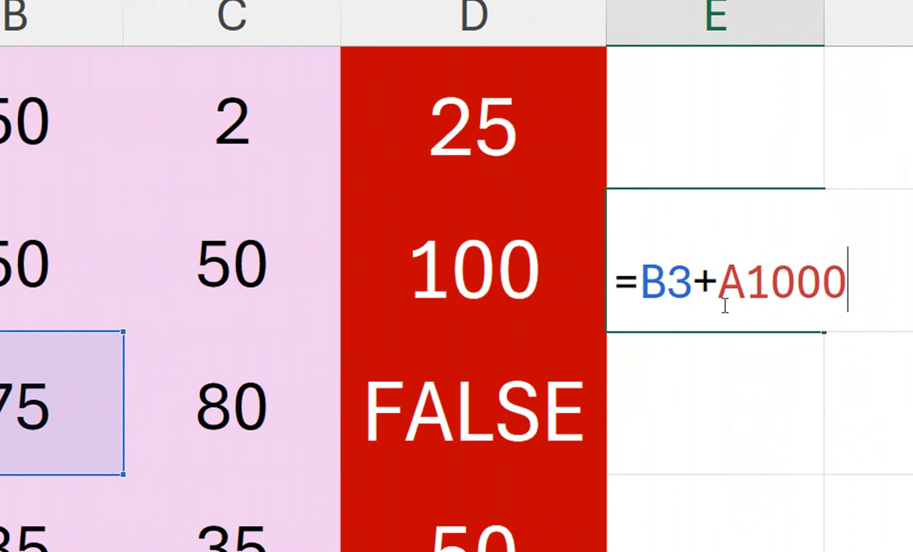
key(Return)
Inspect the cells referenced by the formula in E2 and clear cell E2
click(723, 305)
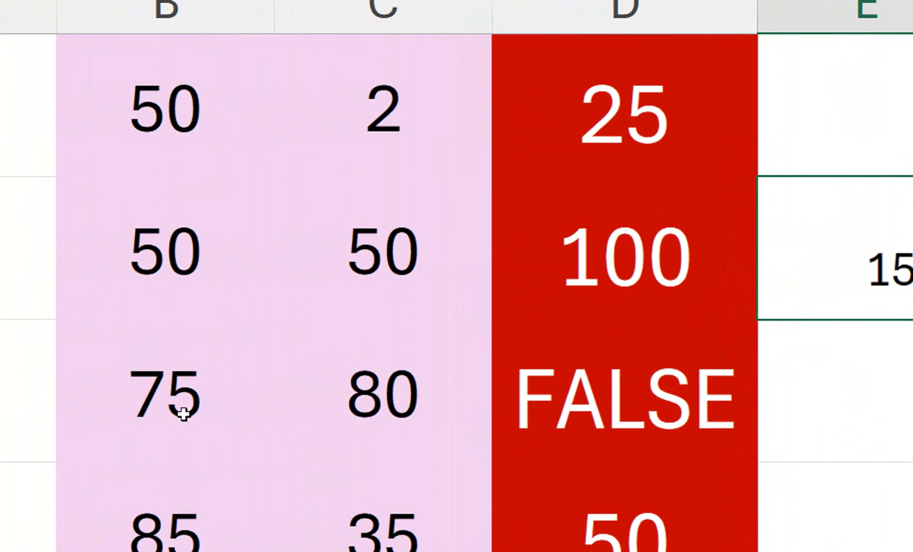
double_click(848, 261)
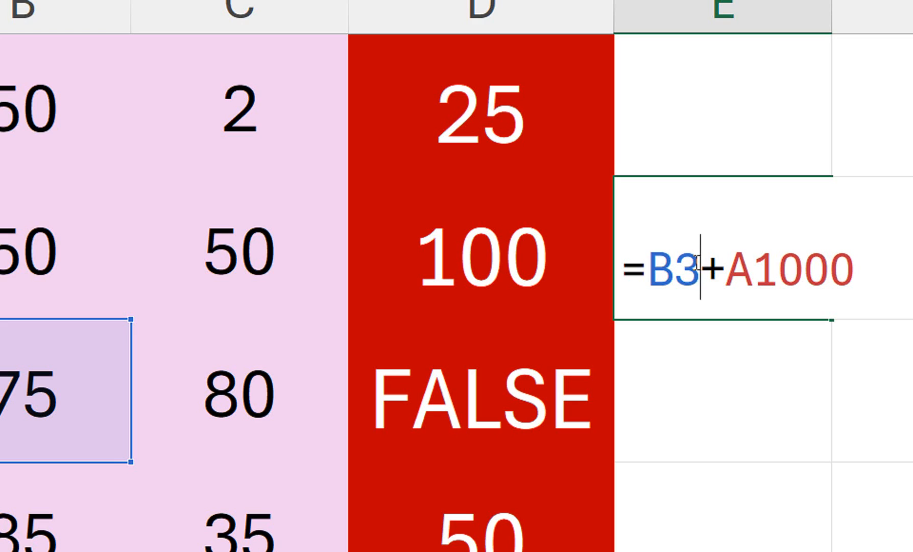
key(Return)
click(694, 262)
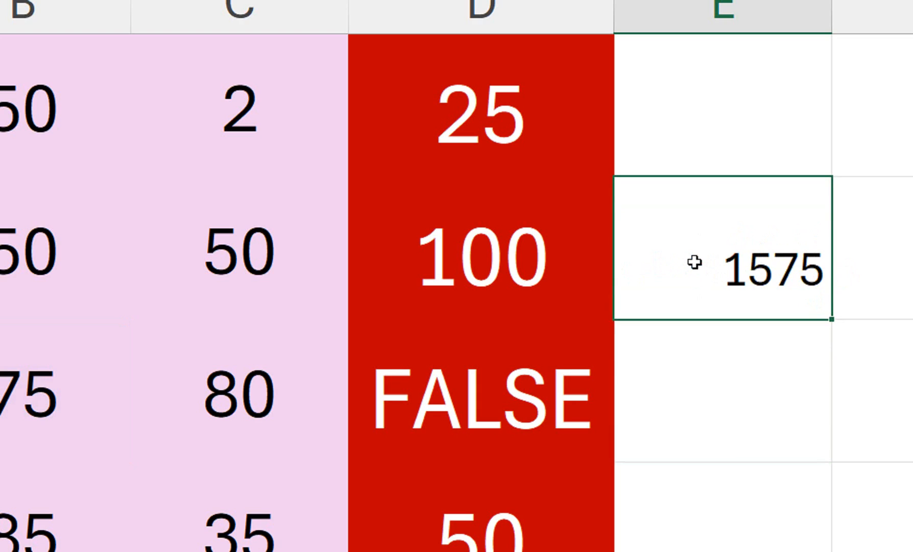
key(Delete)
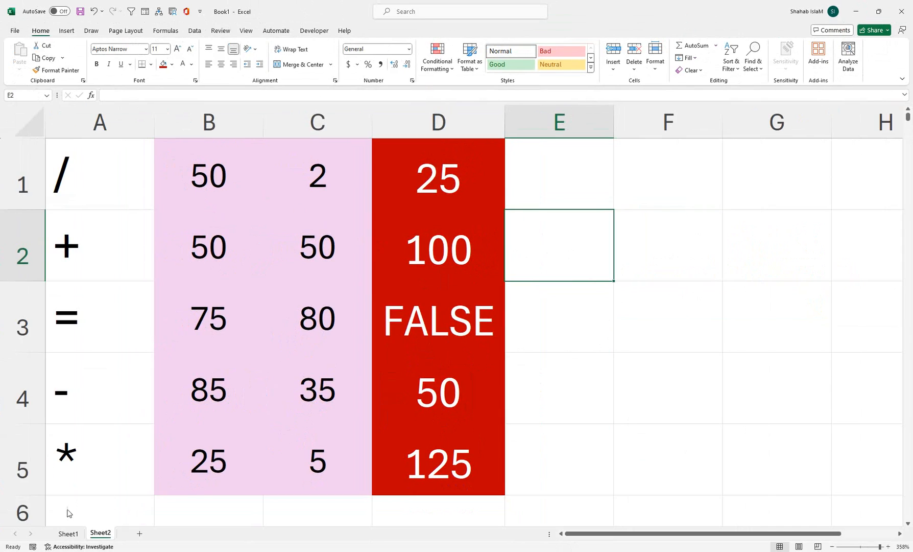
Add a new worksheet and merge and center the range A1:H3
click(144, 534)
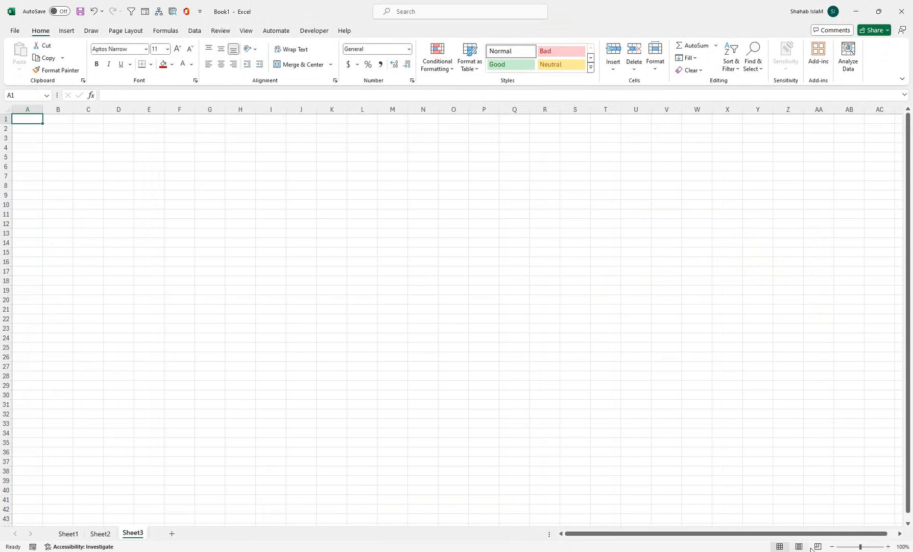
click(878, 546)
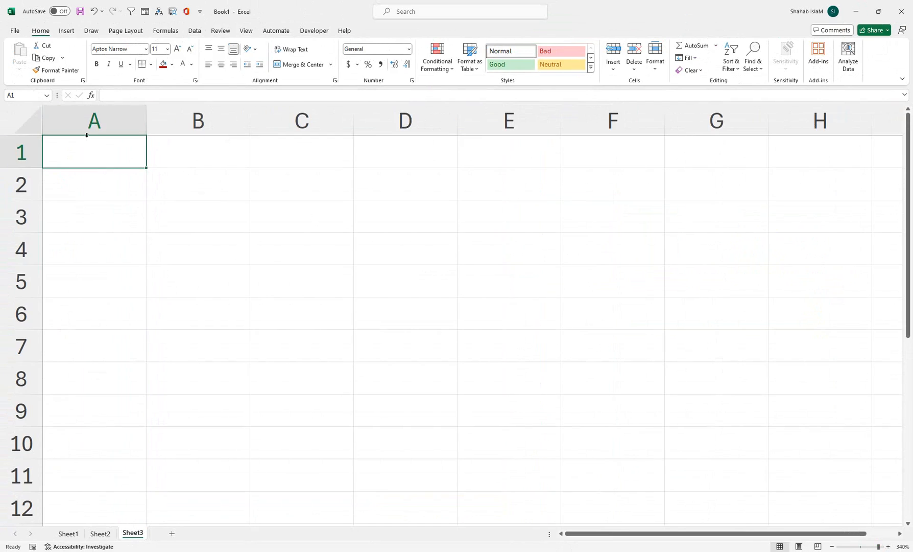
drag(74, 152, 538, 223)
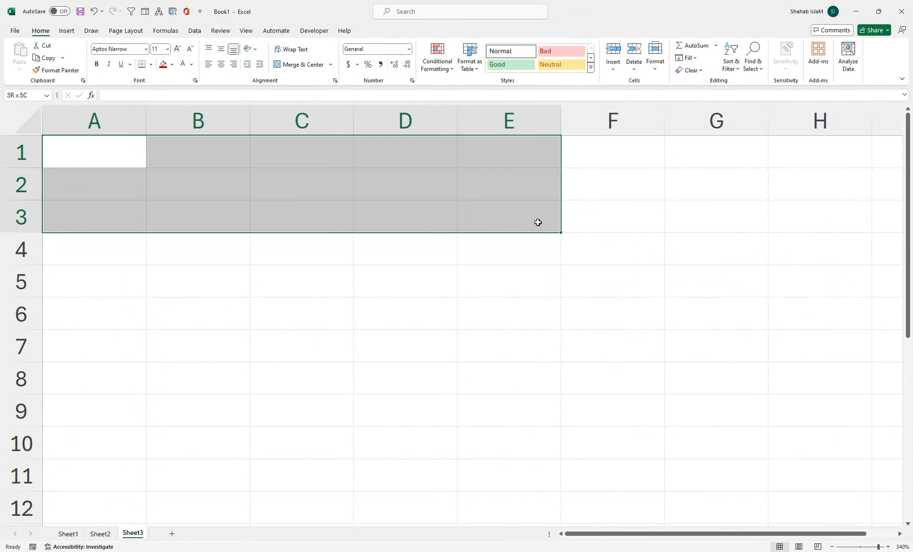
drag(538, 223, 800, 210)
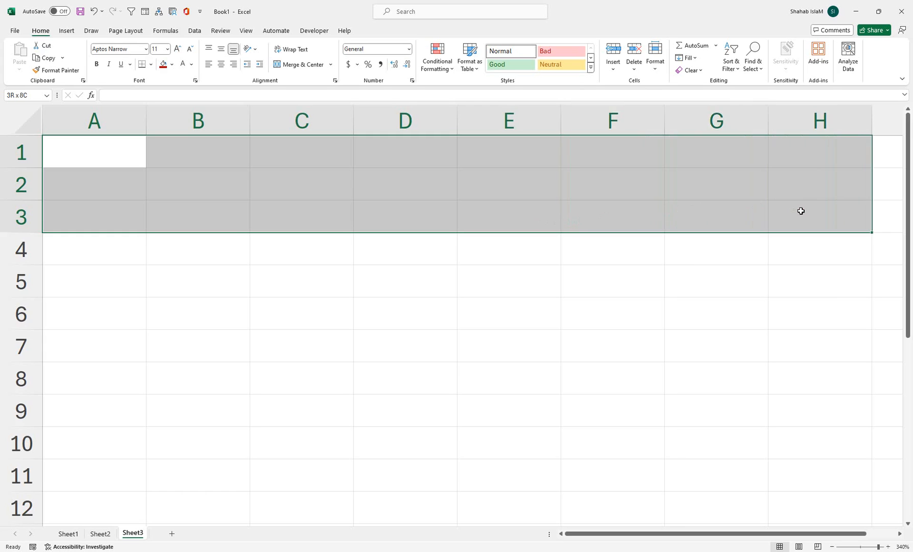
click(308, 65)
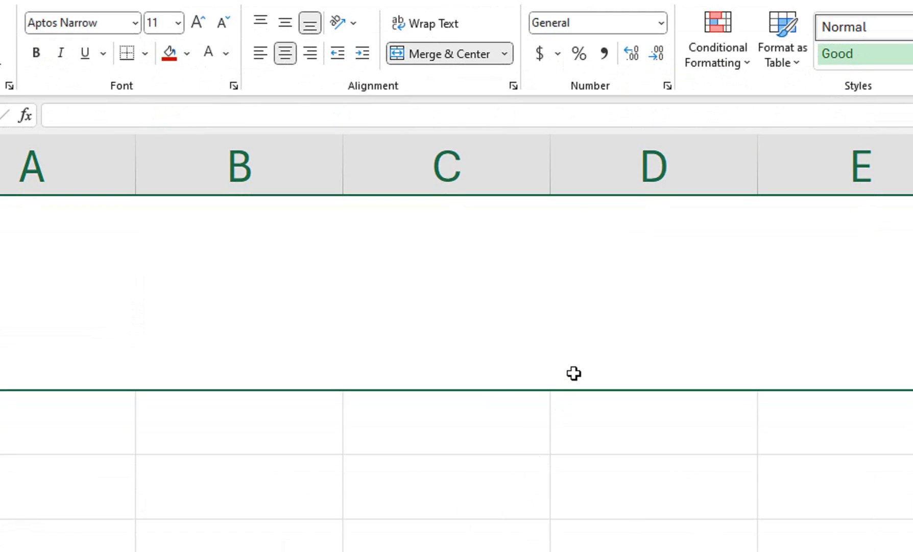
Write the title "Formula of Sum Percentage Average Count Max Min Merge and Center" in the merged cell A1:H3
text(fOR)
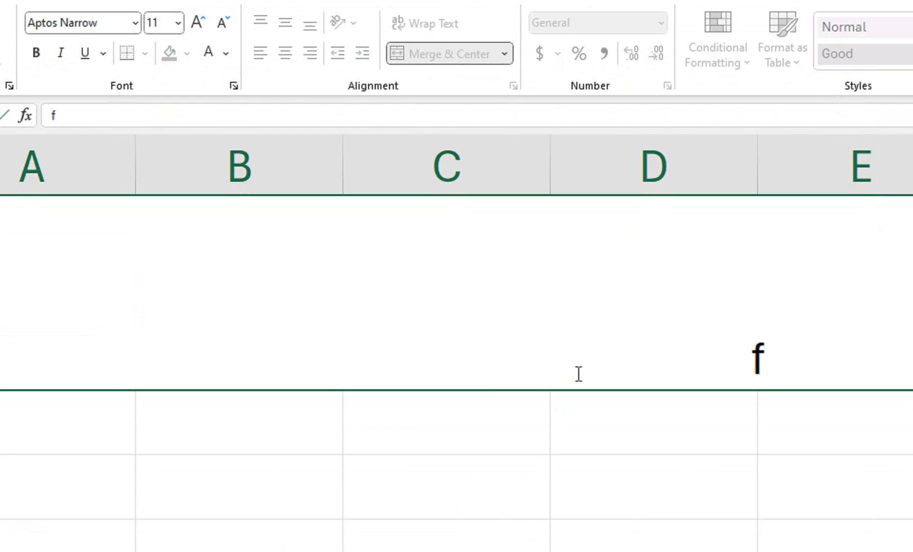
key(BackSpace)
key(BackSpace)
key(BackSpace)
text(Formul;a)
key(BackSpace)
key(BackSpace)
text(a o)
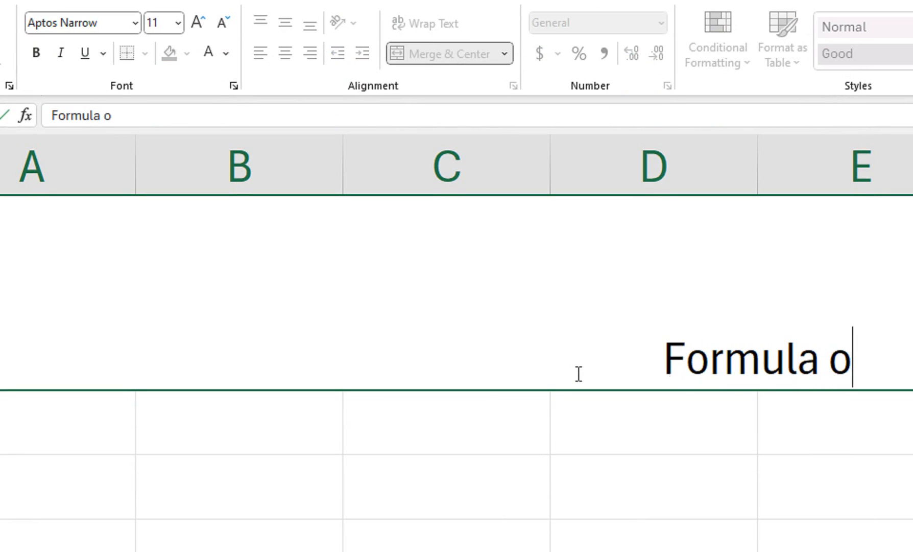
text(f Sum)
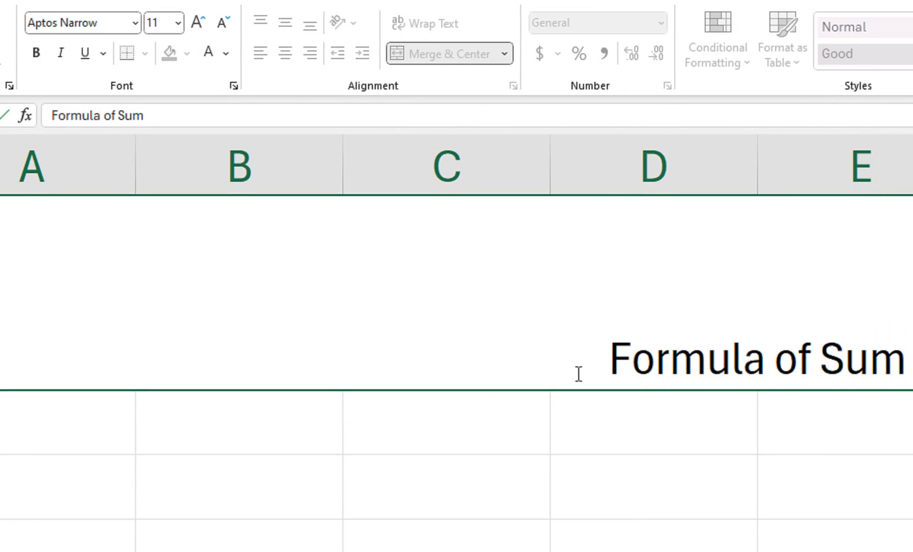
text( Perv)
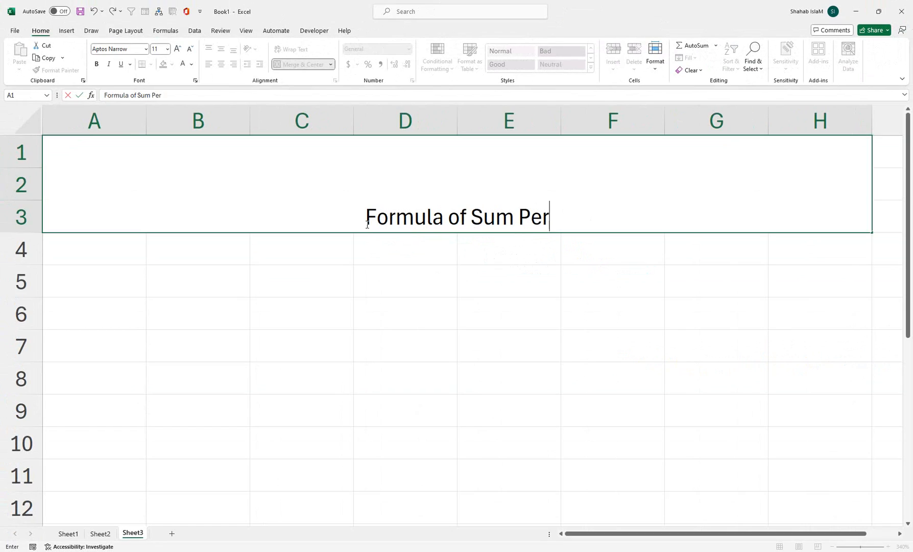
key(BackSpace)
text(centage)
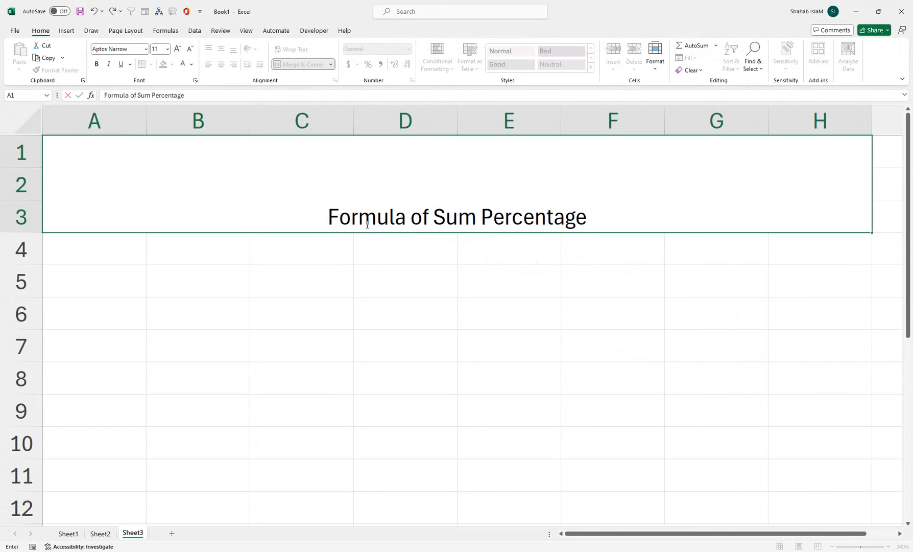
text( Averagwe)
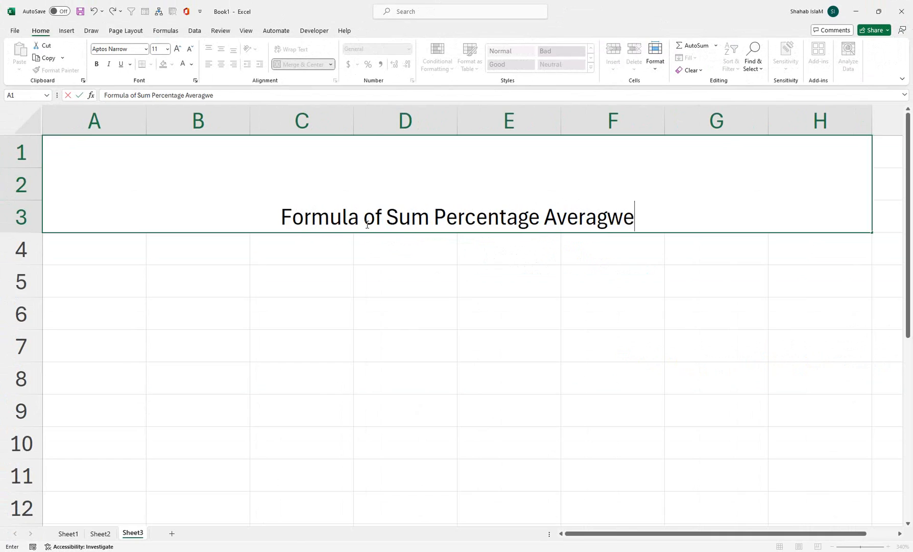
key(BackSpace)
key(BackSpace)
text(e Count <)
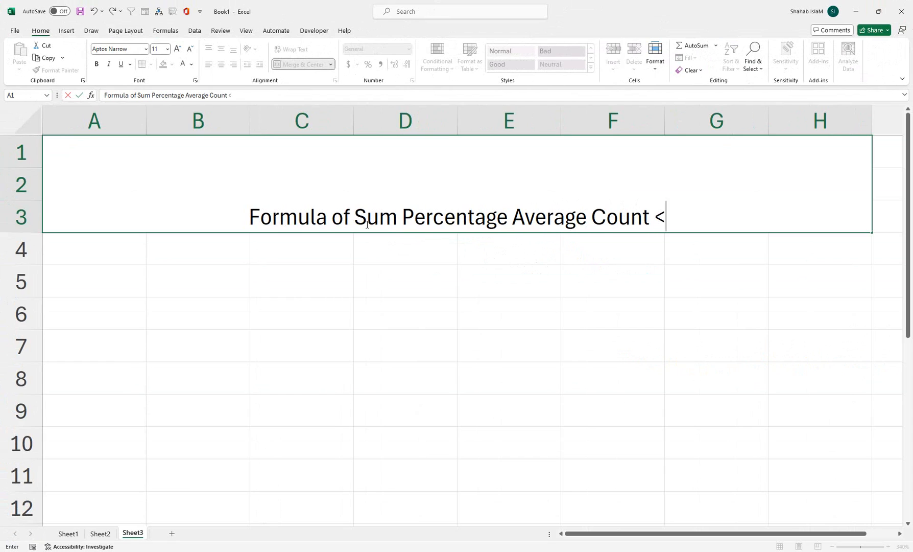
key(BackSpace)
key(BackSpace)
text(Max )
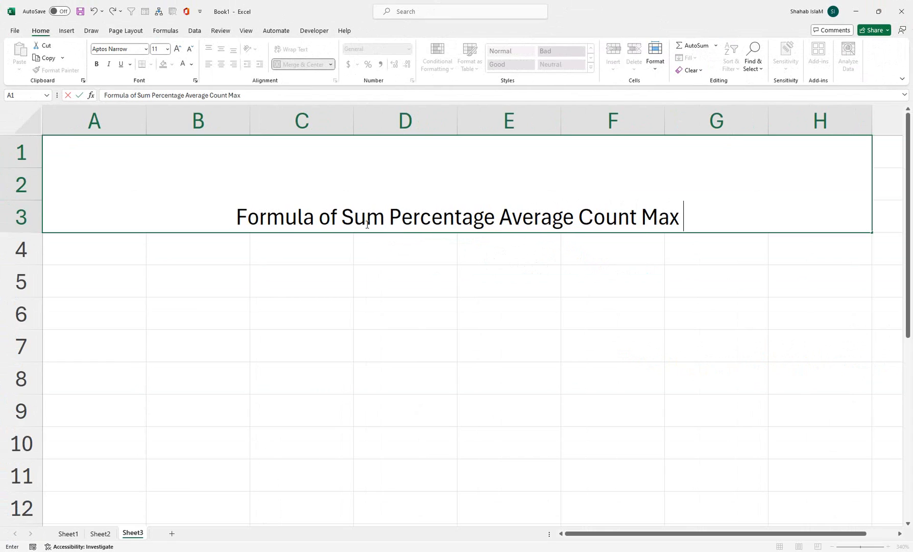
text(Min)
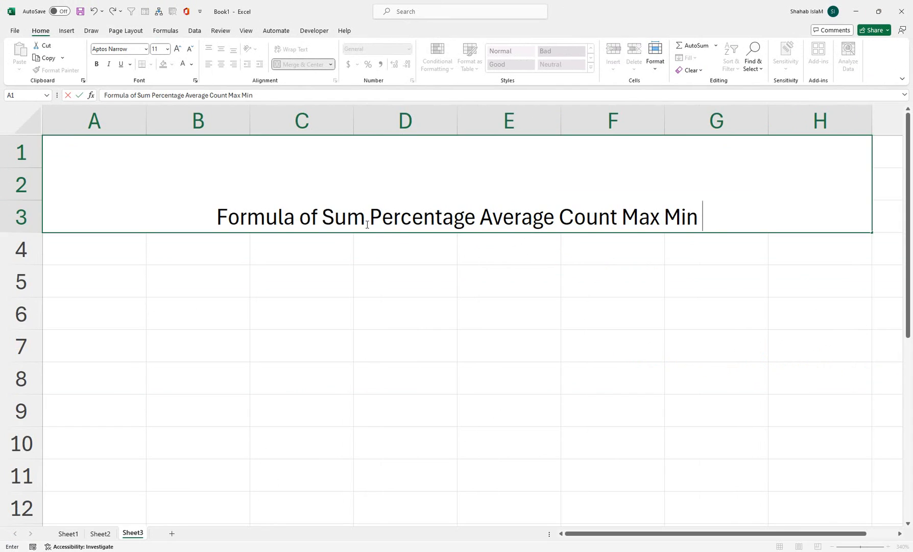
text( Mer)
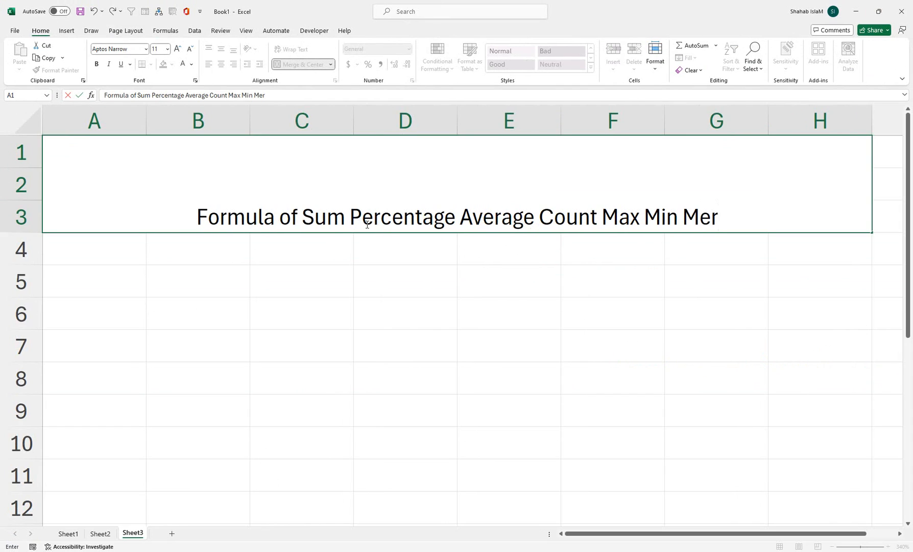
text(ge and Center)
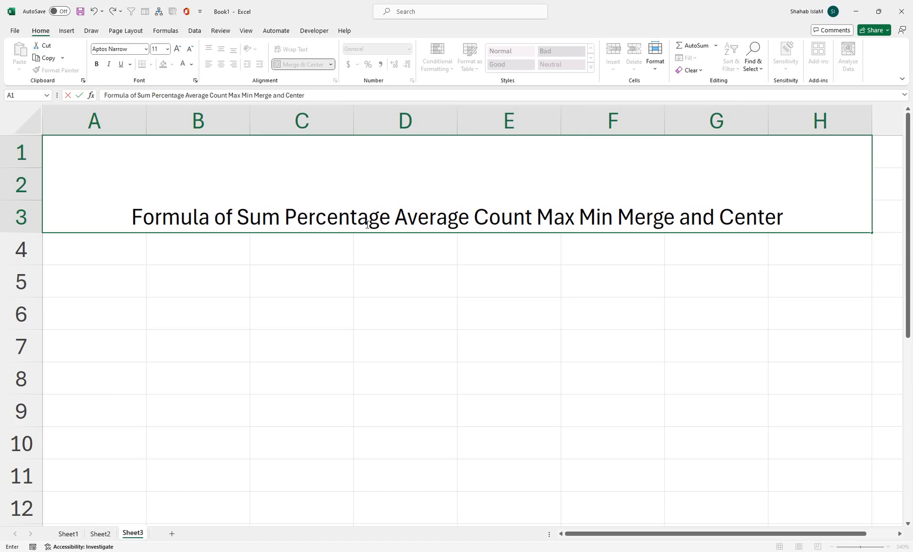
Enter the header Sn in cell A4 and fill A5:A11 with the serial numbers 1 to 7
click(123, 244)
text(Sn)
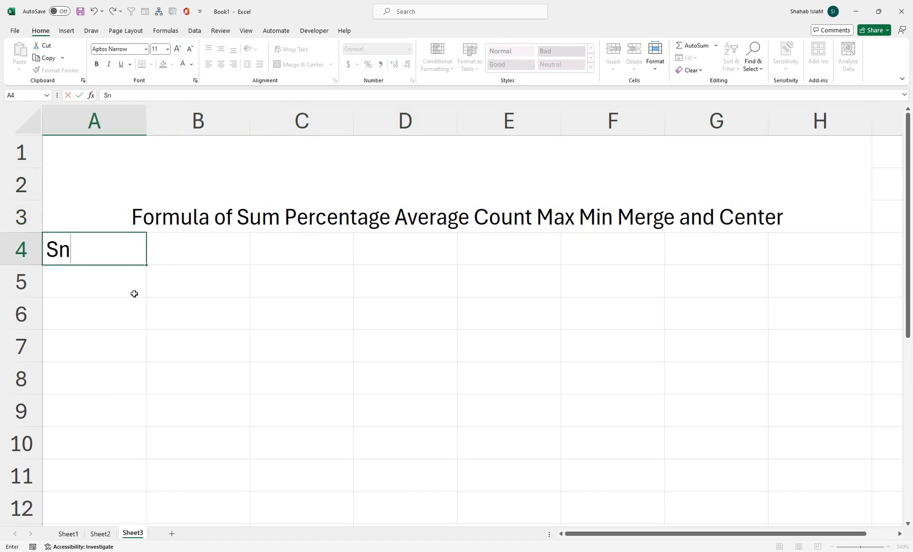
click(134, 305)
click(124, 281)
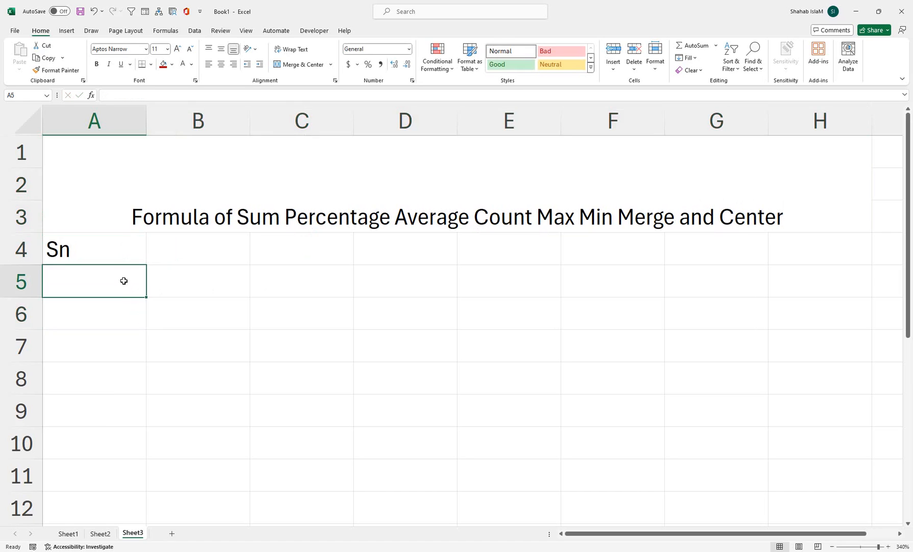
text(1)
key(Return)
click(116, 281)
drag(146, 297, 147, 491)
Enter the header Name in B4, put the first person's name in B5 and fill the name list down to B11
click(209, 242)
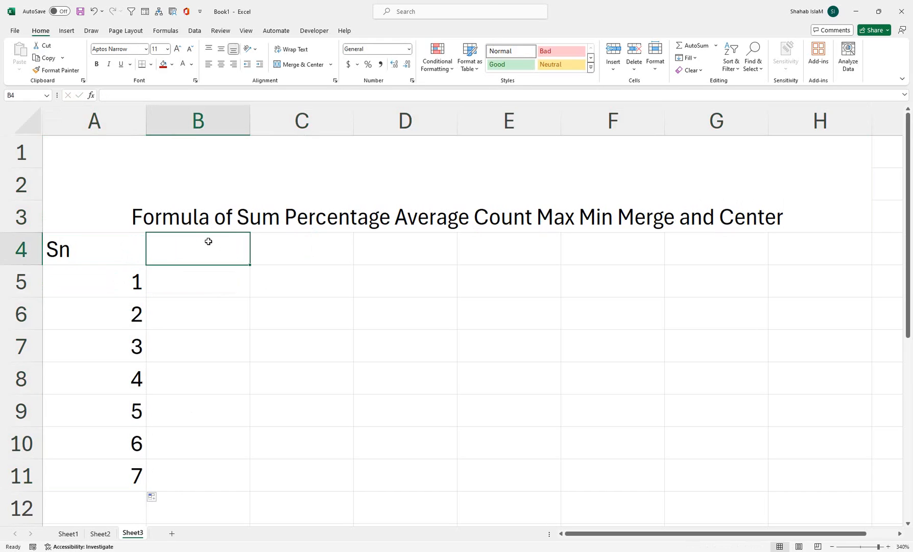
text(Name)
key(Return)
text(Rehan)
click(237, 287)
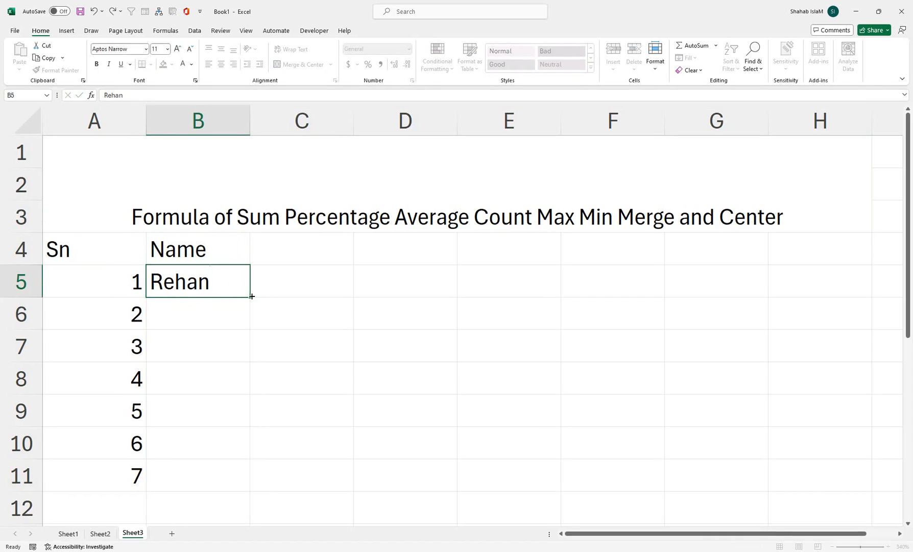
drag(251, 296, 250, 490)
Enter Sub 1 in C4, fill the headers across to Sub 4 in F4 and center them
click(275, 254)
text(Sub)
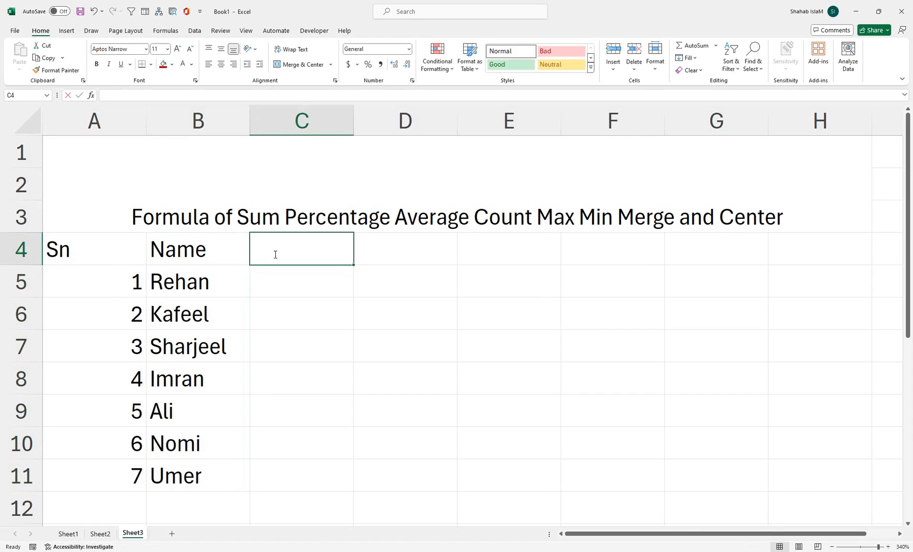
text( 1)
key(Tab)
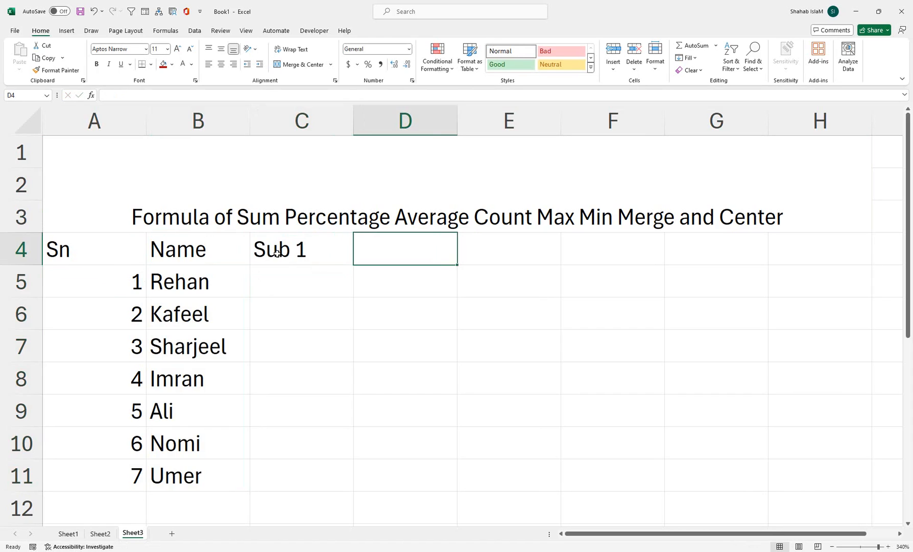
click(332, 263)
drag(353, 265, 628, 265)
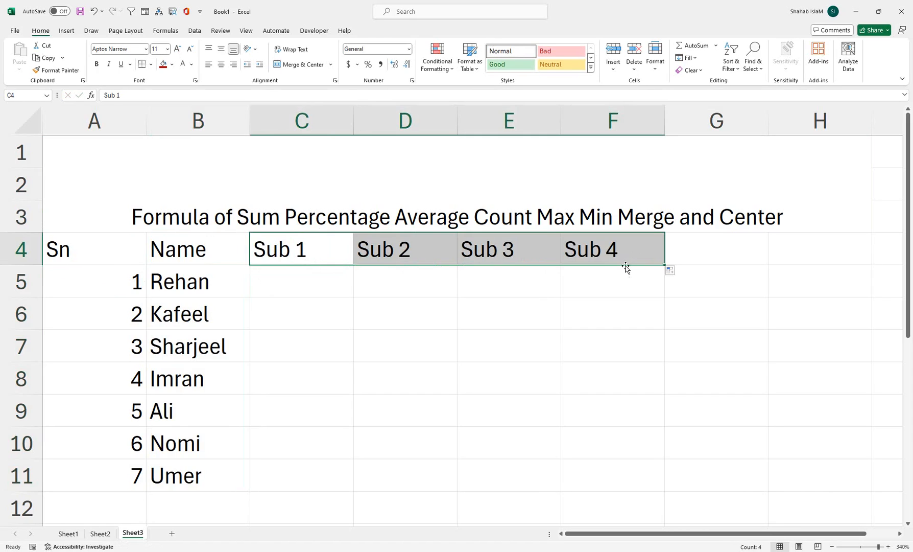
click(221, 65)
Enter the formula =RANDBETWEEN(15,45) in C5 to generate a random mark
click(315, 290)
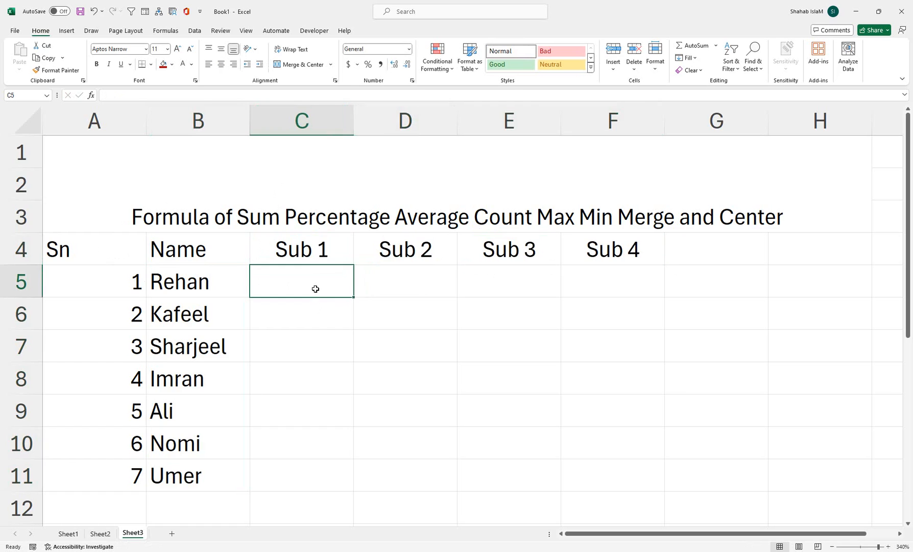
text(=-)
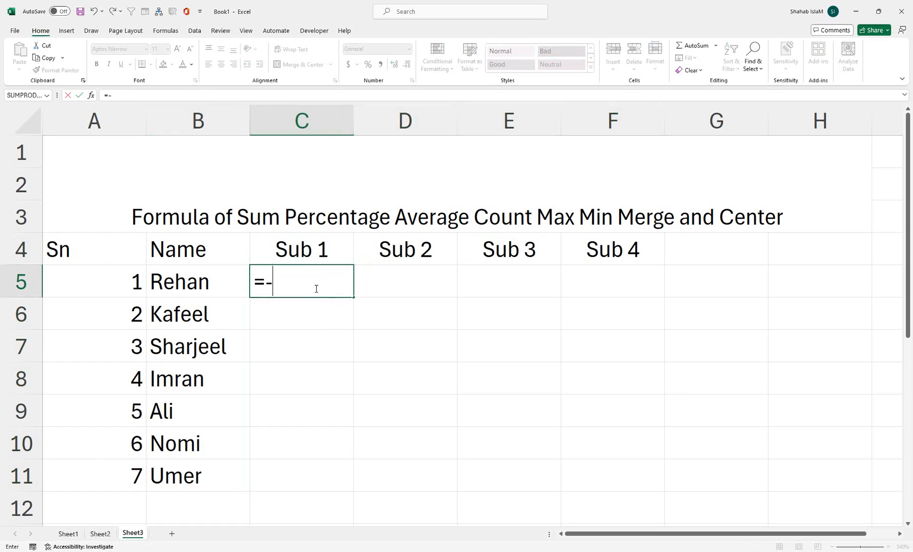
key(BackSpace)
text(ran)
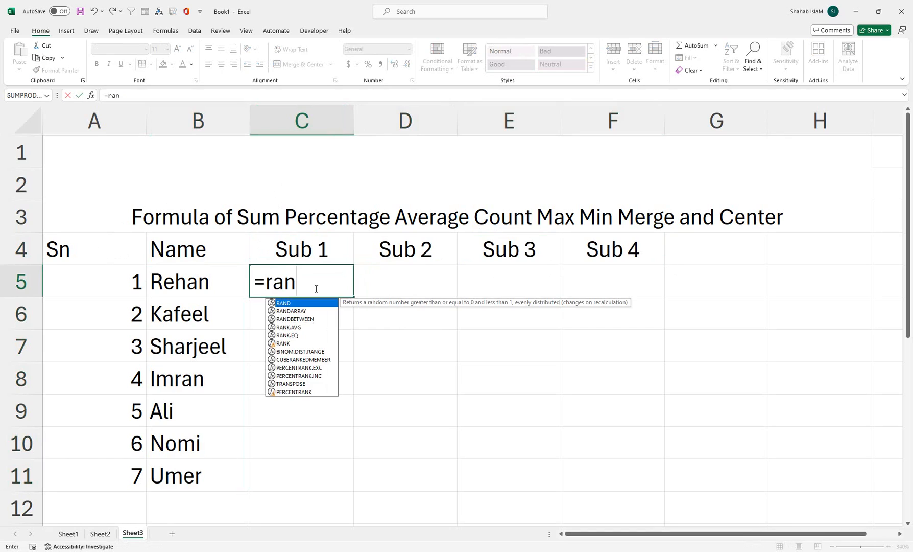
key(Down)
key(Down)
key(Tab)
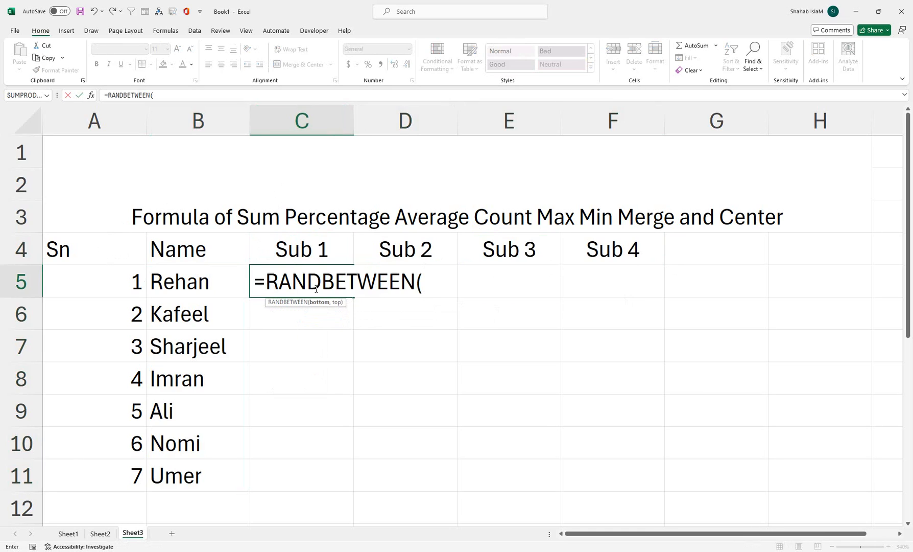
text(15,45)
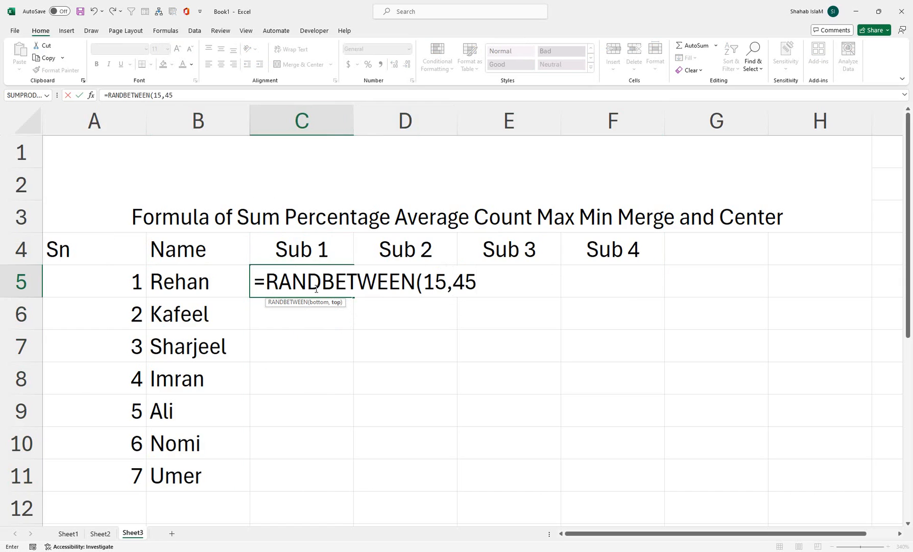
text())
key(Return)
Fill the random-mark formula from C5 across C5:F11 and replace the formulas with their values
click(327, 290)
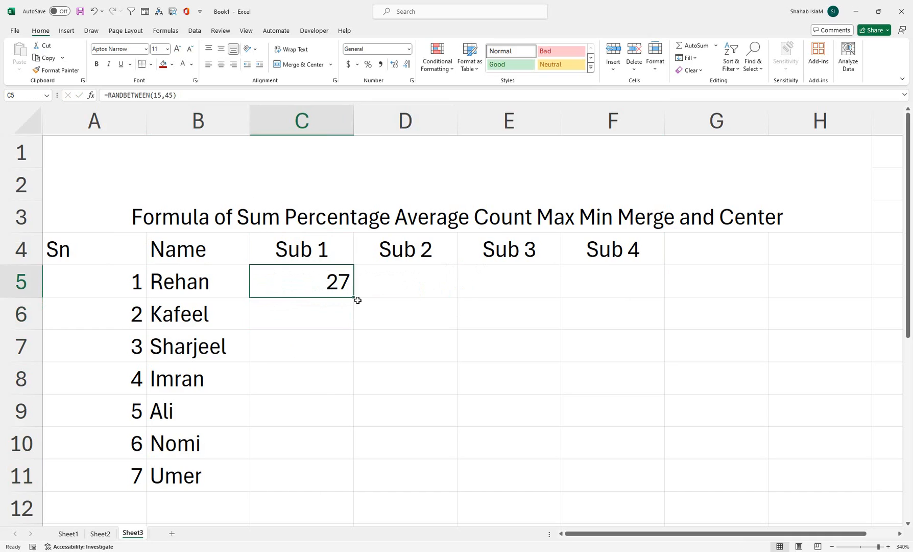
drag(353, 297, 619, 477)
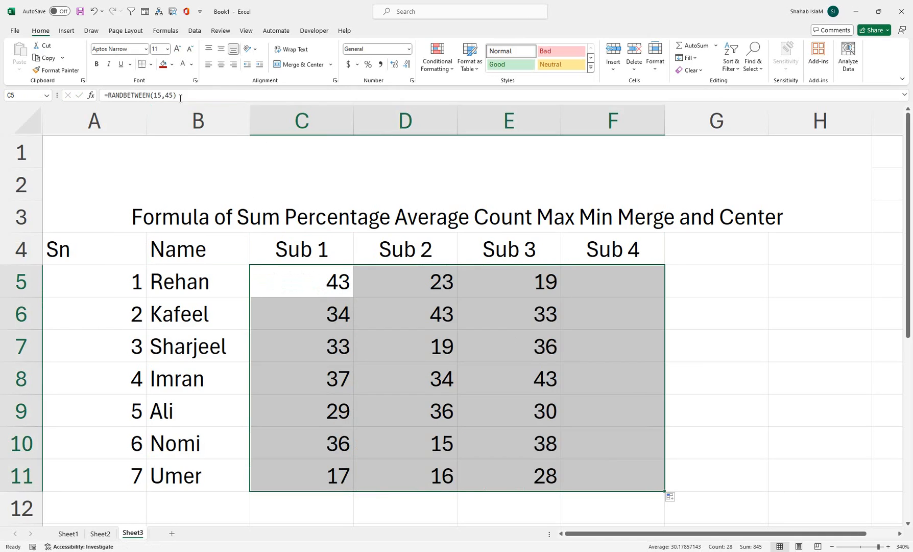
click(62, 58)
click(54, 75)
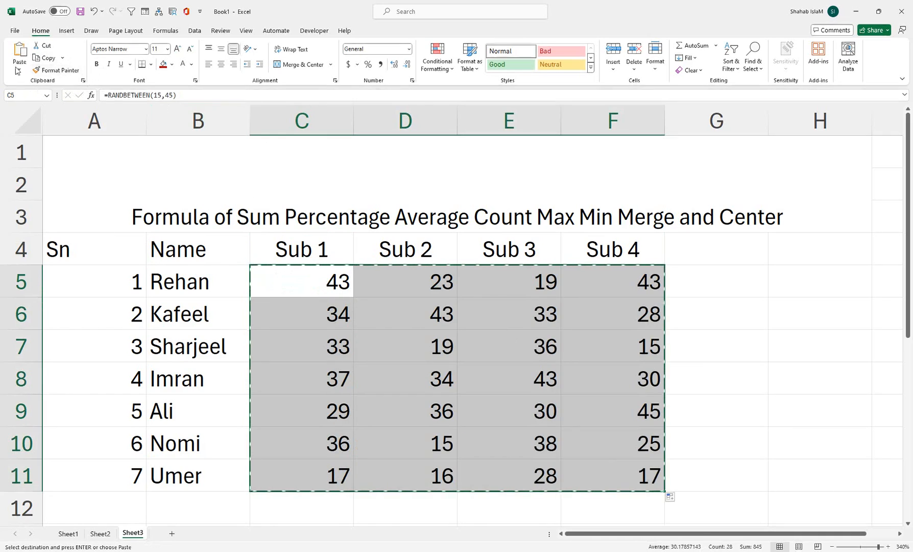
click(20, 69)
click(19, 142)
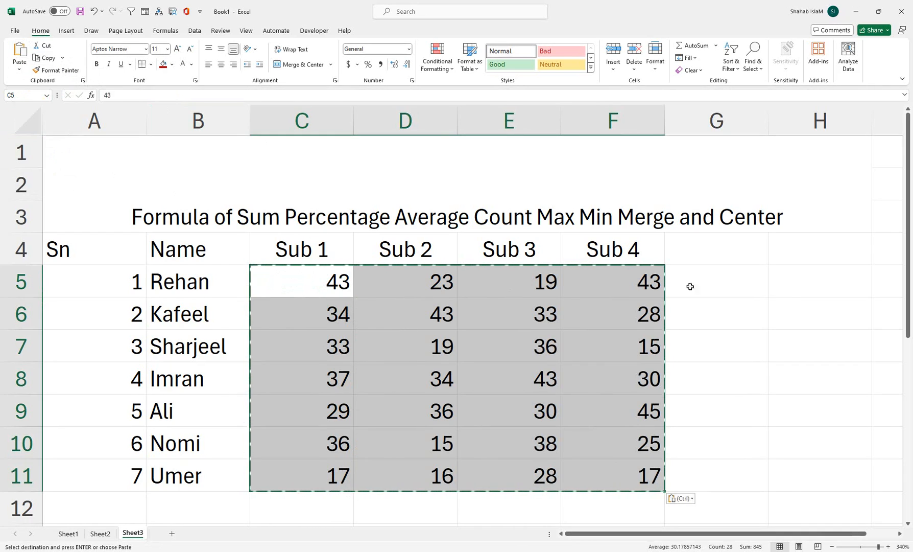
Center the marks in C5:F11 horizontally
click(718, 248)
drag(335, 290, 571, 470)
click(221, 67)
Enter the headers Sum, Average and Percentage in G4, H4 and I4
click(742, 250)
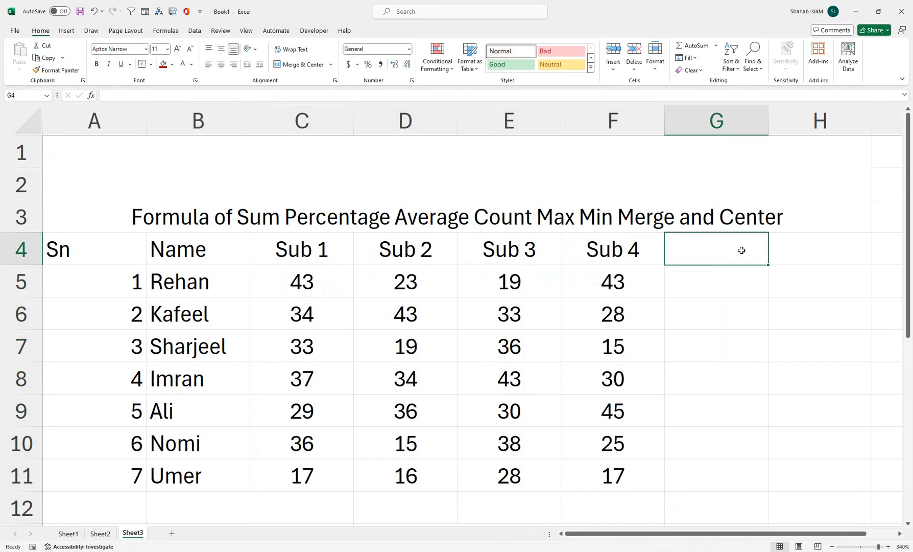
text(Sum)
key(Tab)
text(Average)
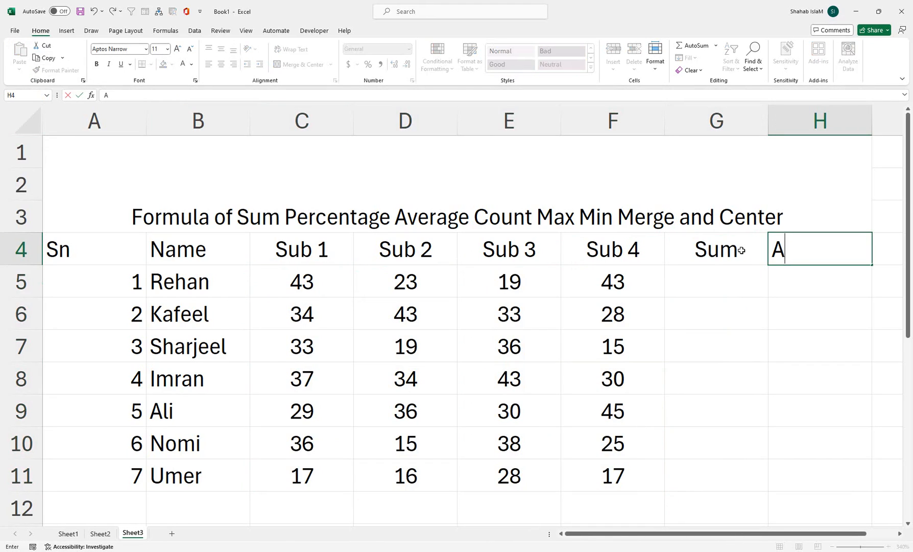
key(Tab)
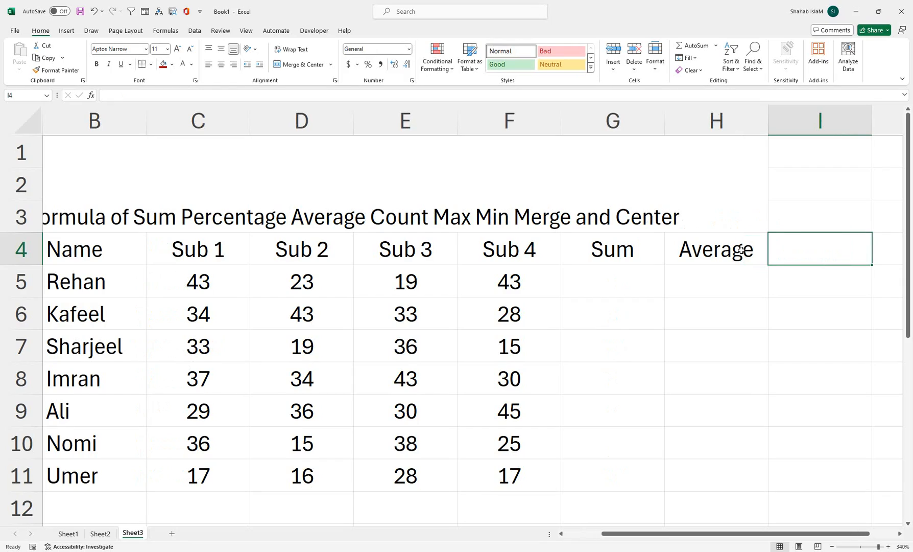
text(Percentage)
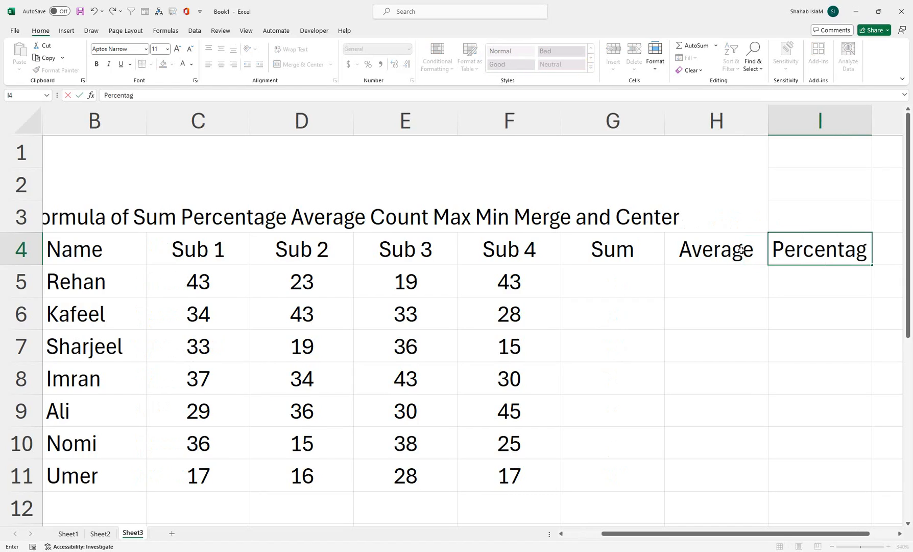
key(Tab)
Enter the headers Max, Min and Count in J4, K4 and L4
text(Na)
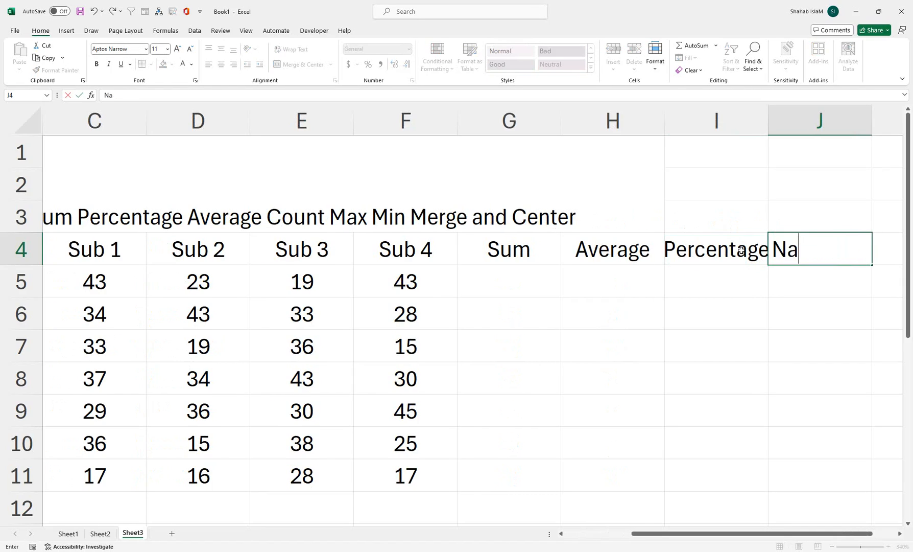
text(Max)
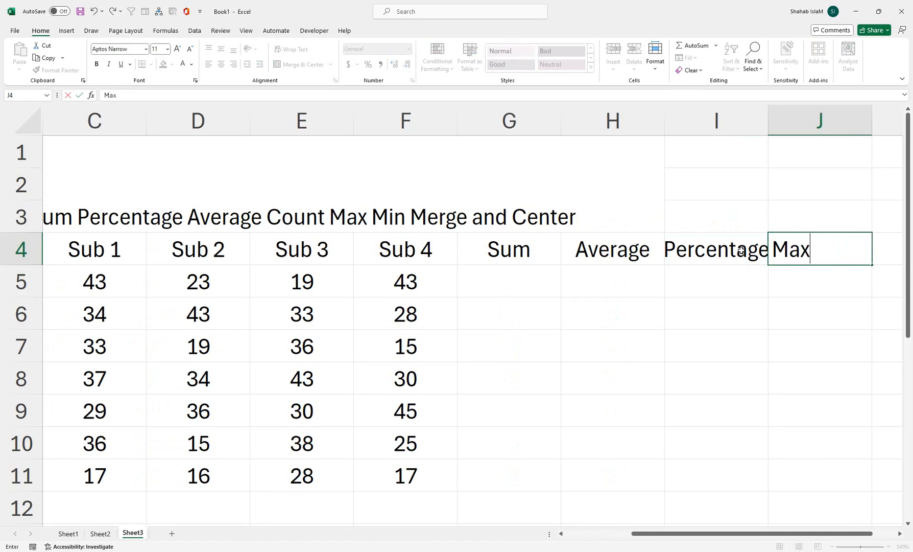
key(Tab)
text(Min)
key(Tab)
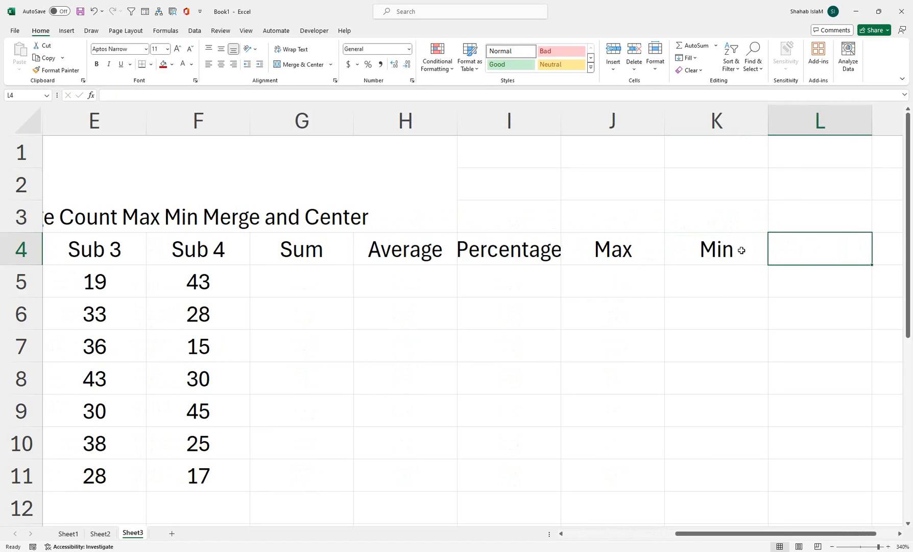
text(Count)
key(Tab)
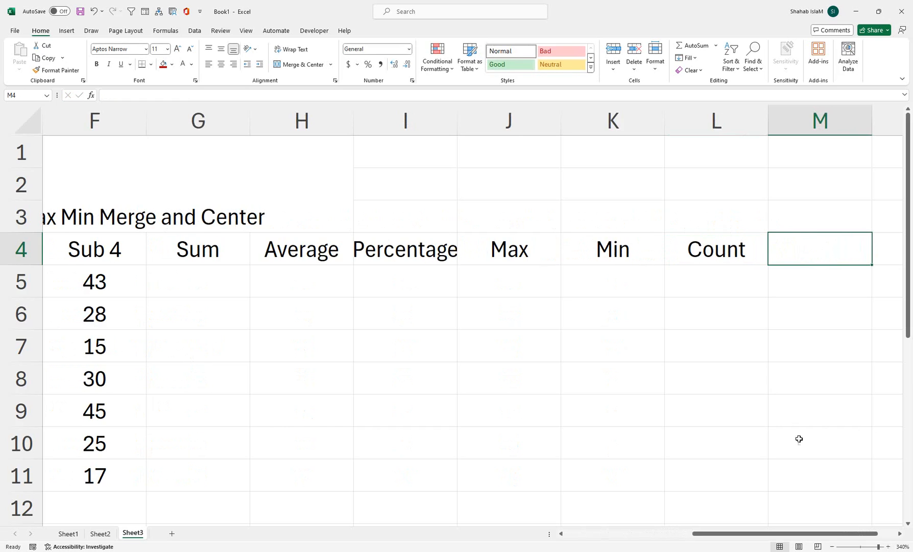
Total the four subject marks C5:F5 in G5 with AutoSum and fill the formula down to G11
drag(781, 533, 656, 534)
click(681, 264)
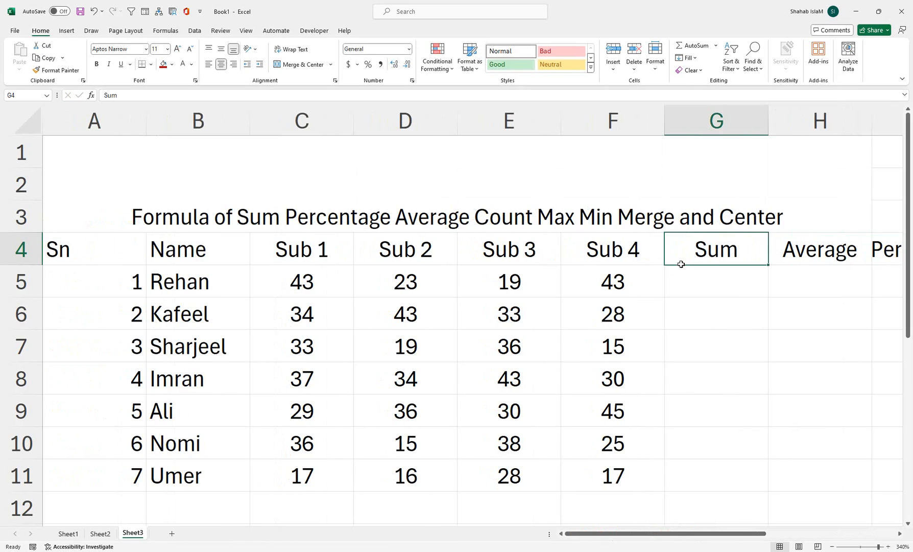
click(681, 280)
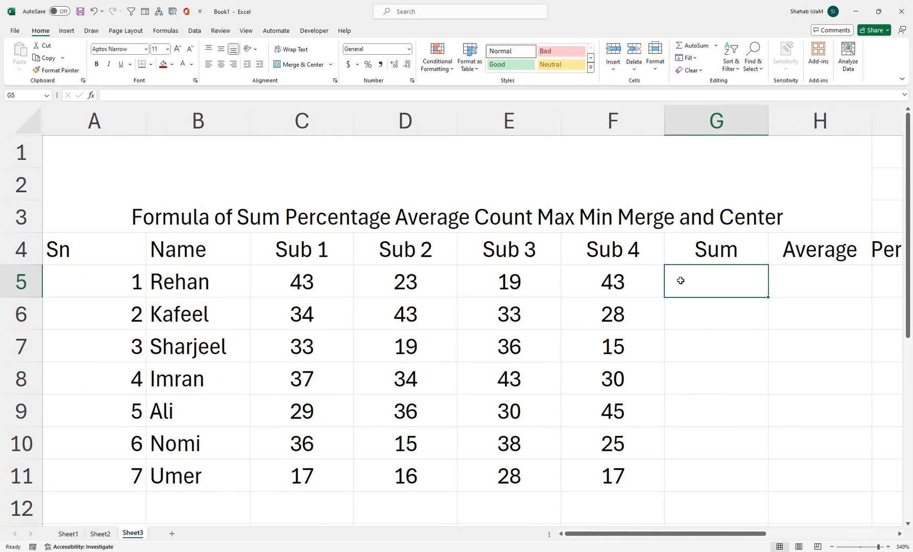
key(alt+equal)
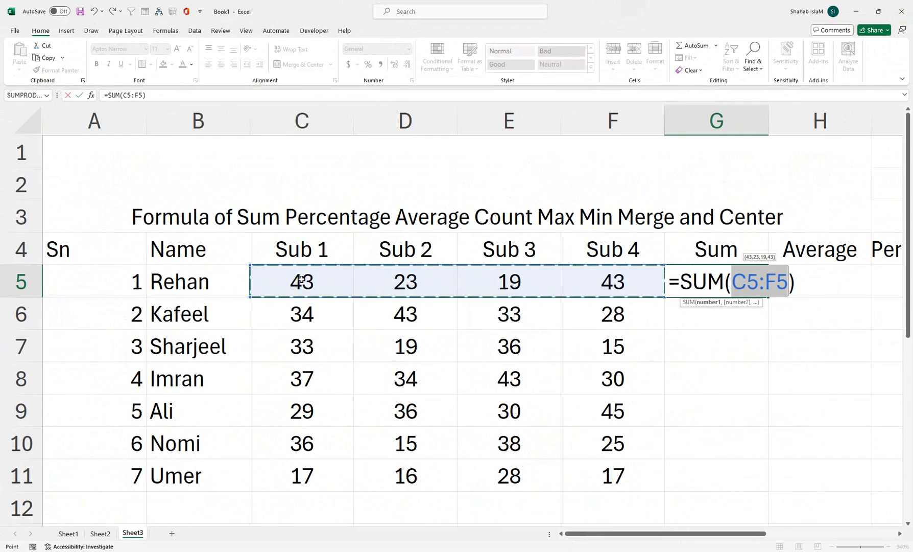
key(Return)
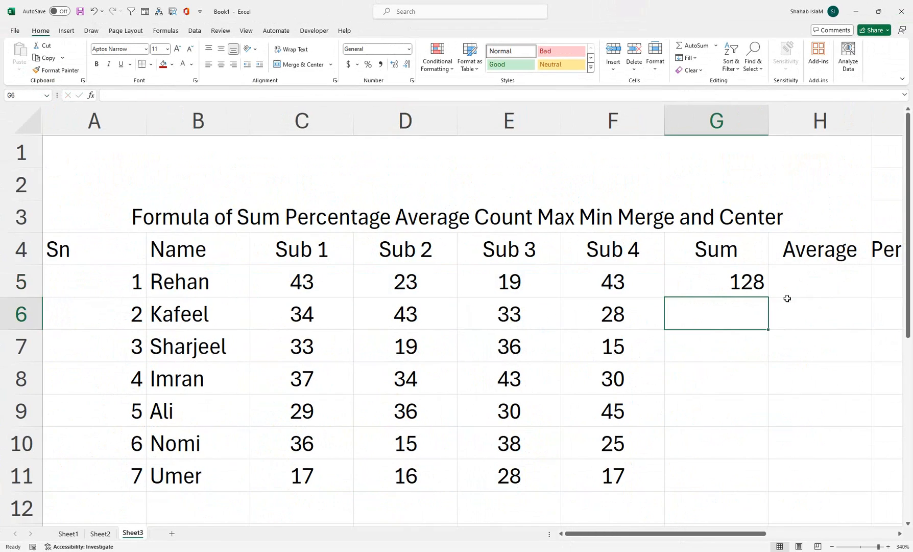
click(752, 284)
drag(764, 300, 755, 490)
Enter =AVERAGE(C5:F5) in H5 and fill the formula down the Average column
click(791, 287)
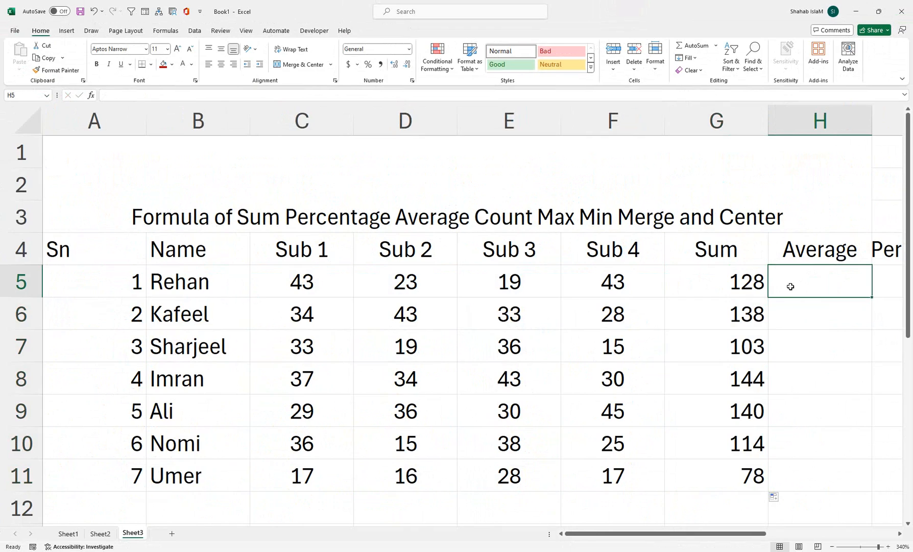
text(=AV)
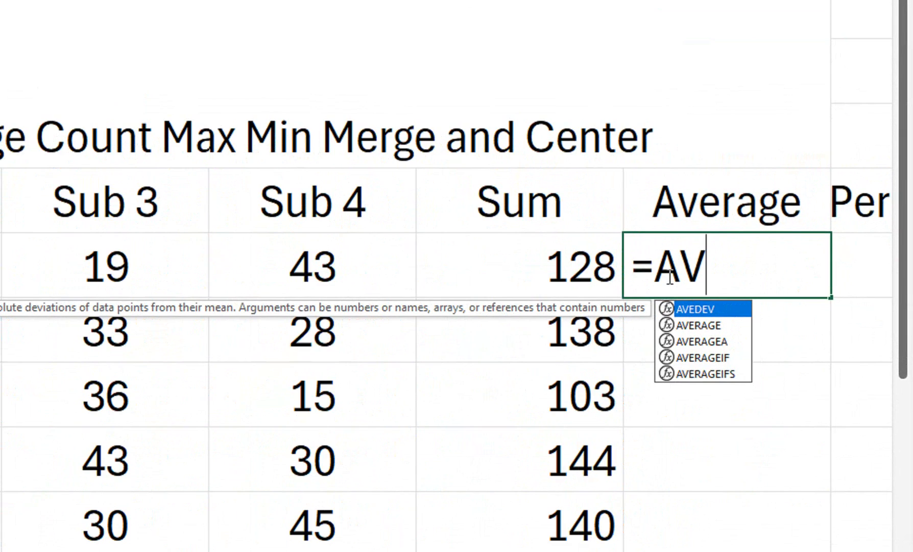
key(Down)
key(Down)
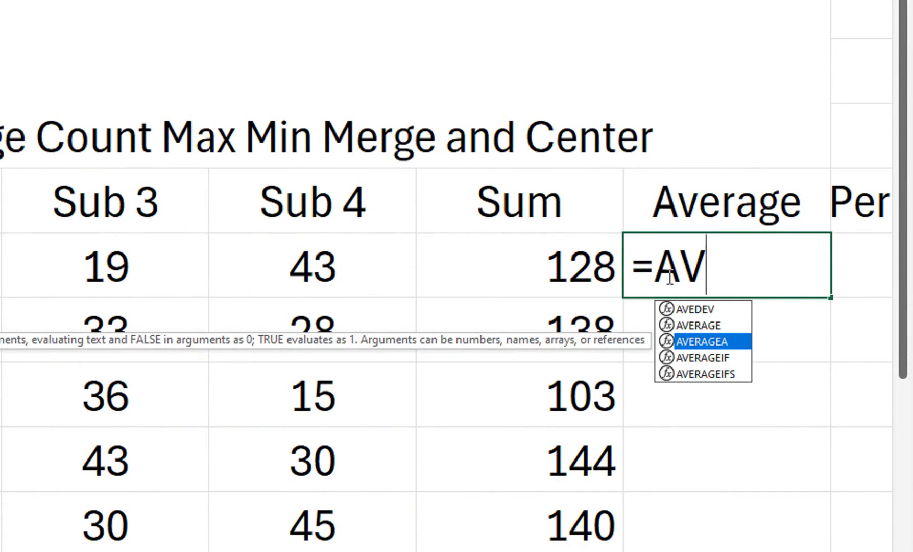
key(Up)
key(Tab)
drag(313, 265, 190, 290)
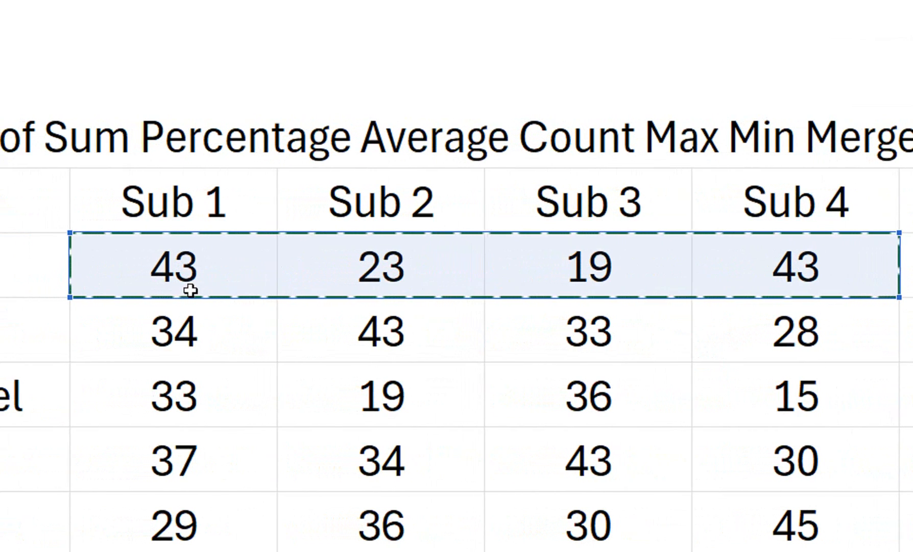
text())
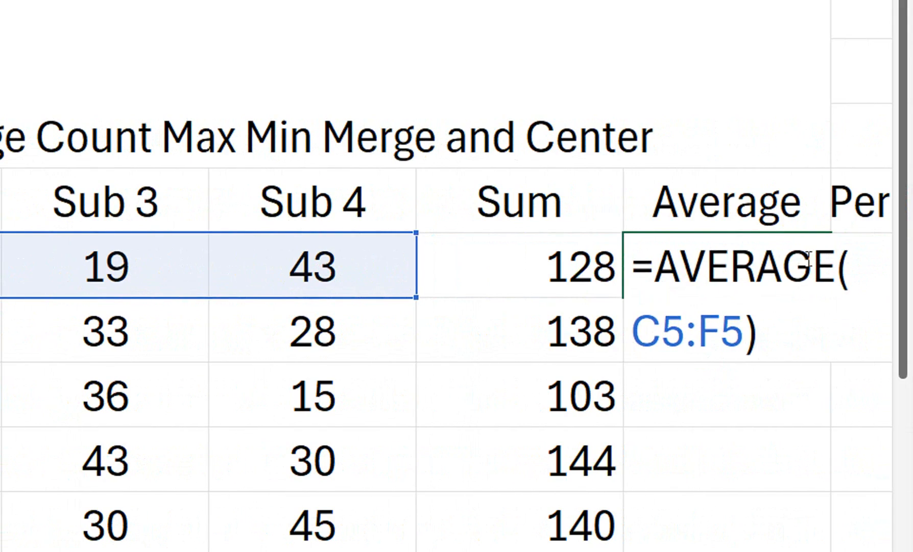
key(Return)
click(790, 285)
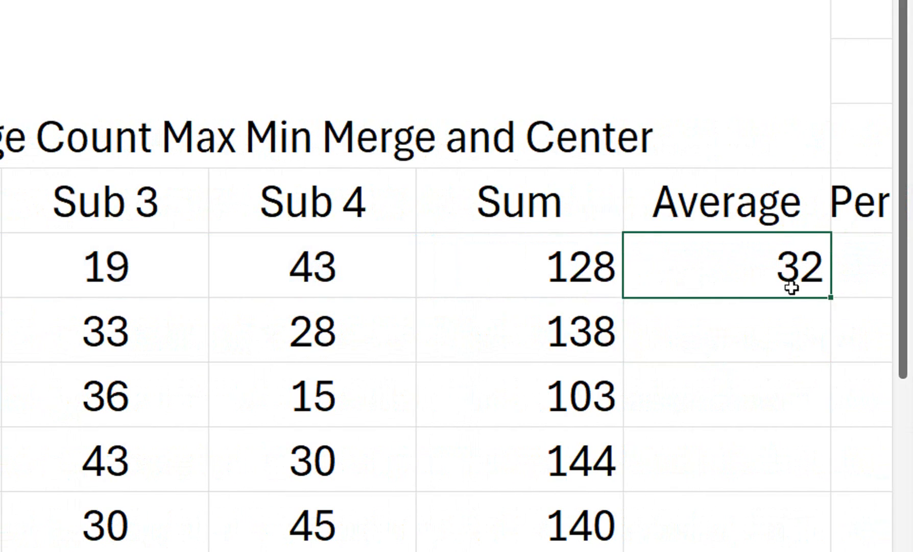
double_click(835, 300)
drag(837, 282, 899, 284)
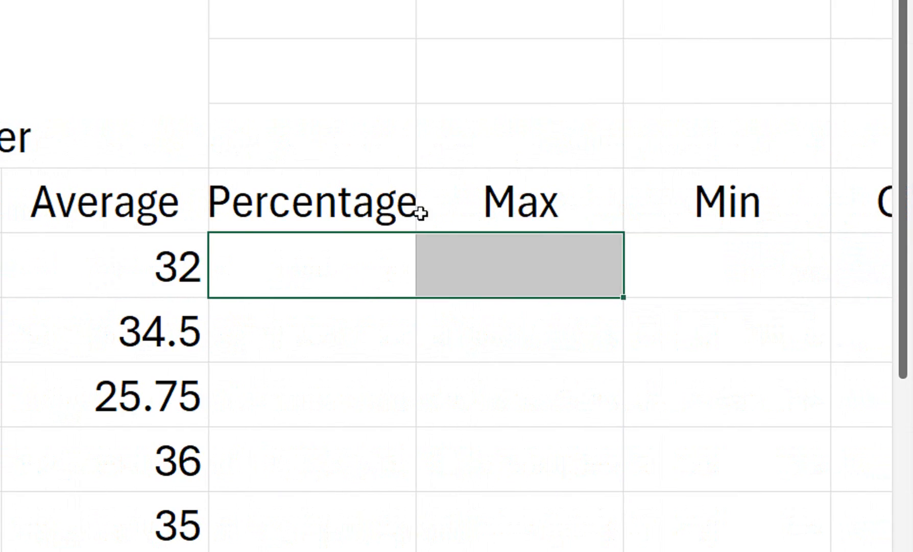
click(362, 294)
text(=)
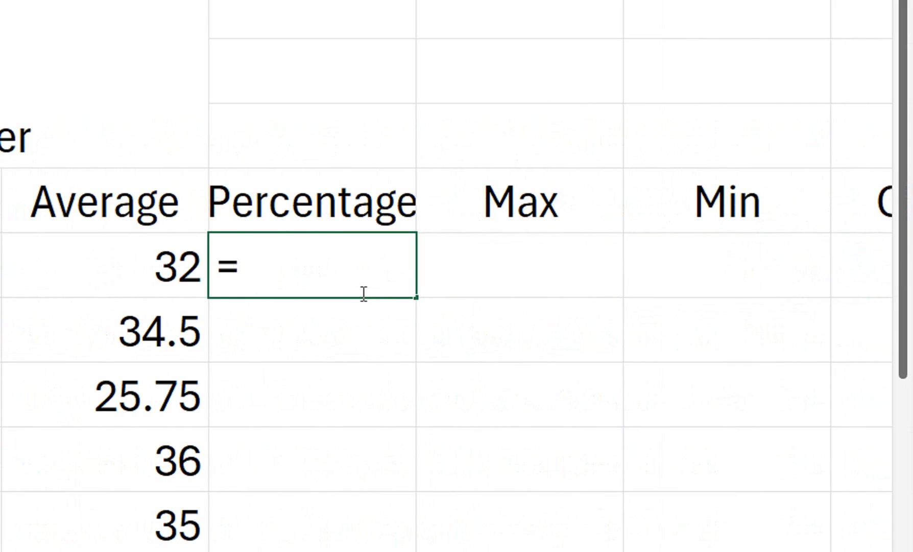
click(190, 260)
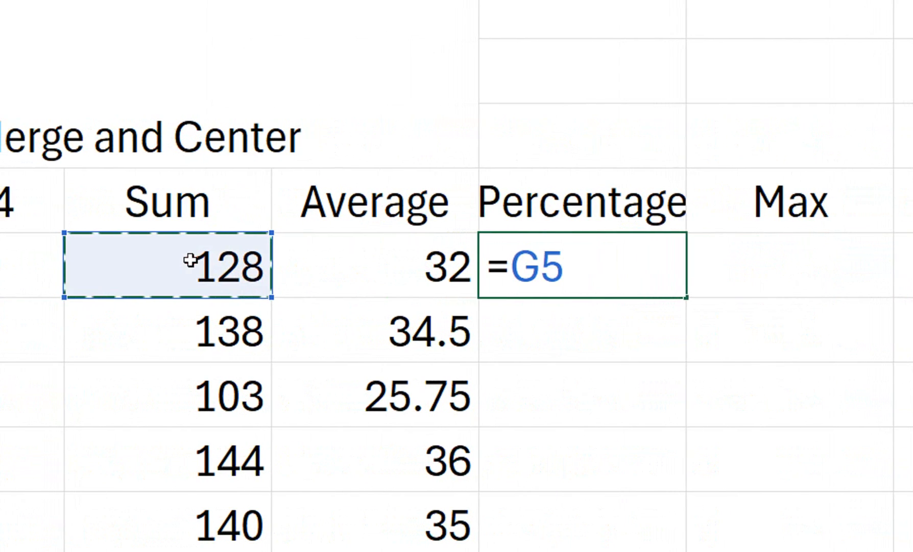
key(BackSpace)
key(BackSpace)
key(BackSpace)
key(Return)
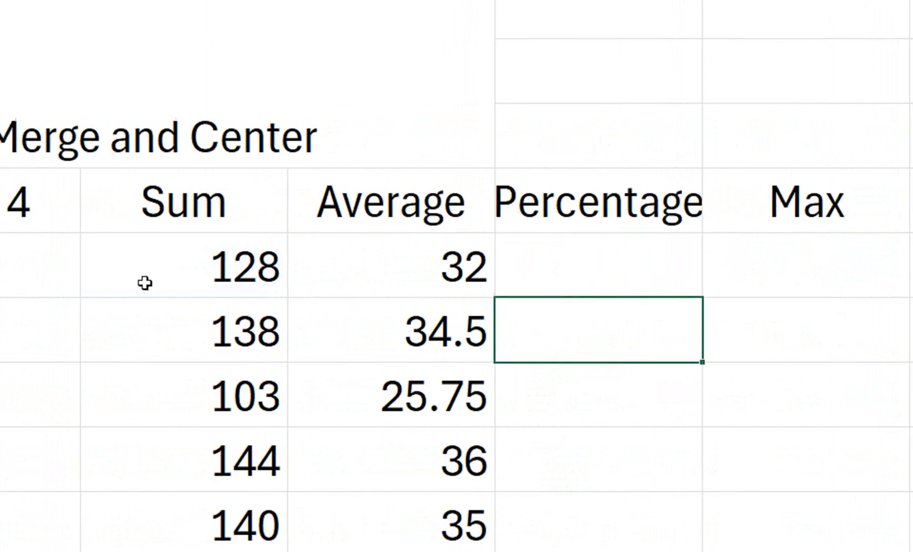
Insert a new column between Sum and Average and enter the header Total Marks in H4
right_click(514, 36)
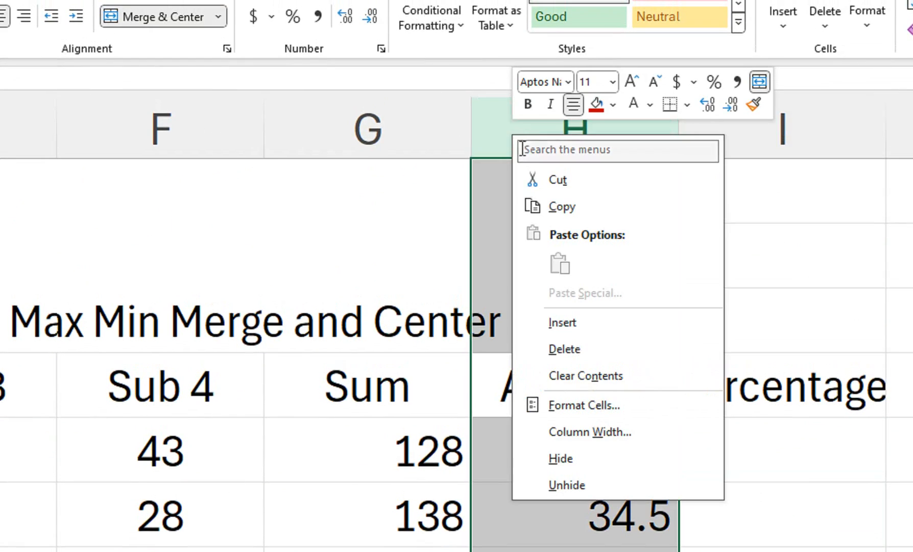
click(549, 329)
click(621, 403)
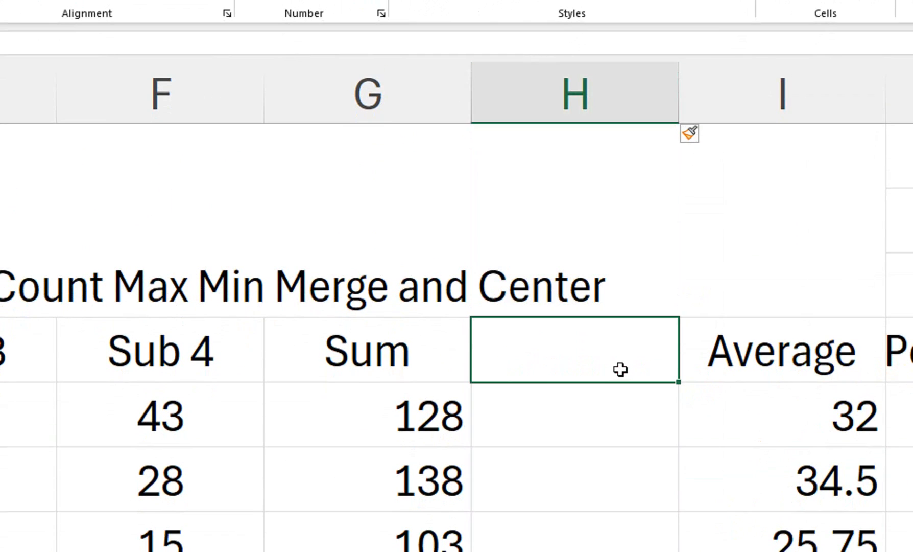
text(Total)
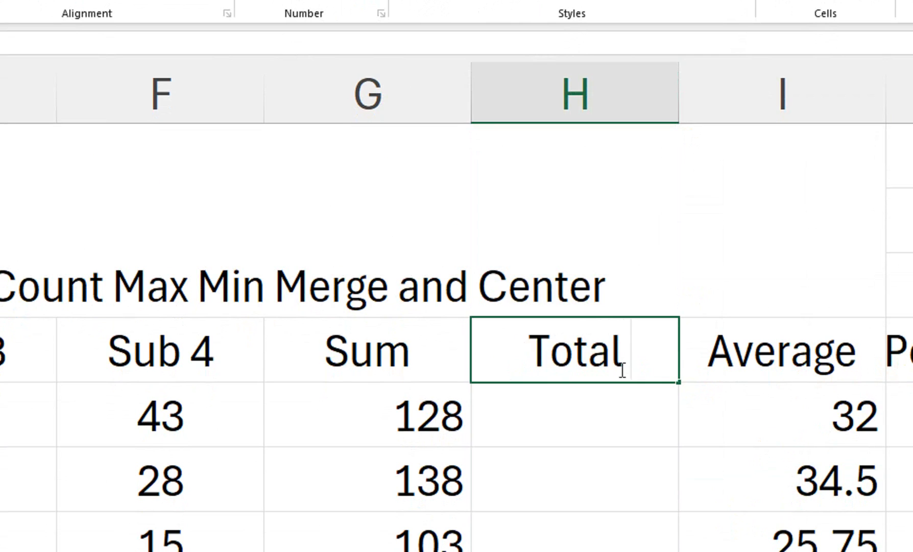
text( Marks)
key(Return)
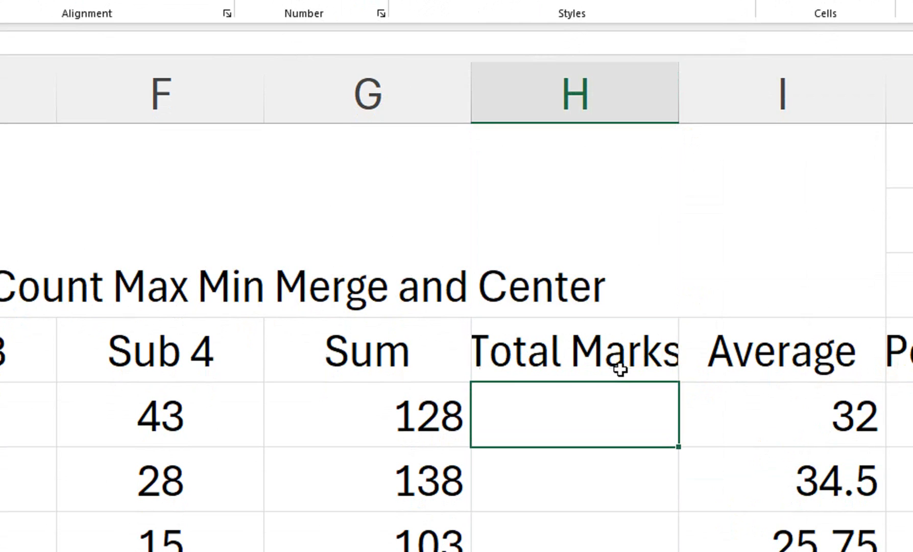
Enter 200 in H5 and fill it down the Total Marks column
text(200)
key(Return)
click(643, 417)
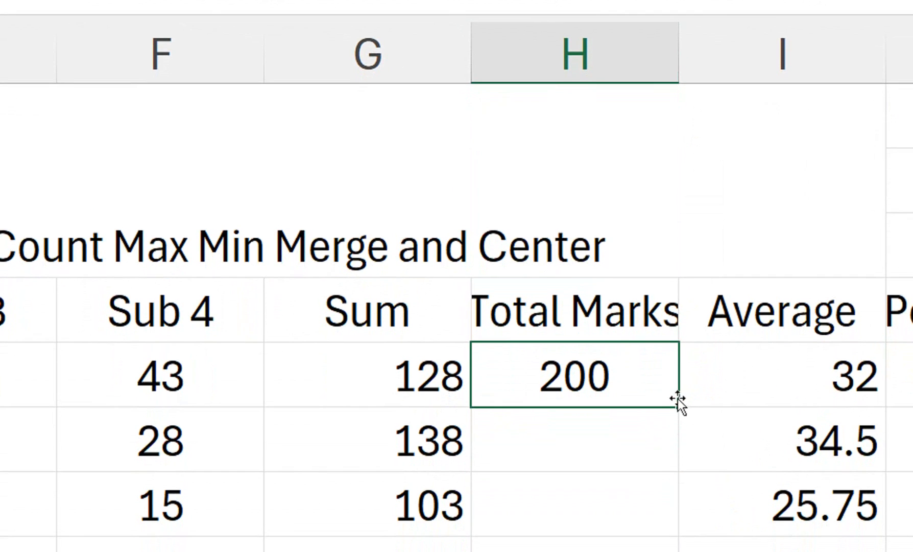
double_click(680, 407)
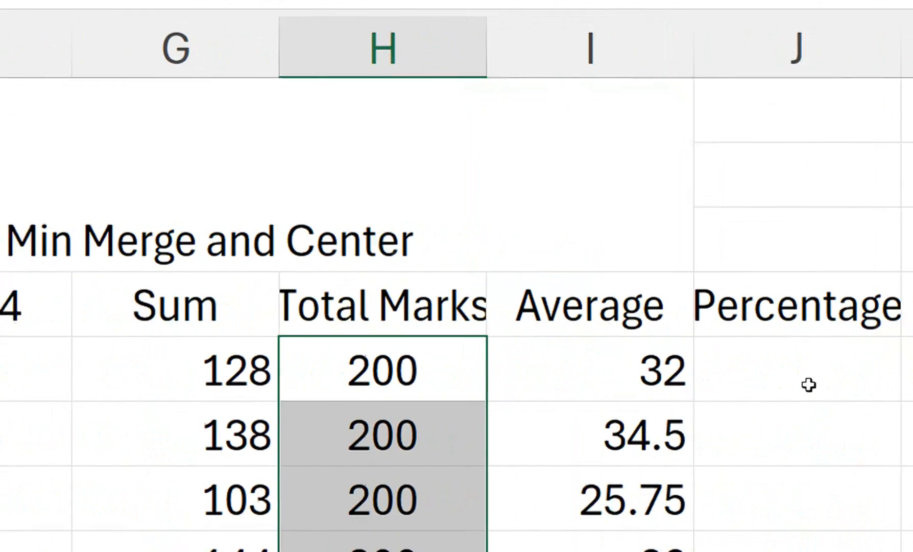
Enter =G5*100/H5 in J5 and fill the formula down the Percentage column to J11
click(734, 384)
text(=)
click(189, 373)
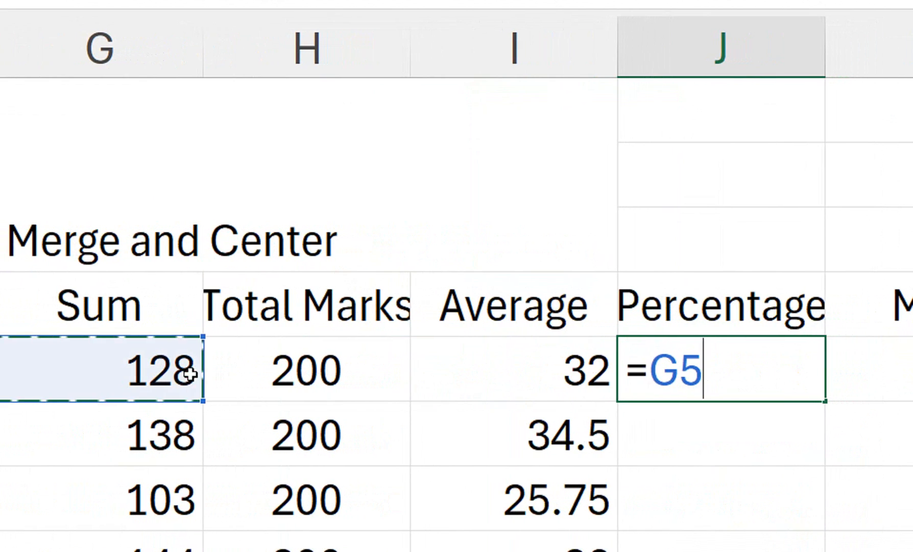
text(*100)
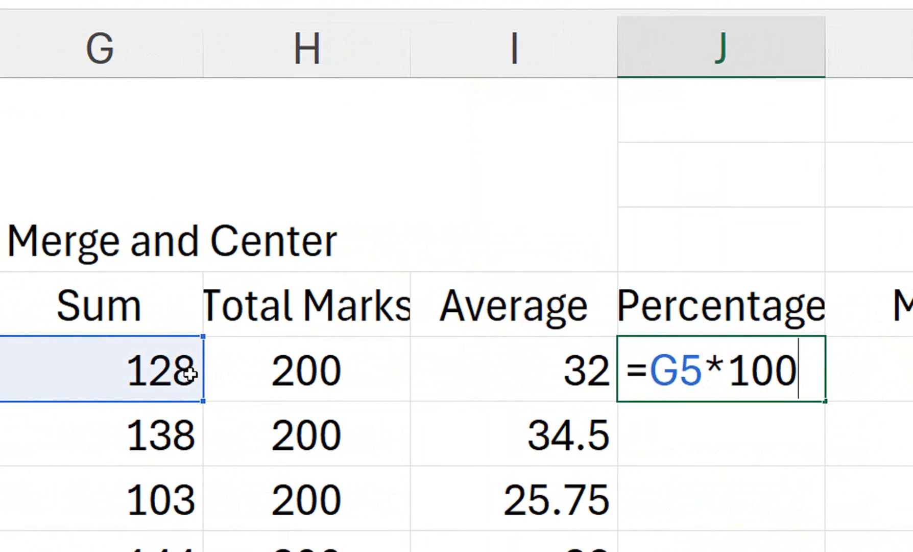
text(/)
click(312, 348)
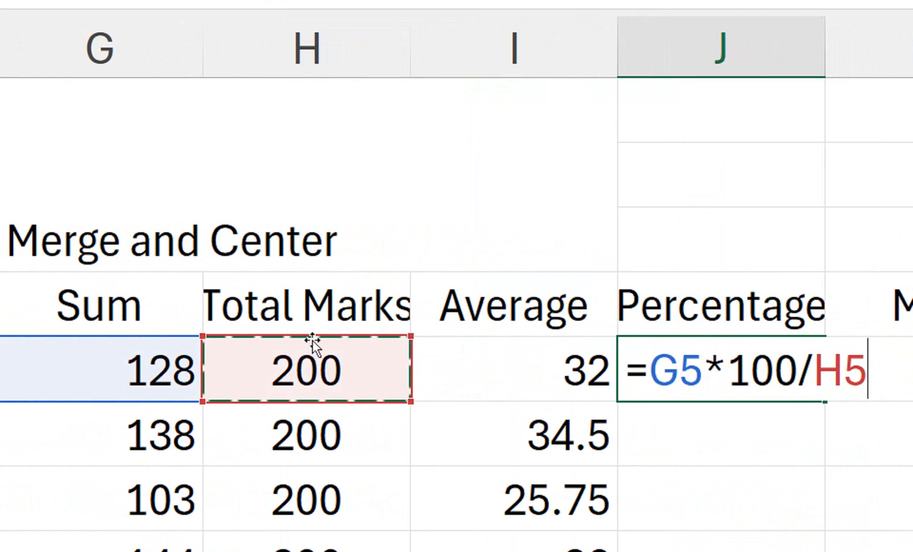
key(Return)
click(766, 391)
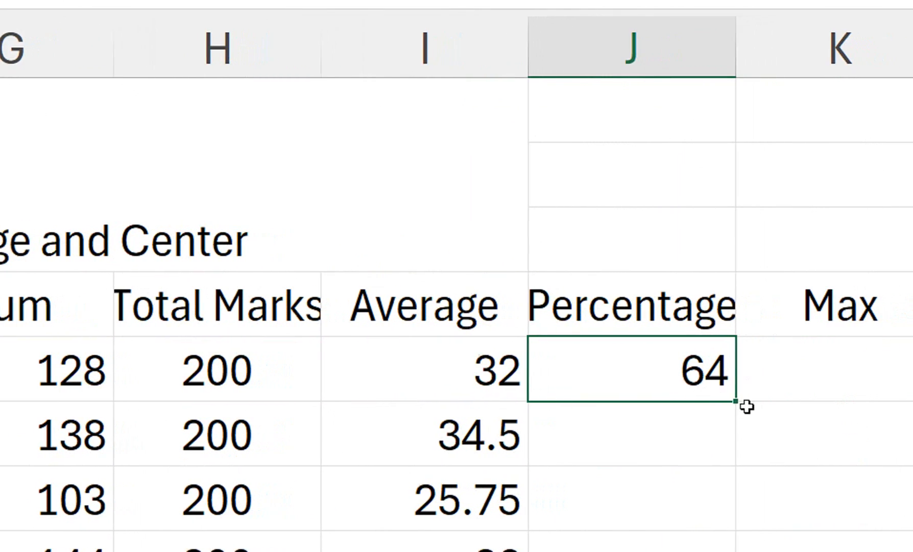
click(695, 384)
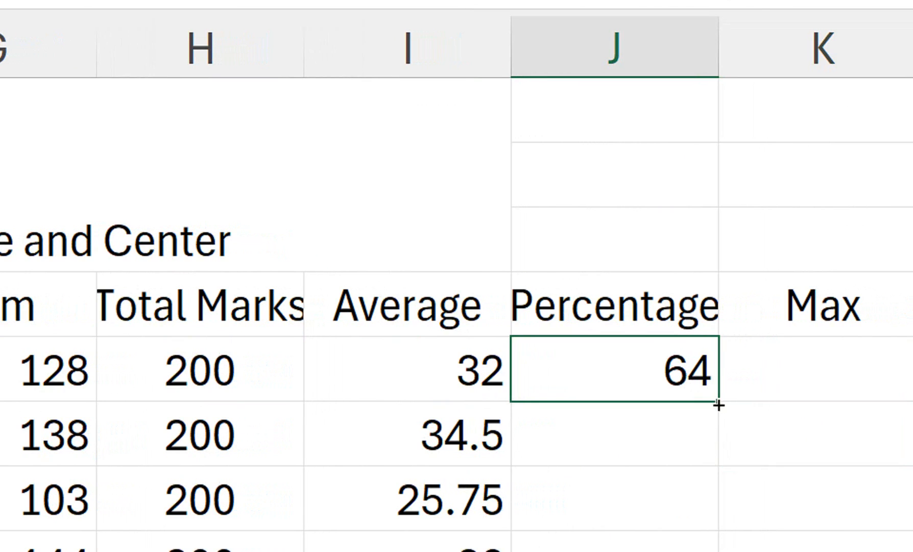
double_click(719, 405)
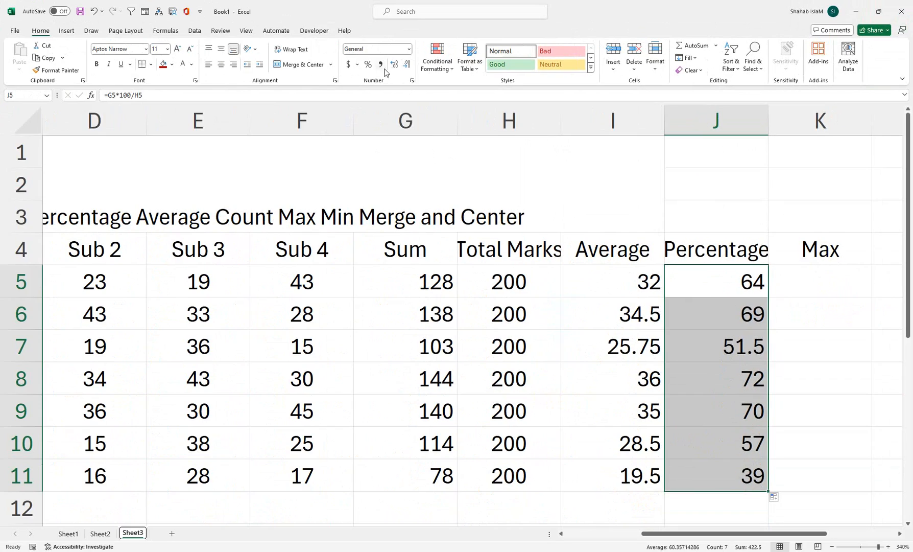
Center the percentage values in J5:J11 and widen column J to fit its header
click(221, 64)
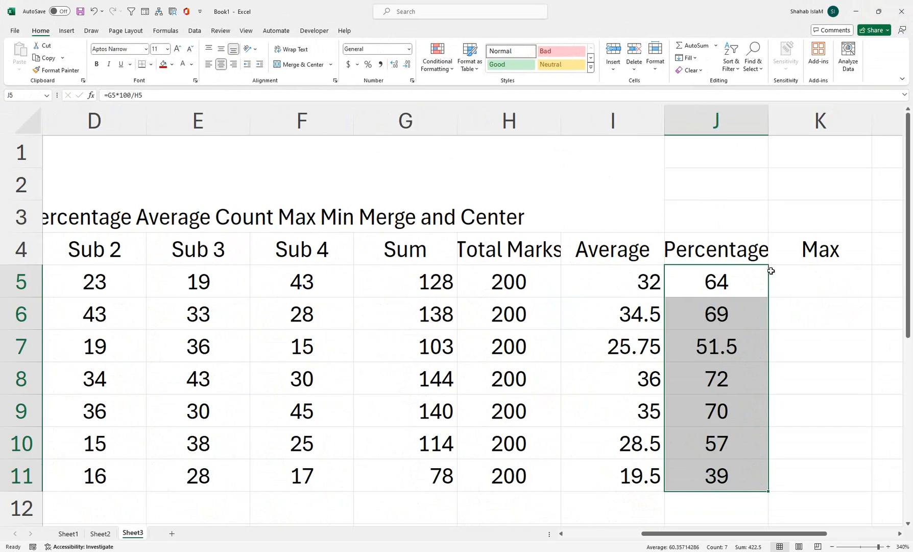
drag(769, 121, 786, 121)
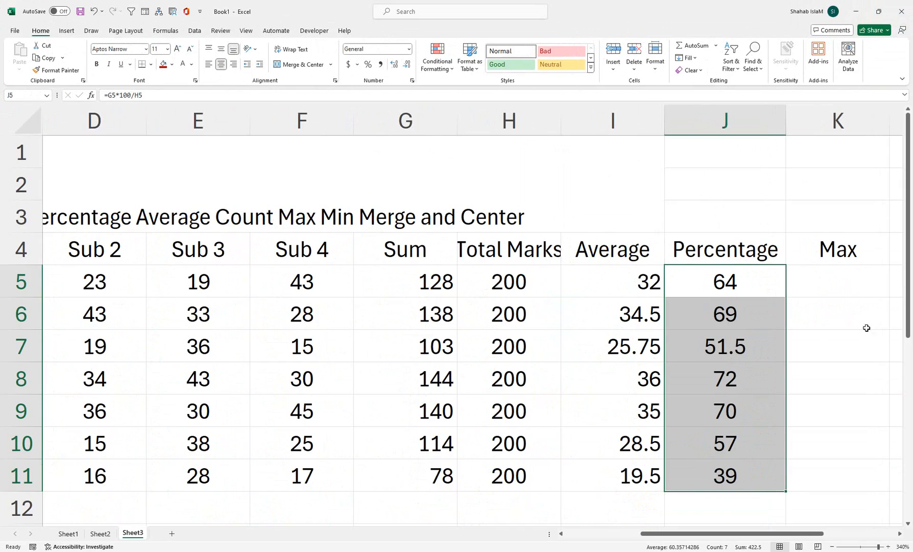
Enter =MAX(C5:G5) in K5 under the Max header
click(853, 285)
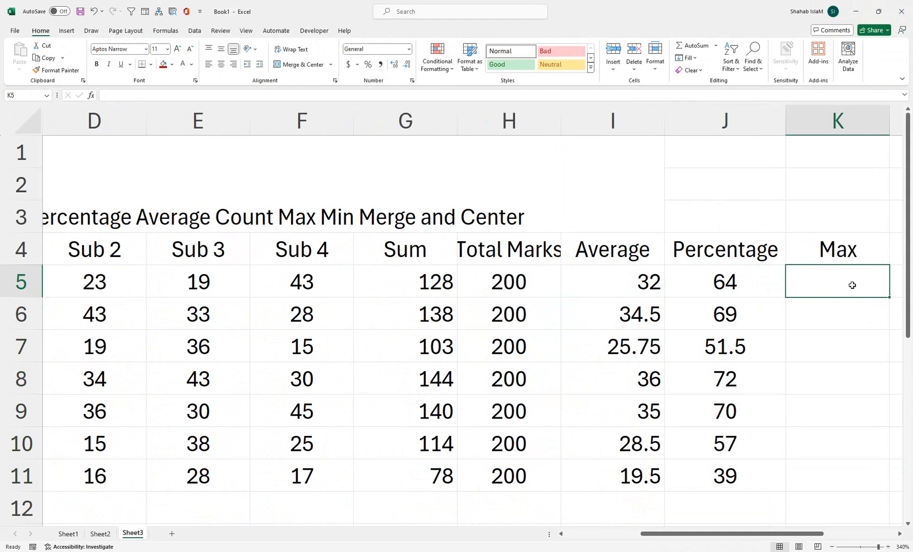
text(=max)
key(Tab)
drag(434, 282, 174, 277)
key(Return)
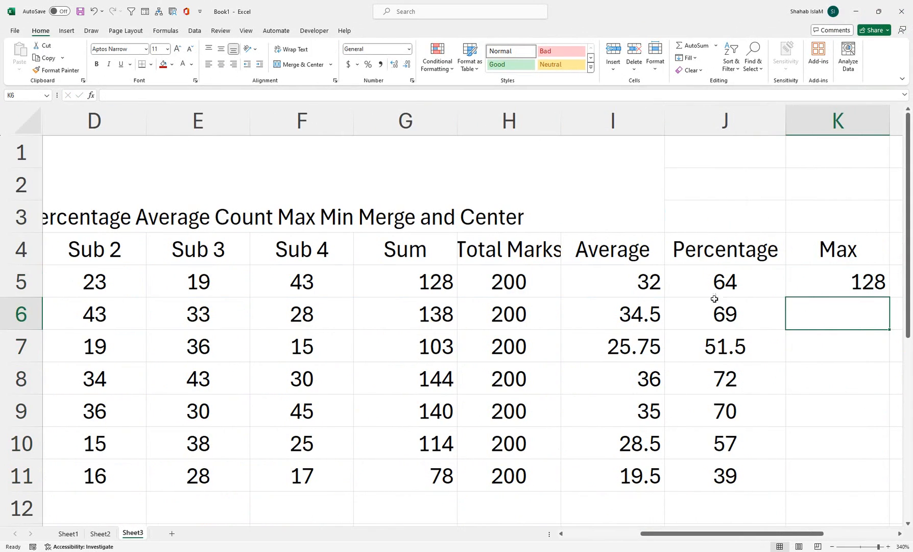
Edit the MAX formula in K5 so its range is C5:F5
double_click(828, 283)
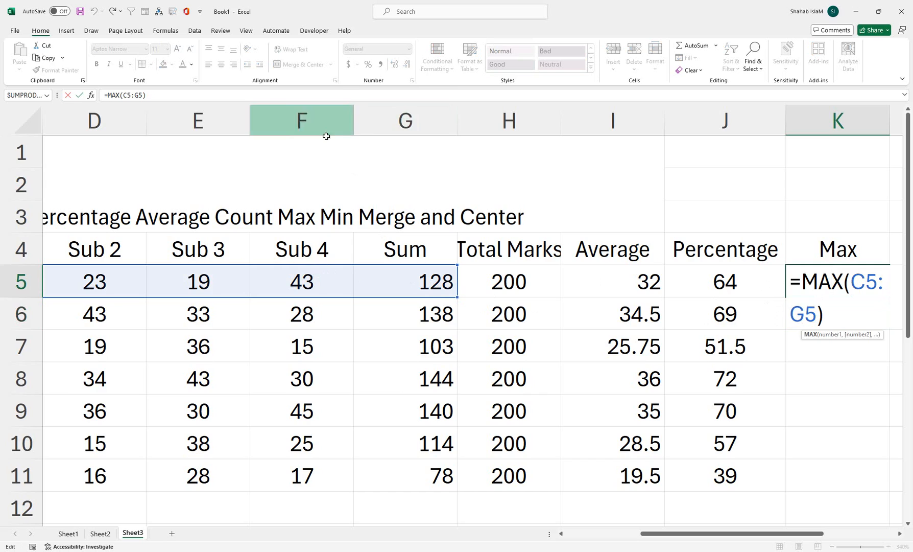
drag(789, 316, 798, 316)
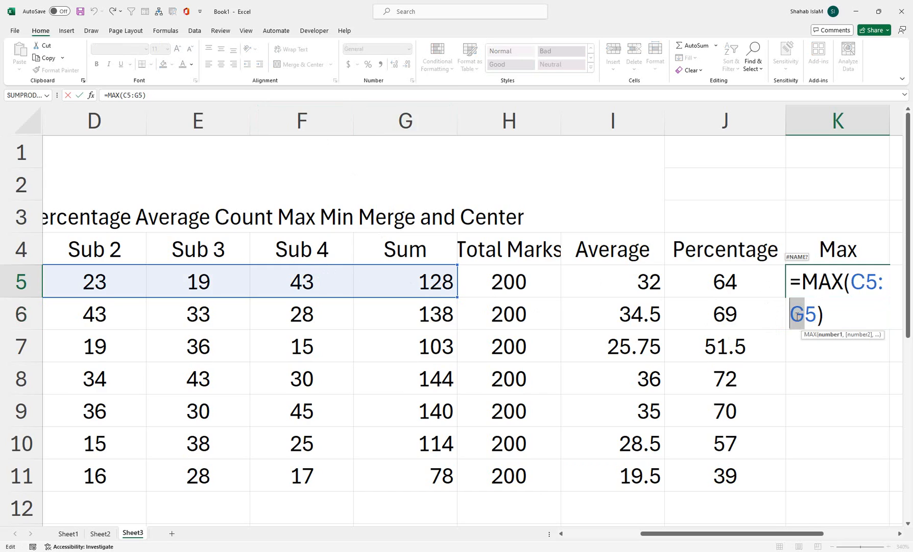
text(f)
key(Return)
Fill the MAX formula from K5 down to K11 and center the values
click(839, 284)
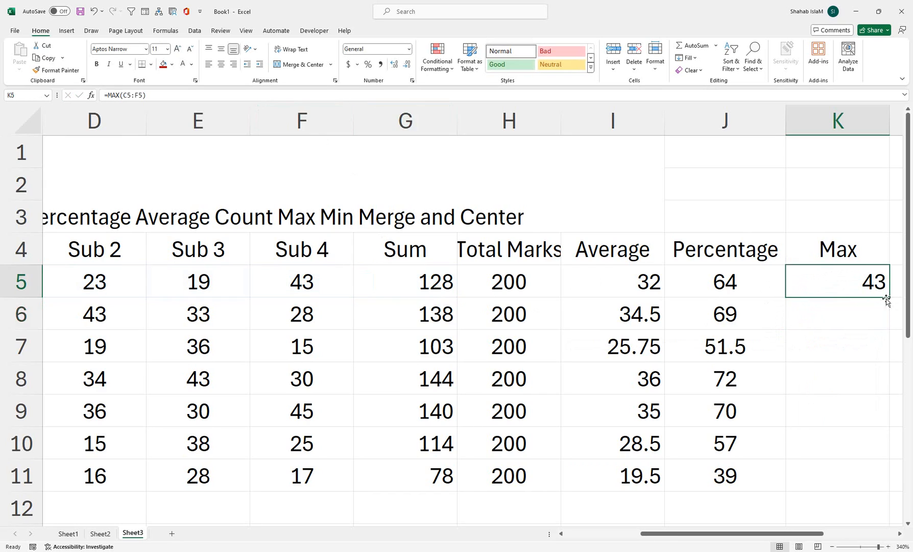
drag(889, 297, 869, 477)
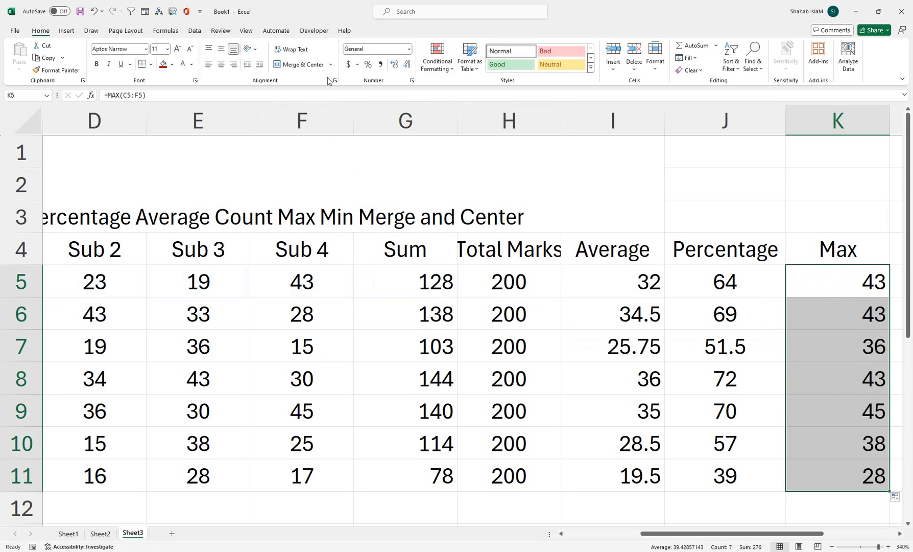
click(222, 65)
Enter =MIN(C5:F5) in L5 under the Min header
drag(863, 280, 894, 286)
click(773, 274)
text(=min)
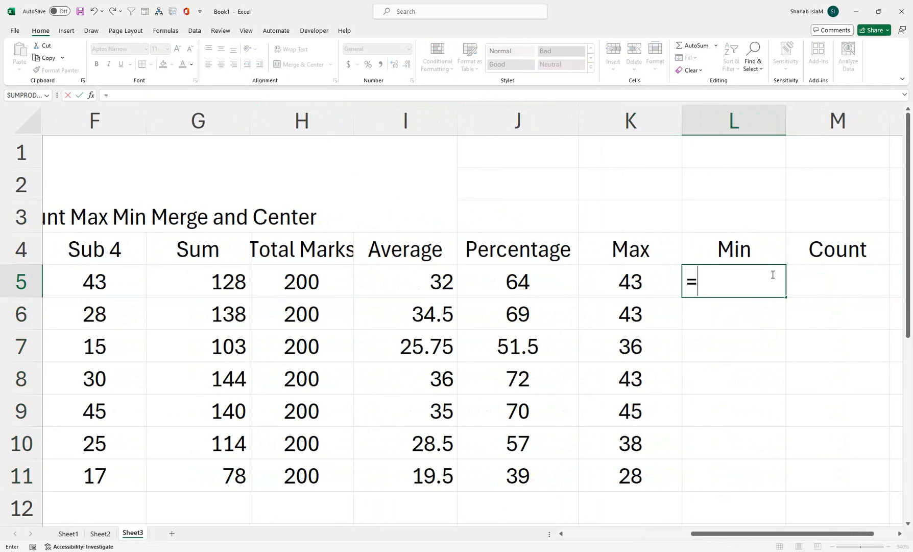
key(Tab)
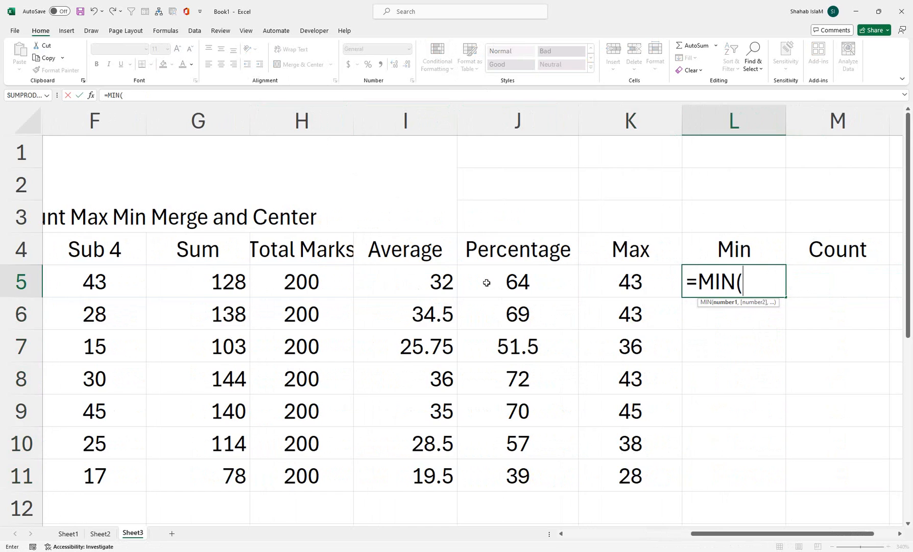
click(325, 277)
drag(143, 278, 255, 270)
key(Return)
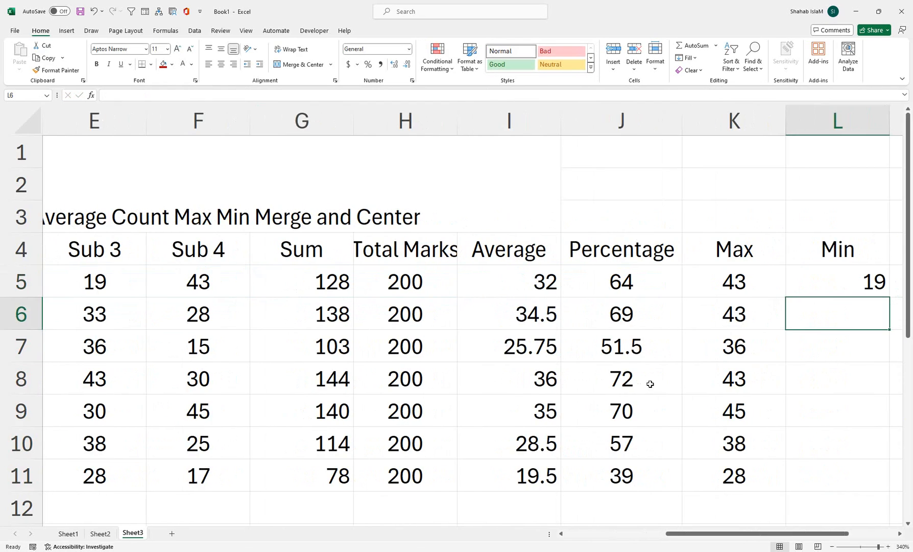
Fill the MIN formula from L5 down to L11 and center the values
click(843, 281)
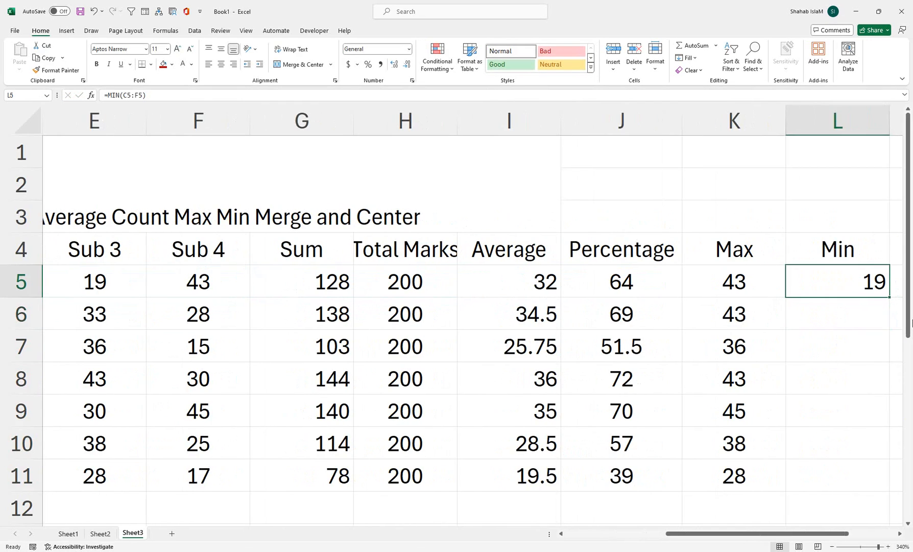
double_click(895, 298)
click(221, 65)
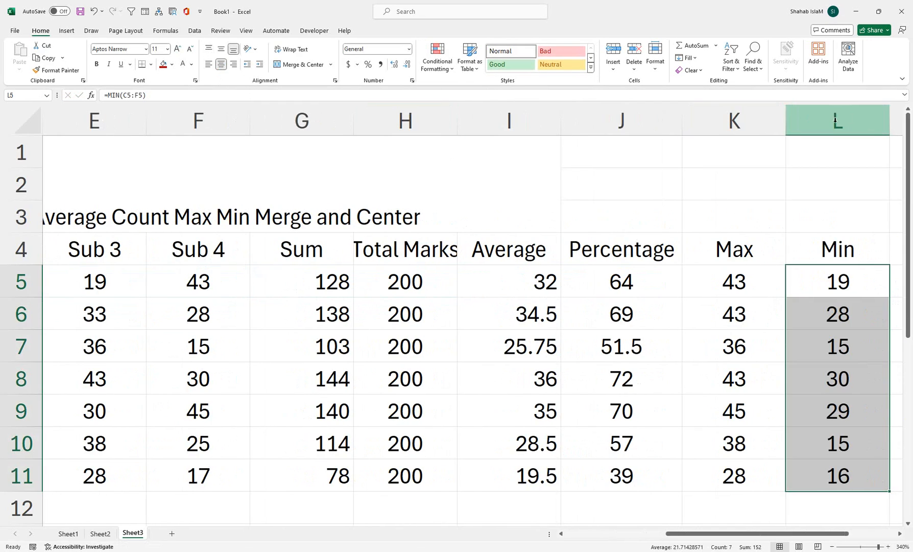
Narrow the Max and Min columns, K and L
drag(785, 115, 765, 116)
click(864, 115)
drag(864, 115, 832, 115)
Enter =COUNT(C5:F5) in M5 under the Count header
drag(886, 297, 678, 272)
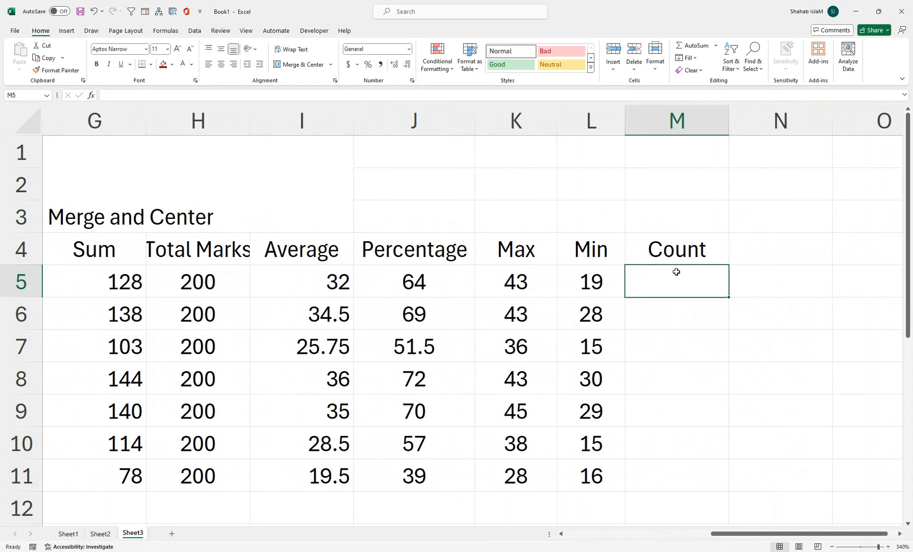
text(=COUNT()
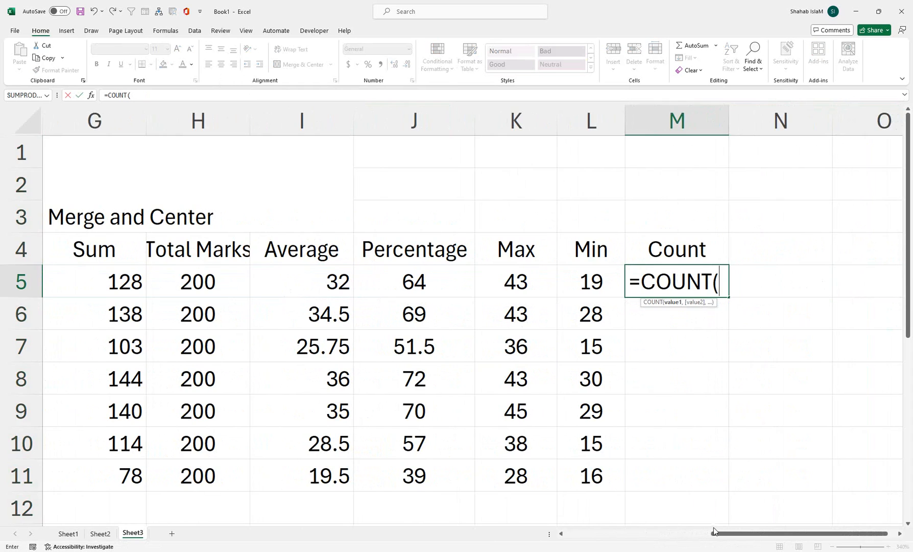
drag(714, 532, 565, 533)
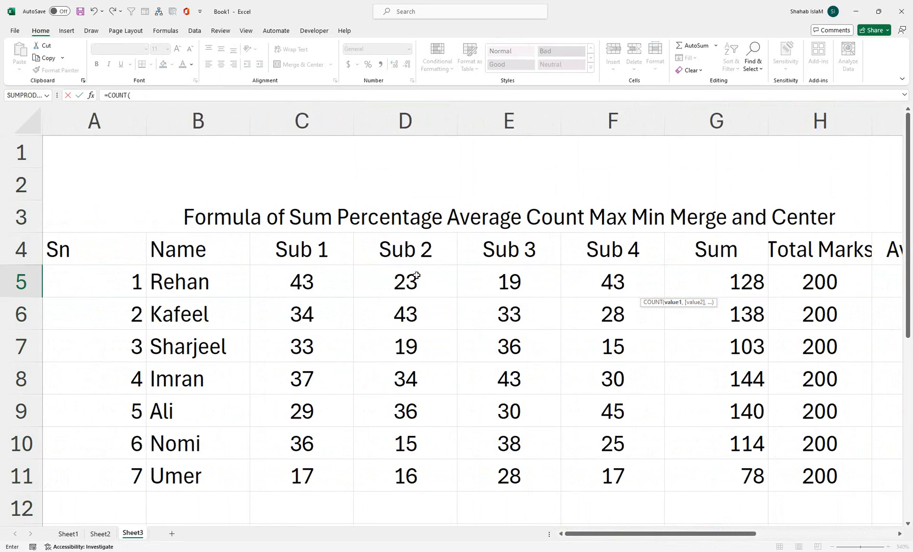
drag(643, 283, 315, 273)
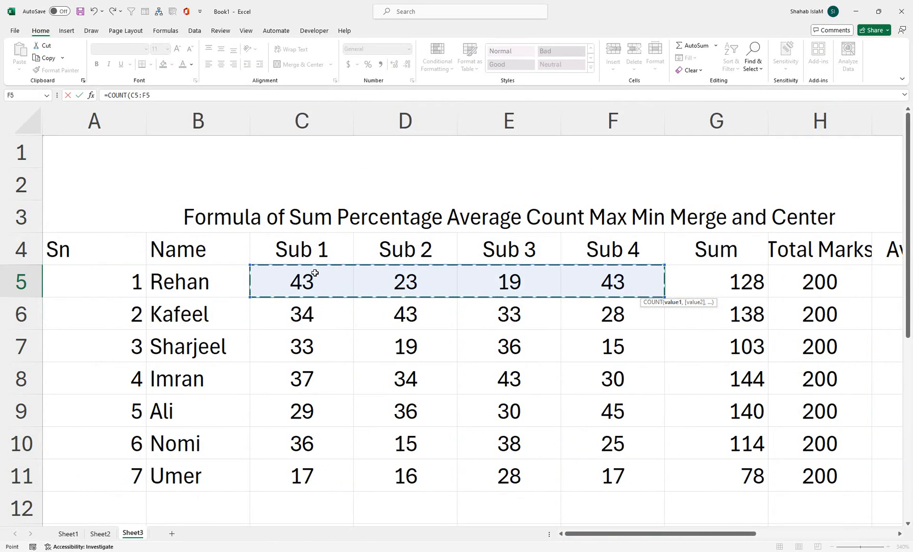
key(Return)
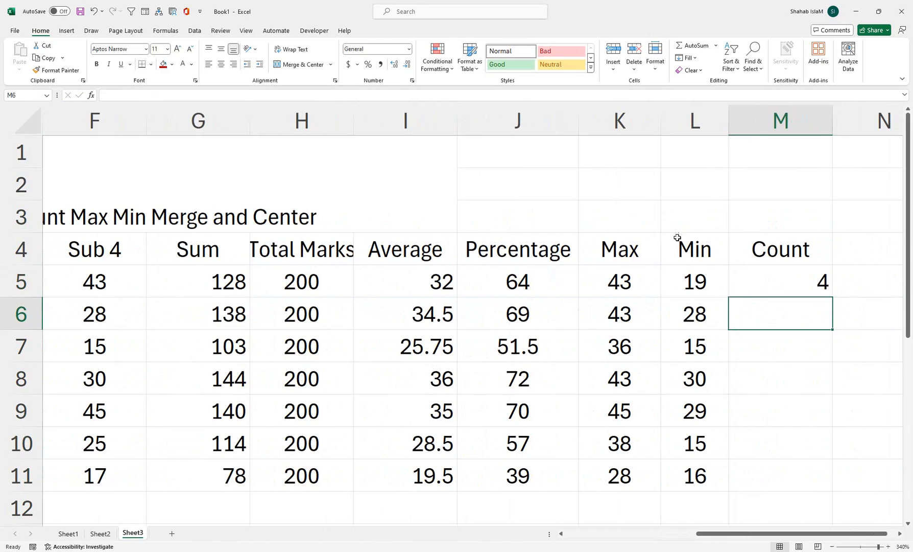
Fill the COUNT formula from M5 down to M11 and center the values
click(801, 283)
drag(832, 297, 834, 493)
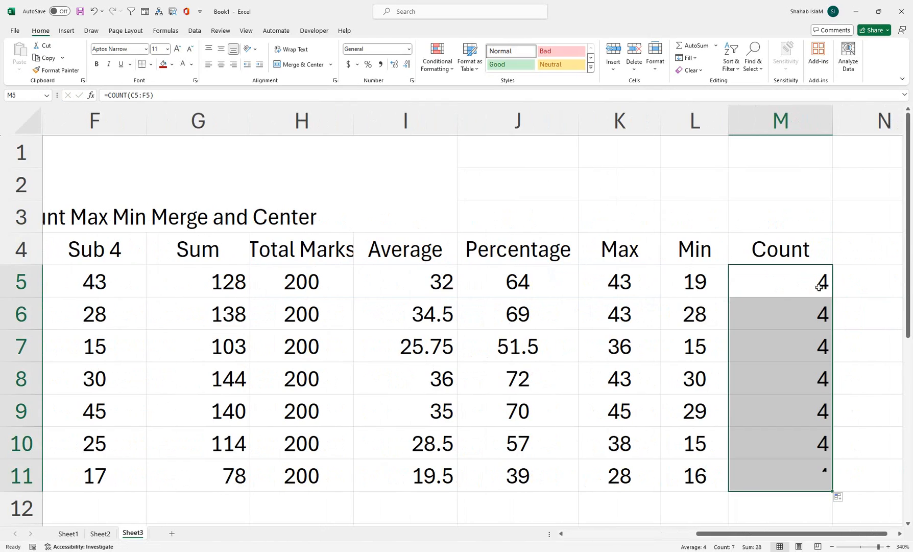
click(221, 64)
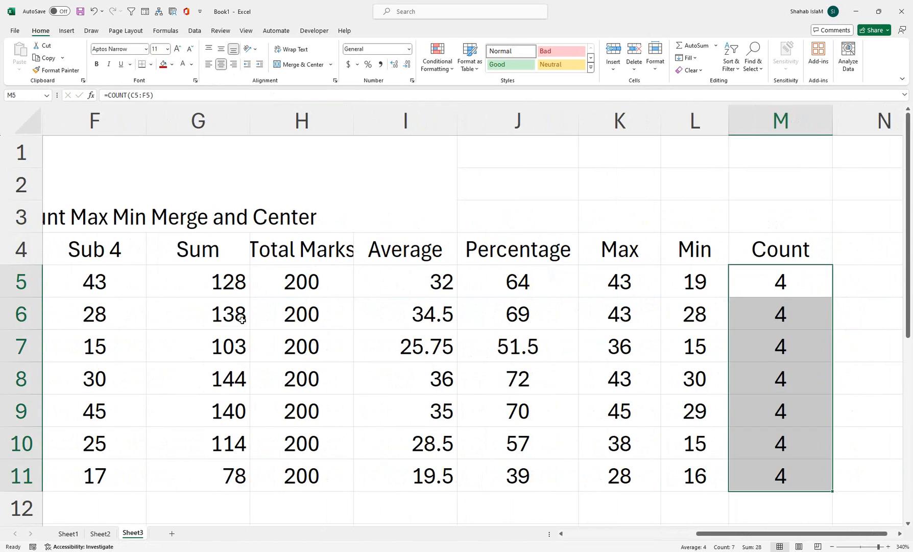
Replace the Sub 4 mark in F5 with the text A and check the Count values in M5:M11
click(109, 289)
text(A)
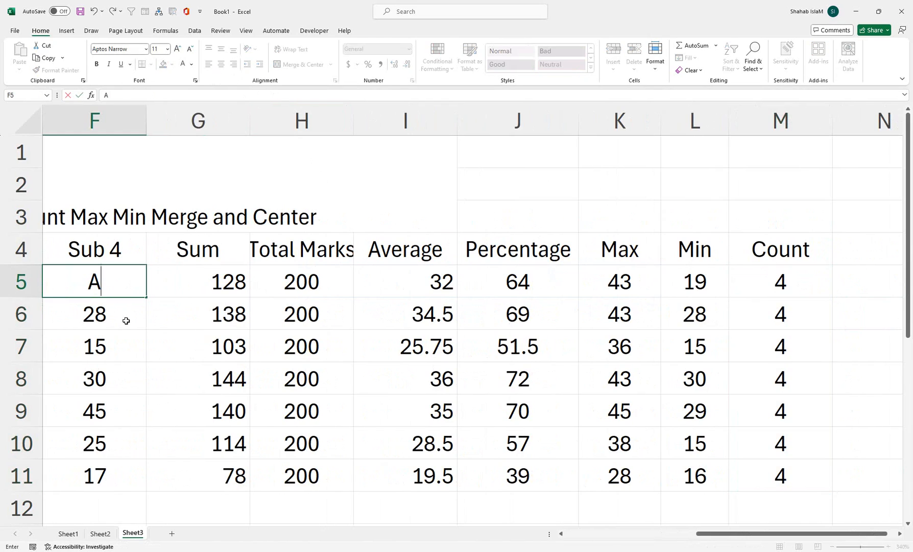
key(Return)
drag(776, 283, 762, 475)
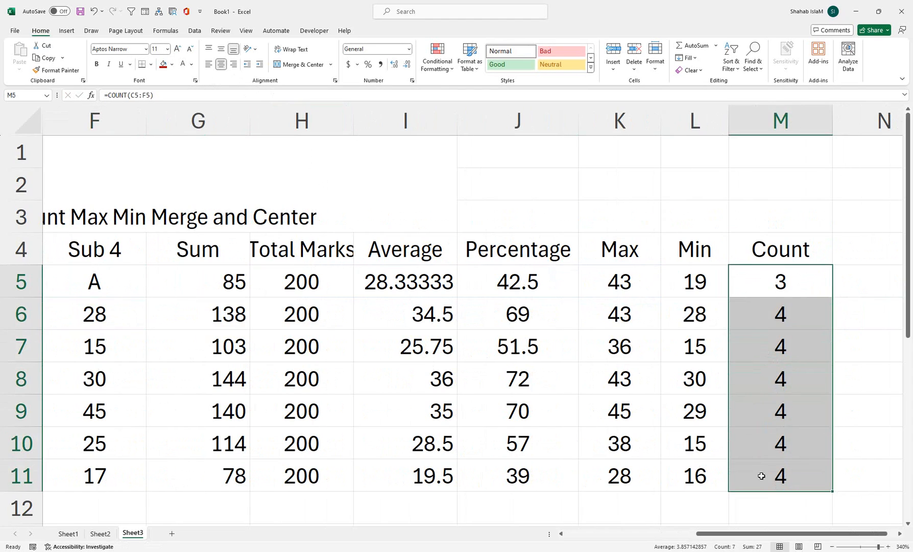
Undo the text entry in F5
drag(114, 299, 76, 347)
click(627, 279)
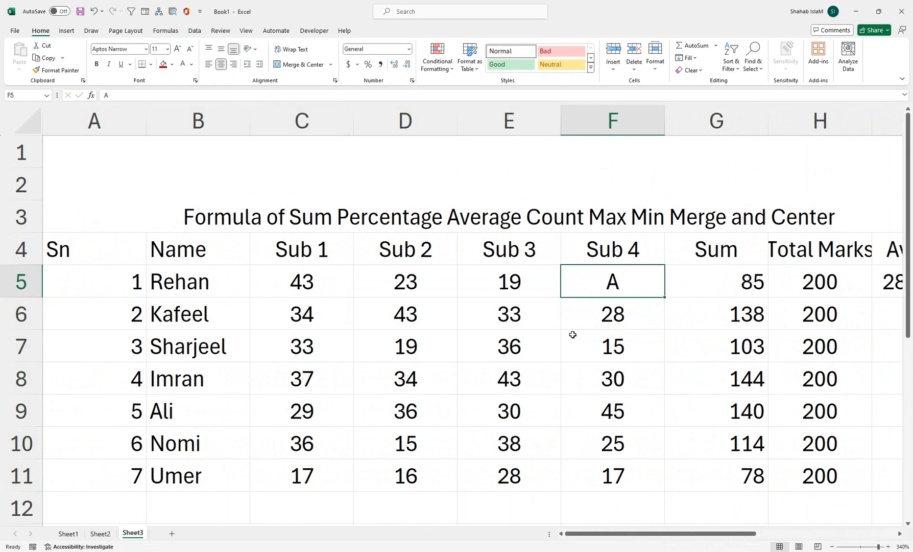
key(ctrl+z)
click(760, 309)
drag(726, 279, 780, 466)
drag(542, 274, 487, 265)
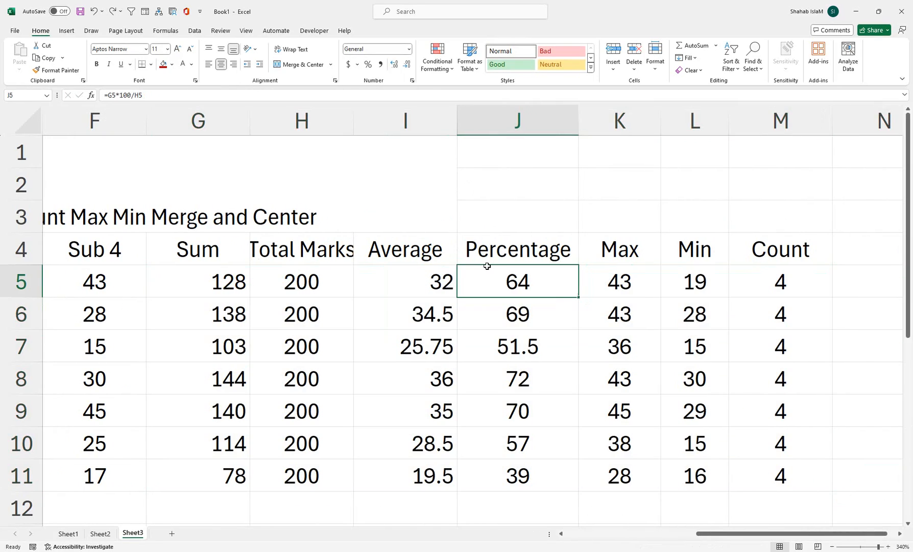
Insert a line break after "Formula of Sum" in the merged title cell A1
key(ctrl+Home)
double_click(337, 215)
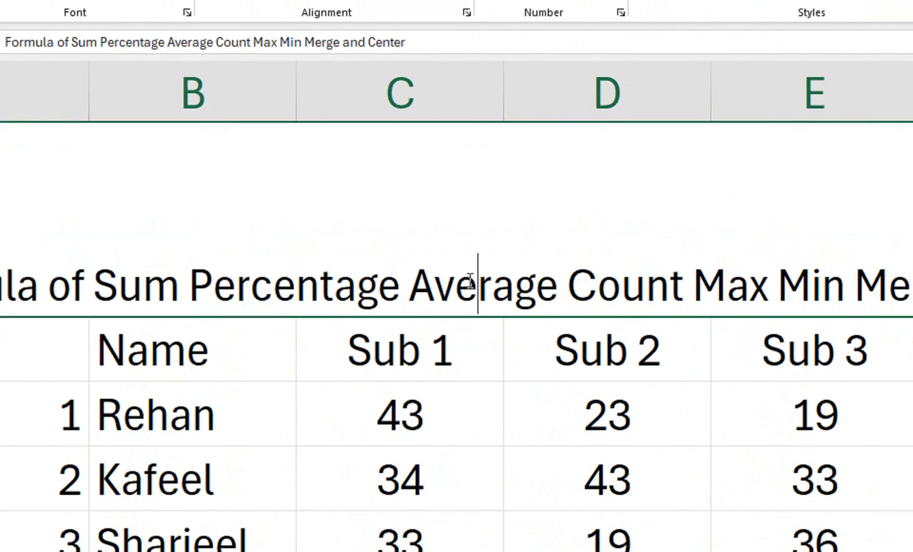
click(183, 291)
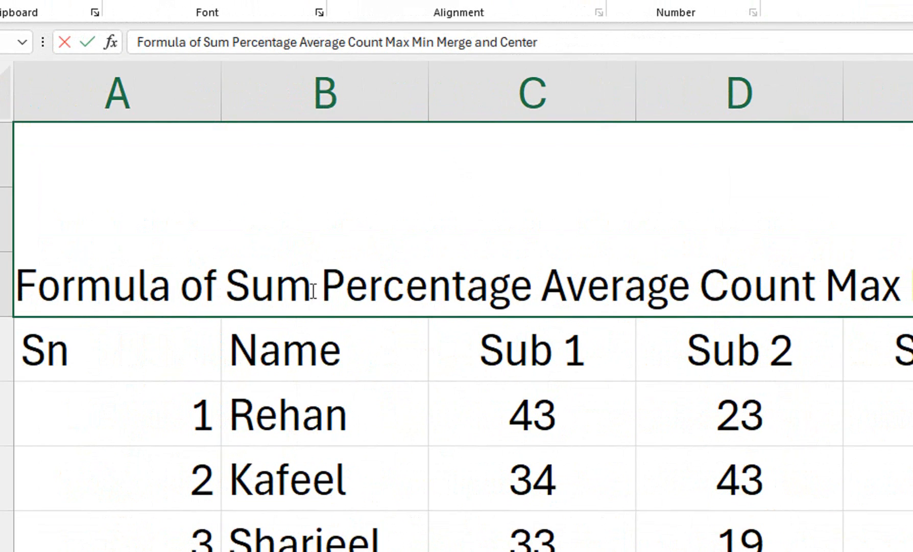
key(alt+Return)
click(349, 478)
click(475, 216)
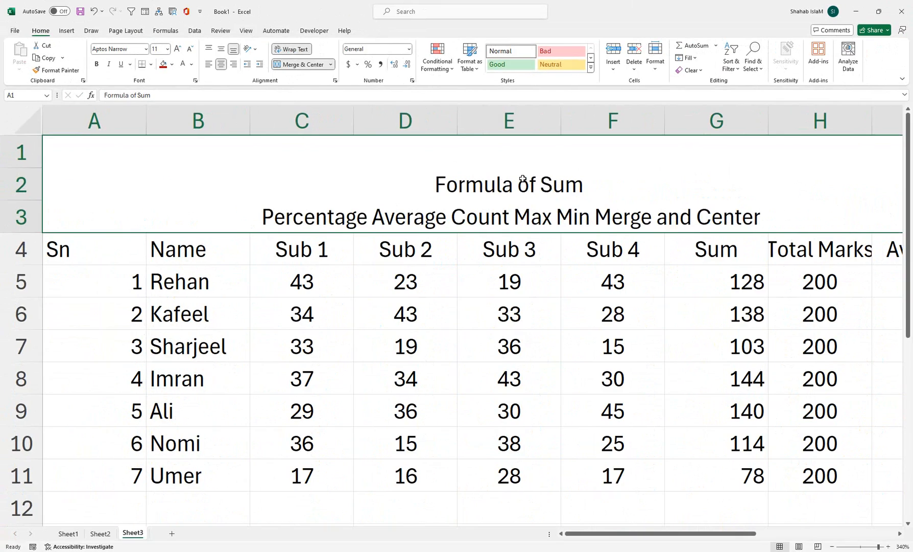
Make the title's first line, "Formula of Sum", bold and enlarge its font to size 22
double_click(735, 180)
drag(204, 174, 5, 182)
click(96, 64)
click(177, 49)
click(177, 49)
click(177, 48)
click(177, 49)
click(177, 49)
click(178, 48)
click(264, 334)
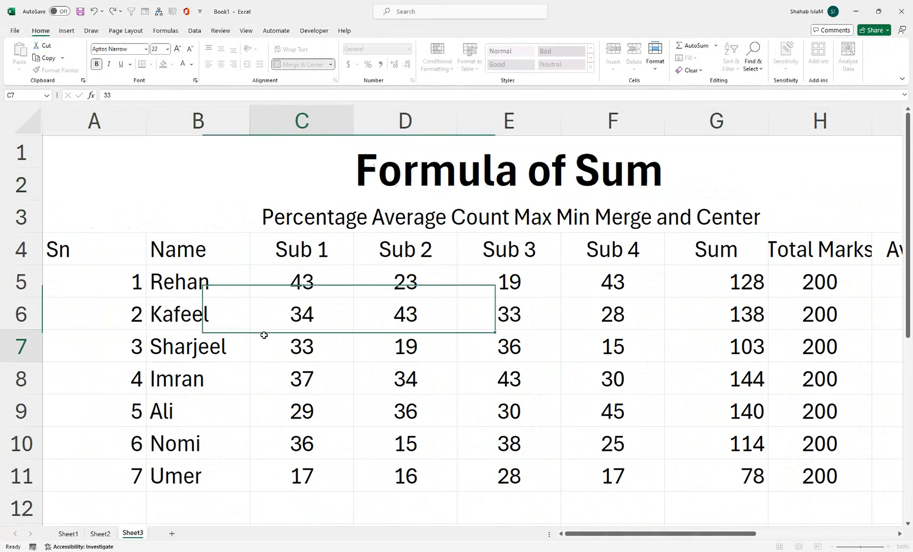
Increase the height of rows 1 to 3 and middle-align the merged title vertically
click(315, 209)
drag(16, 146, 17, 169)
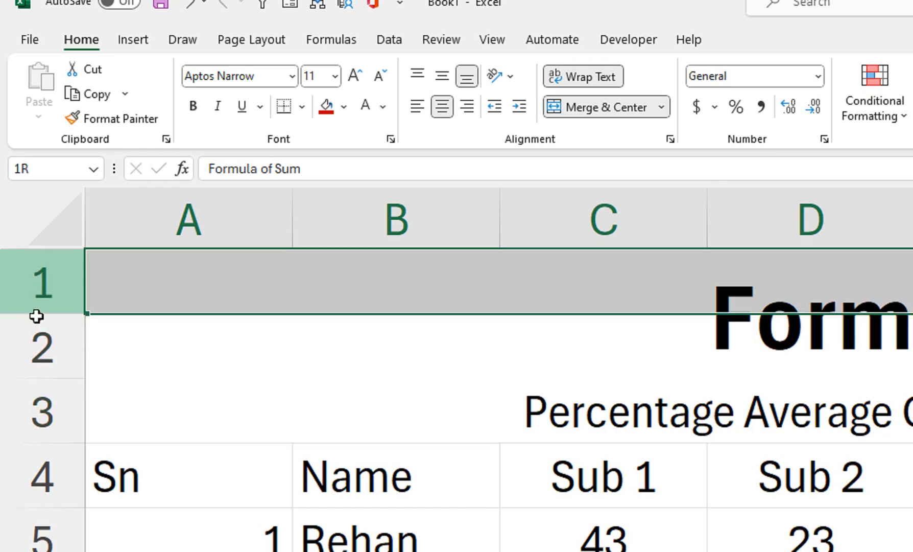
drag(35, 316, 62, 417)
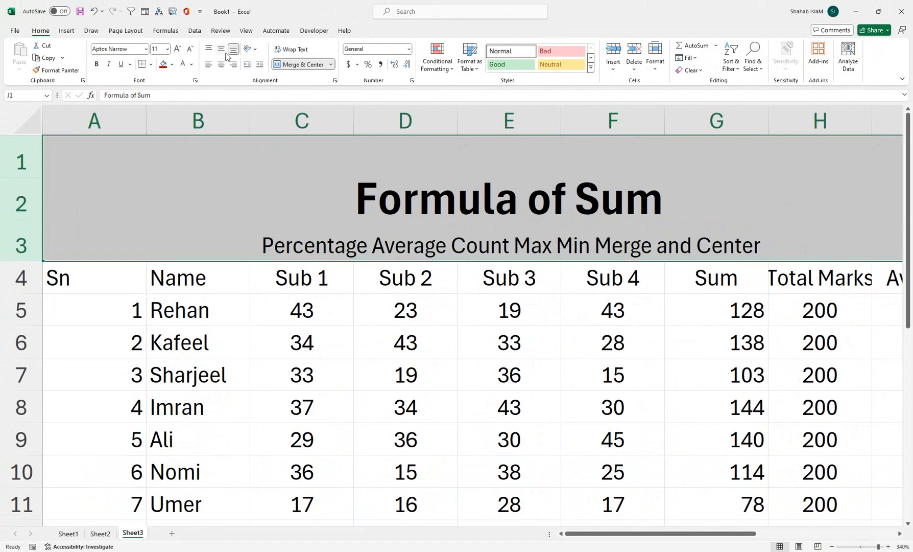
click(223, 52)
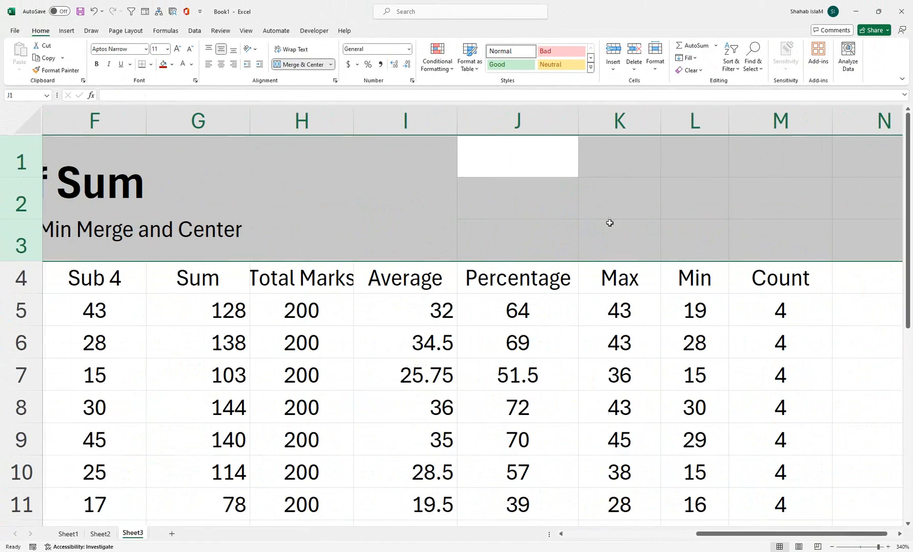
click(655, 237)
drag(702, 532, 562, 533)
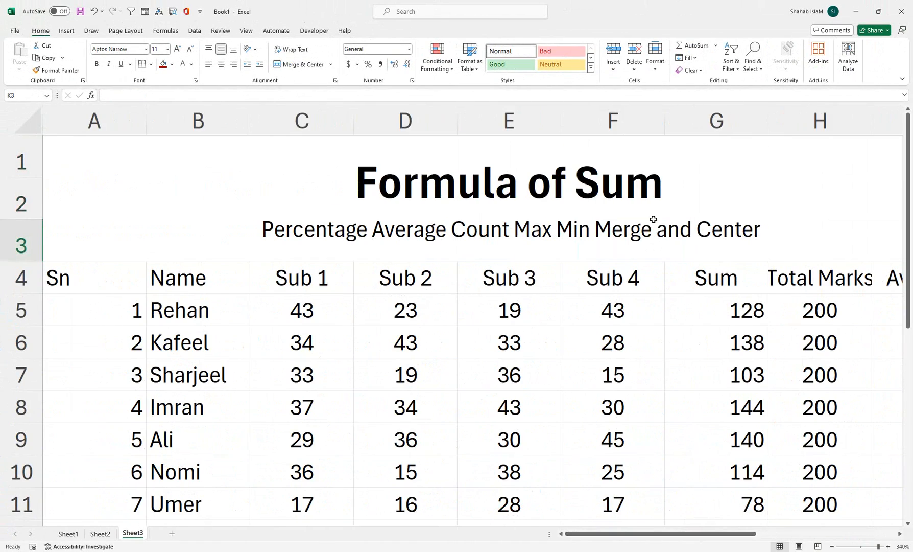
Make the title's second line, "Percentage Average Count Max Min Merge and Center", bold and set its font size to 18
double_click(654, 212)
drag(559, 228, 45, 230)
click(97, 64)
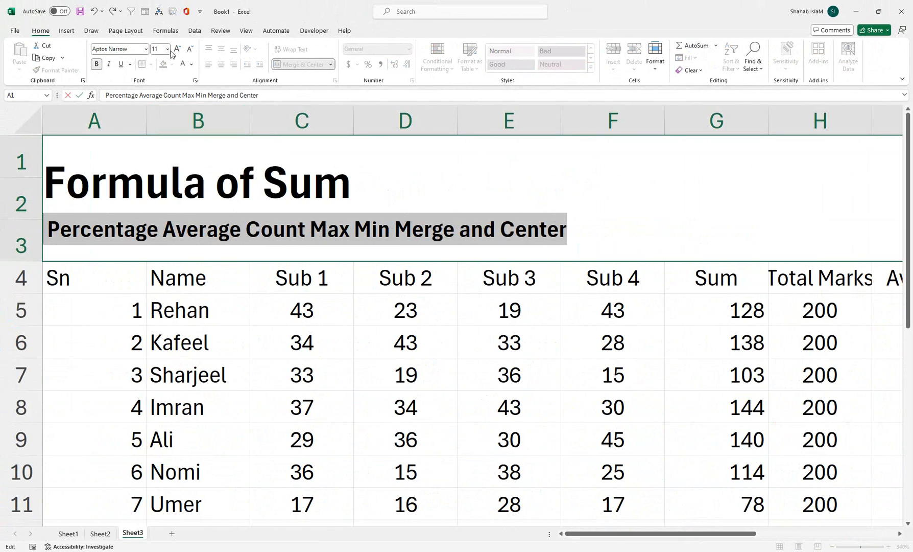
click(176, 49)
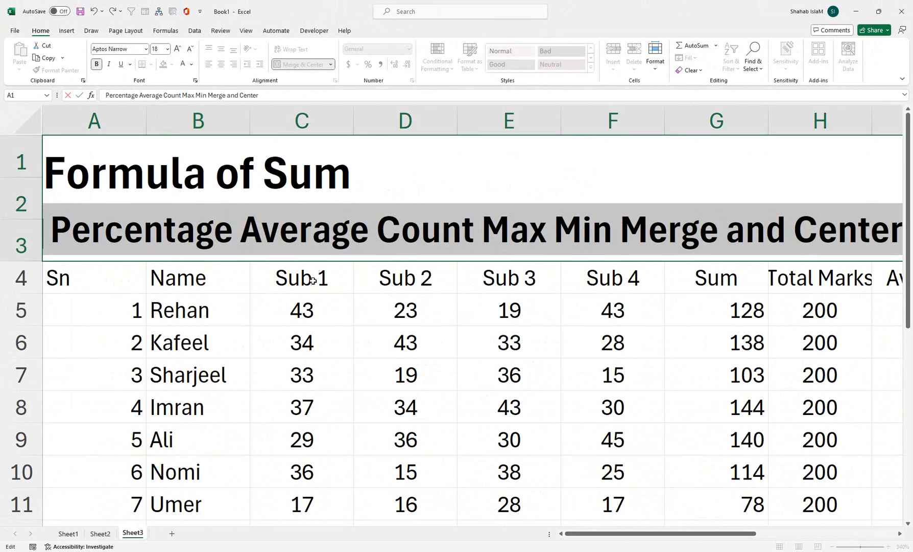
click(313, 333)
click(321, 195)
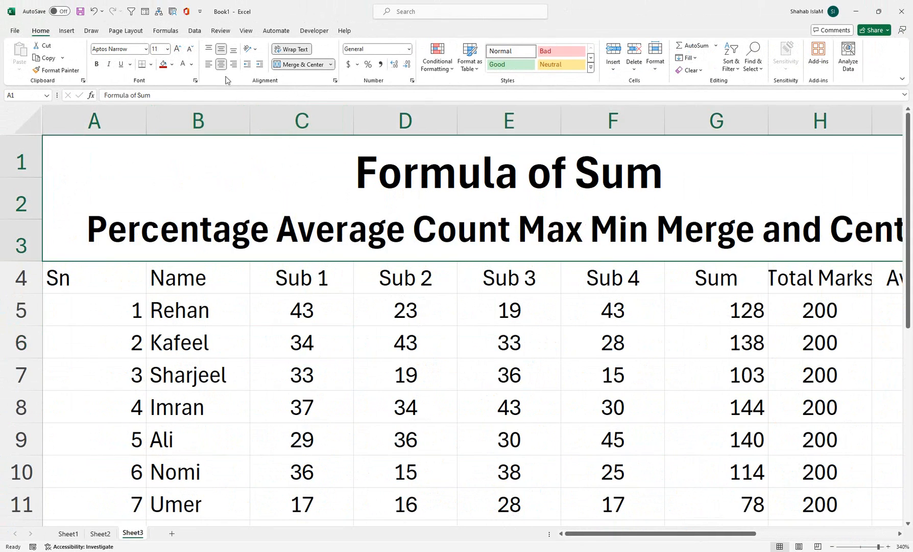
Keep the merged title cell A1 centered horizontally and fill it with yellow
click(208, 65)
click(222, 65)
click(172, 65)
click(182, 172)
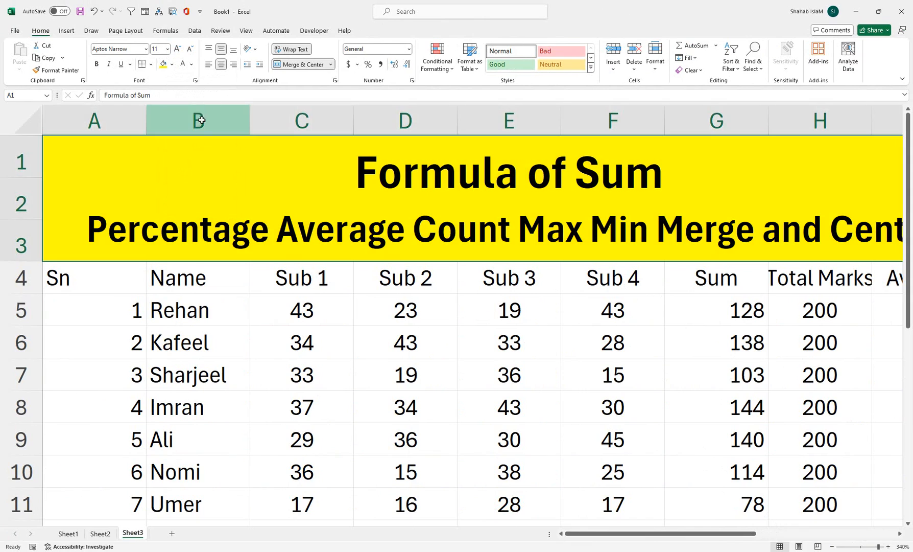
Fill the header row A4:M4 with dark red and center its labels
drag(135, 272, 673, 280)
click(173, 65)
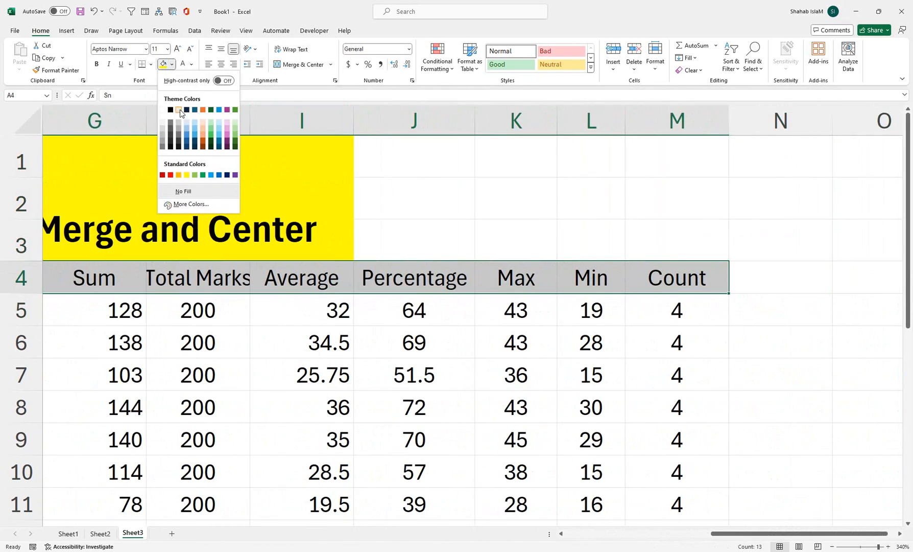
click(162, 176)
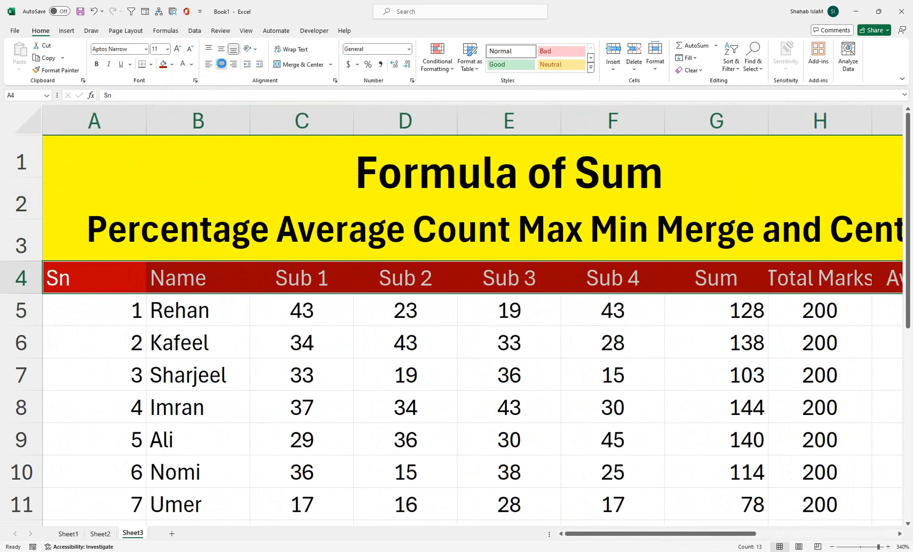
click(220, 64)
Fill the serial number and name cells A5:B11 with light green
drag(88, 320, 169, 492)
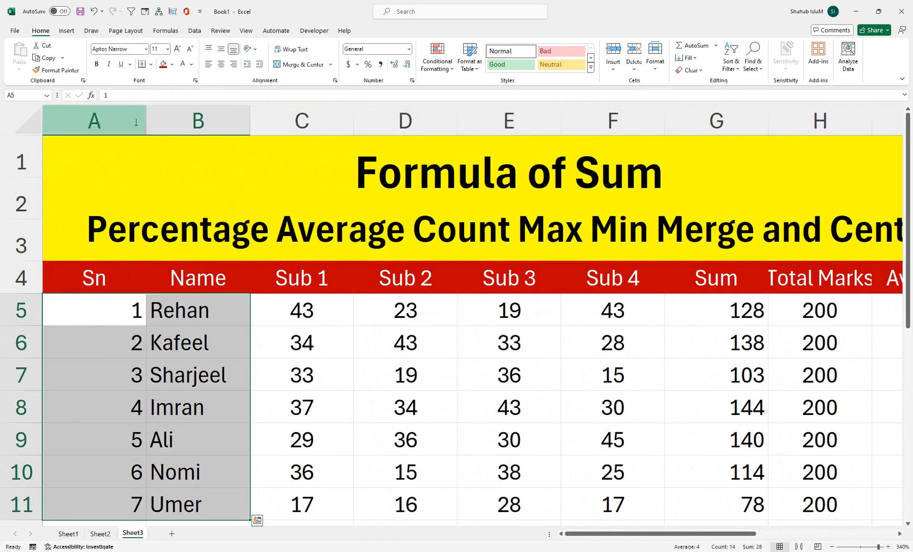
click(172, 64)
click(234, 124)
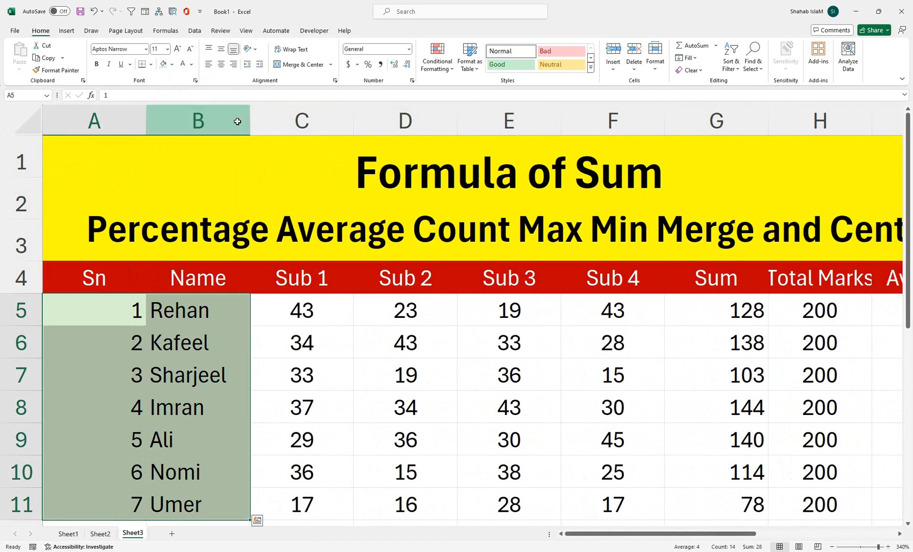
Apply the 3 Stars icon set as conditional formatting to the subject marks in C5:F11
drag(271, 302, 660, 492)
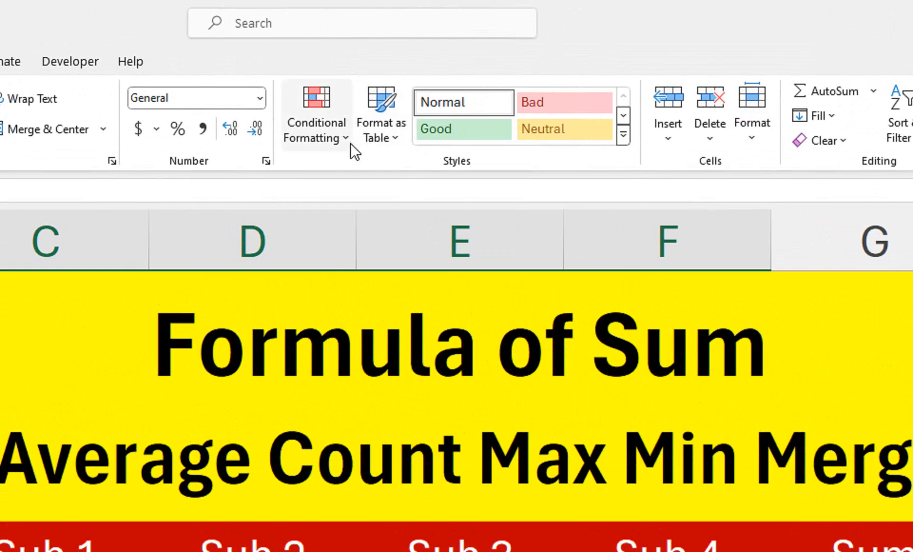
click(350, 143)
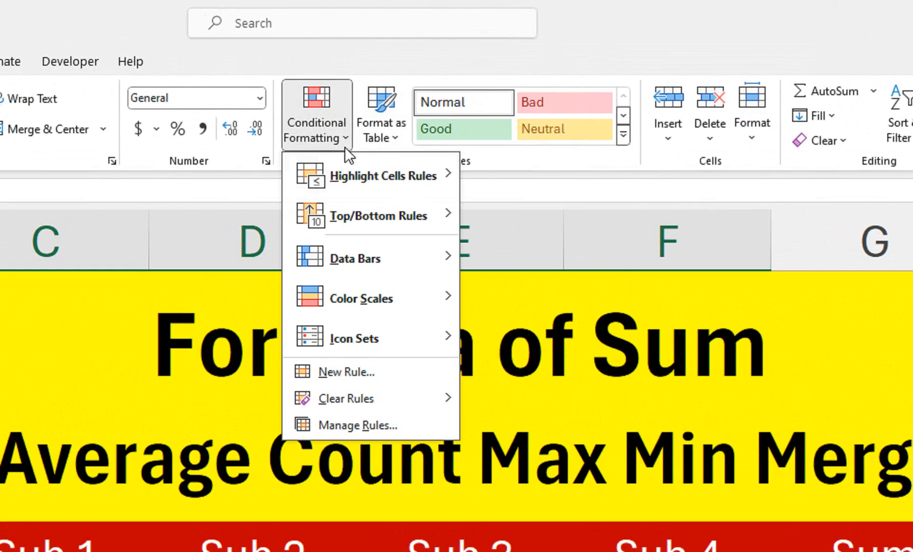
mouse_move(346, 165)
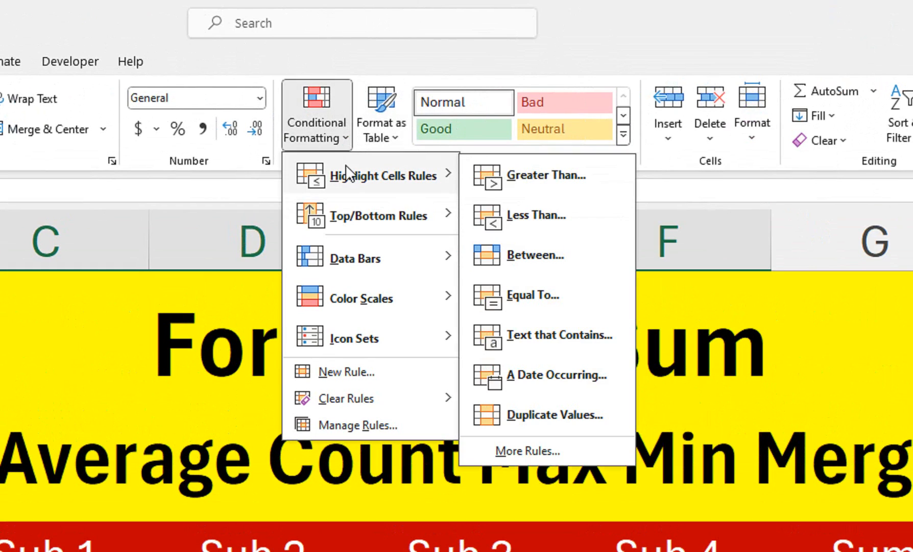
click(450, 265)
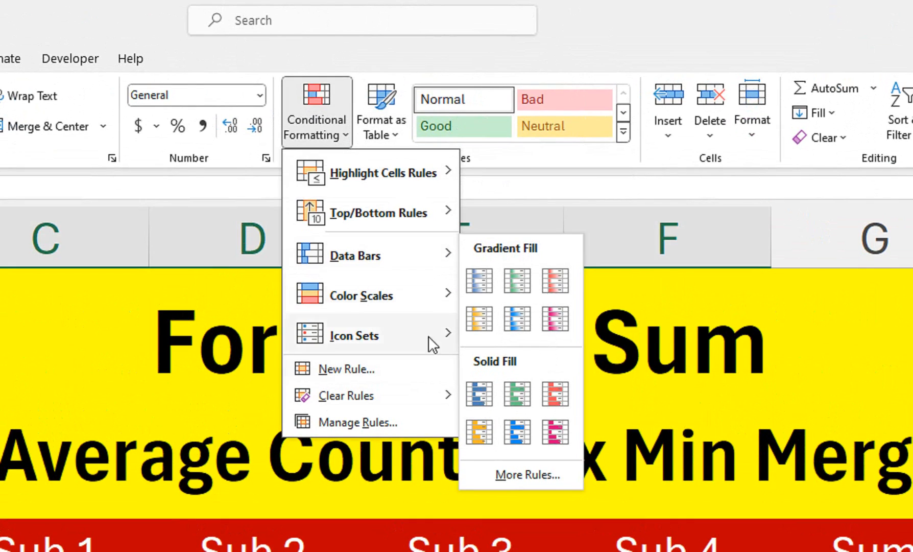
mouse_move(434, 353)
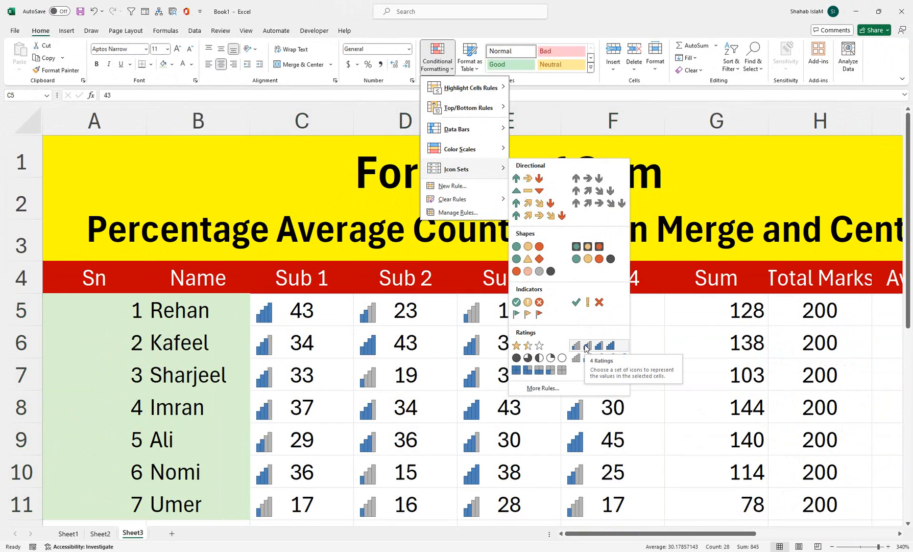
click(540, 349)
Narrow the subject columns C to F to equal widths and narrow the Sum column G
drag(328, 118, 547, 117)
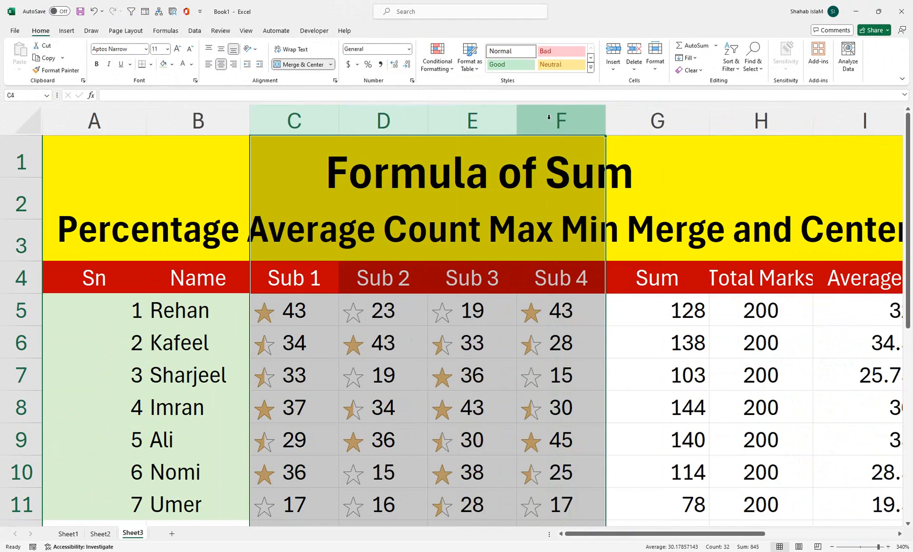
drag(709, 117, 686, 118)
click(643, 342)
Select the Sum values in G5:G11 for formatting
drag(646, 308, 664, 508)
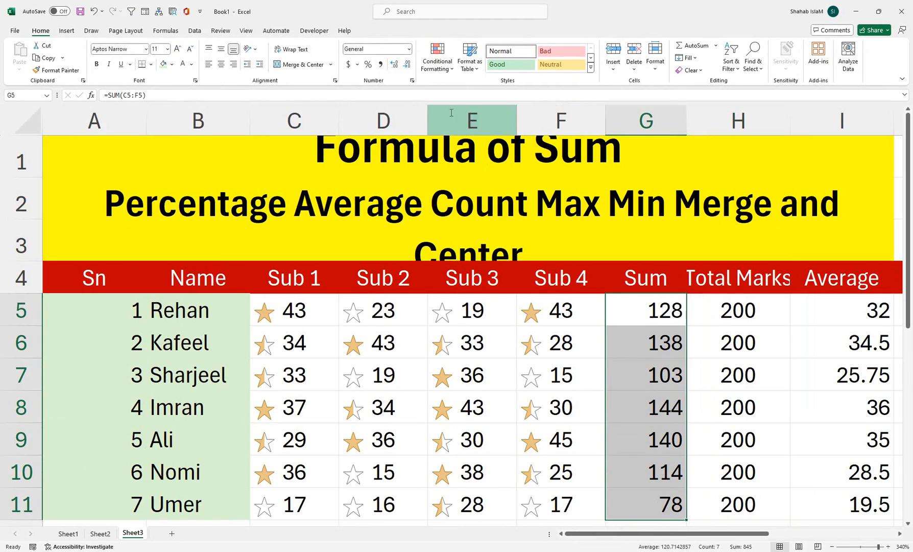
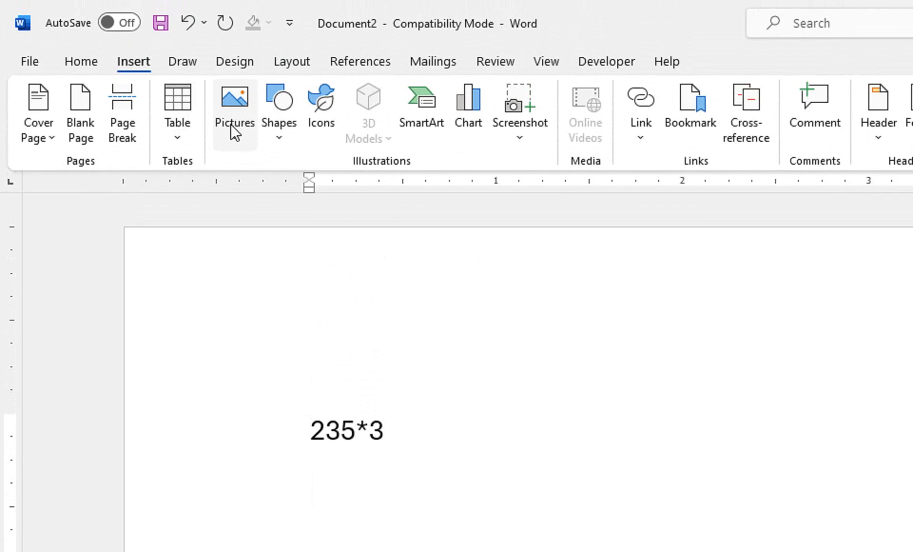
Insert a three-column, one-row table below 235*3 and enter 235 and 3 in its first two cells
click(161, 125)
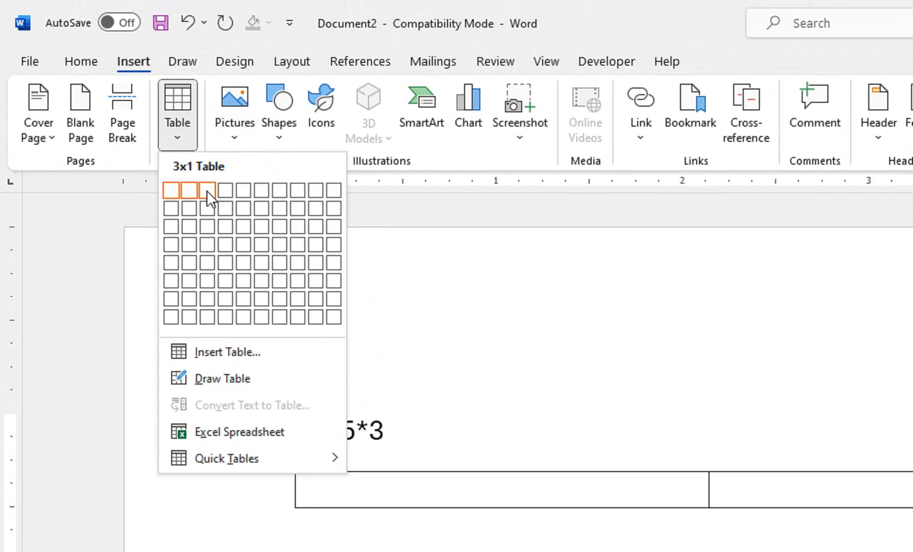
click(207, 190)
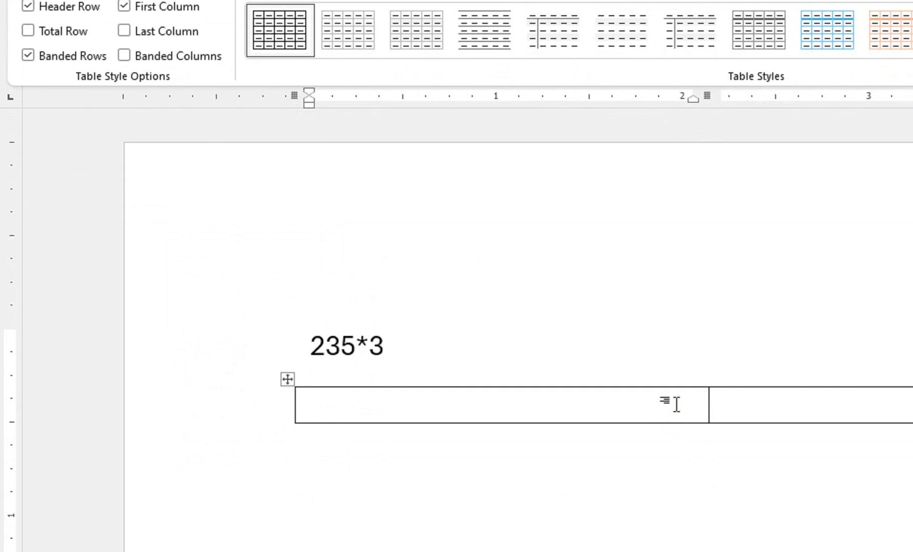
text(235)
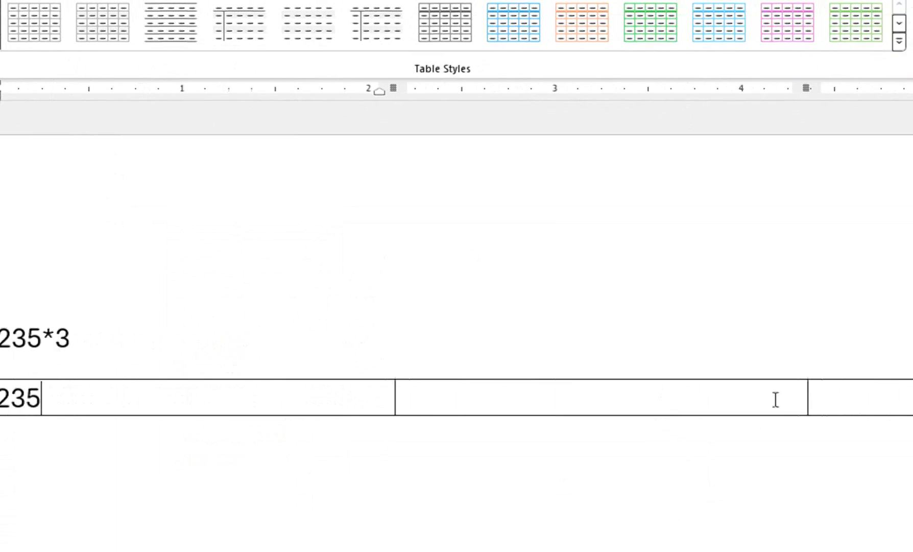
click(566, 395)
text(3)
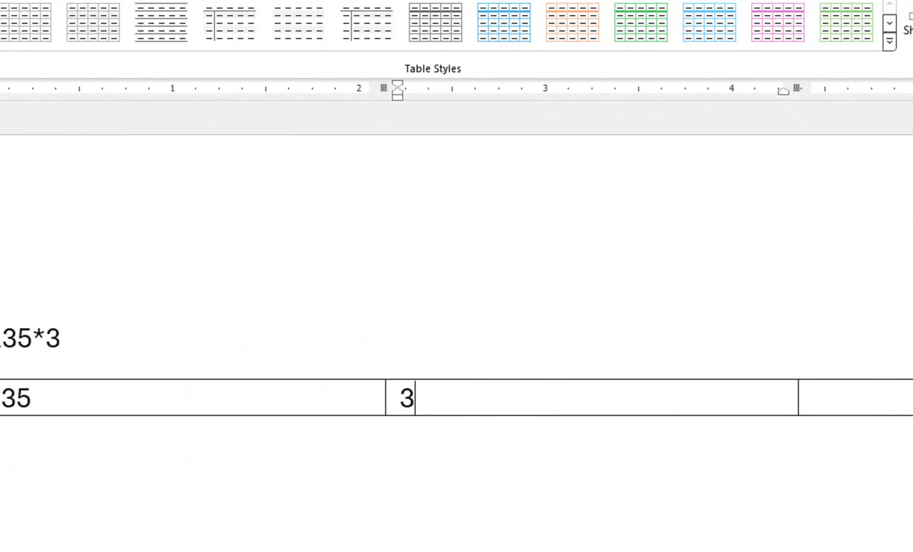
click(856, 398)
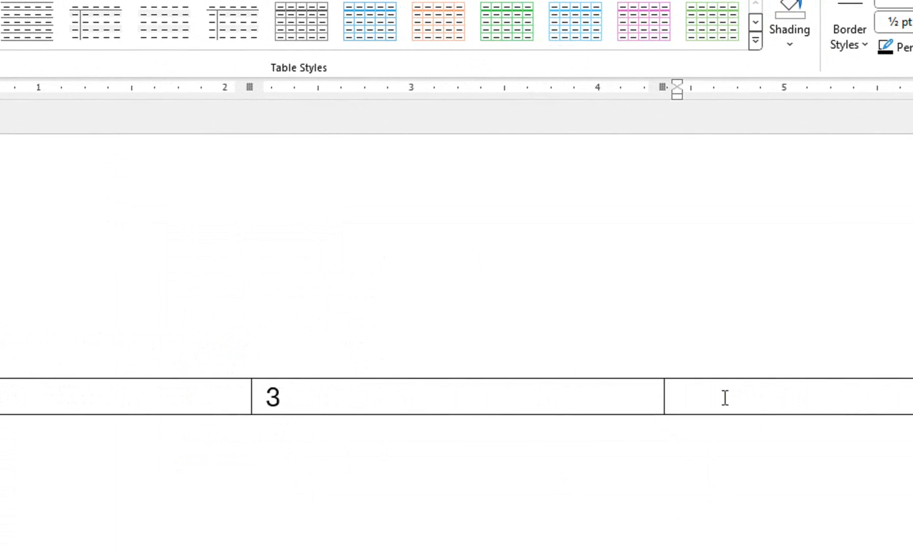
Open the Formula dialog for the table's empty third cell
click(289, 62)
click(832, 123)
drag(161, 363, 174, 488)
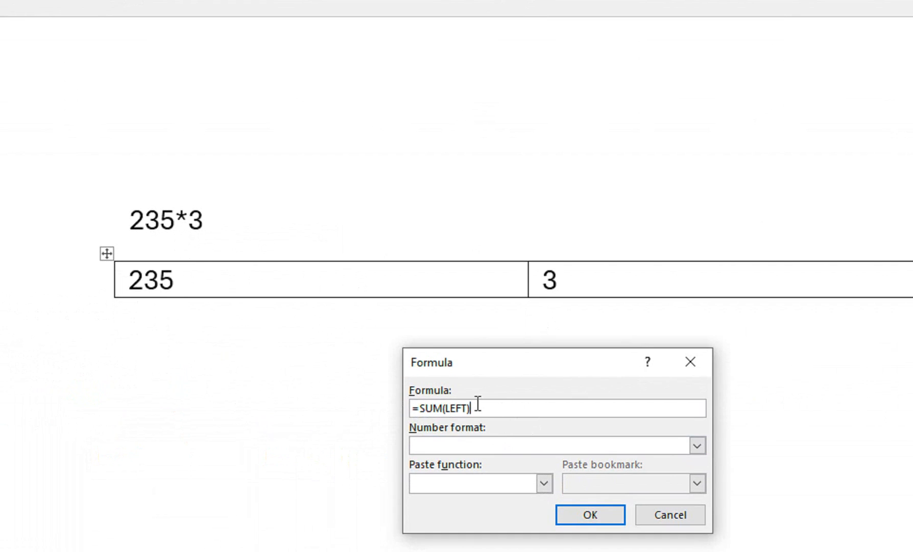
drag(476, 406, 415, 406)
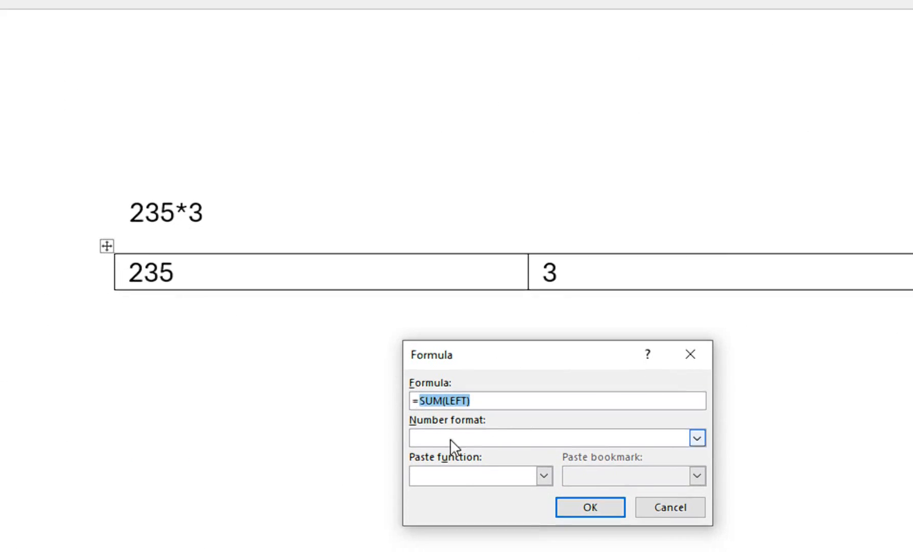
click(544, 423)
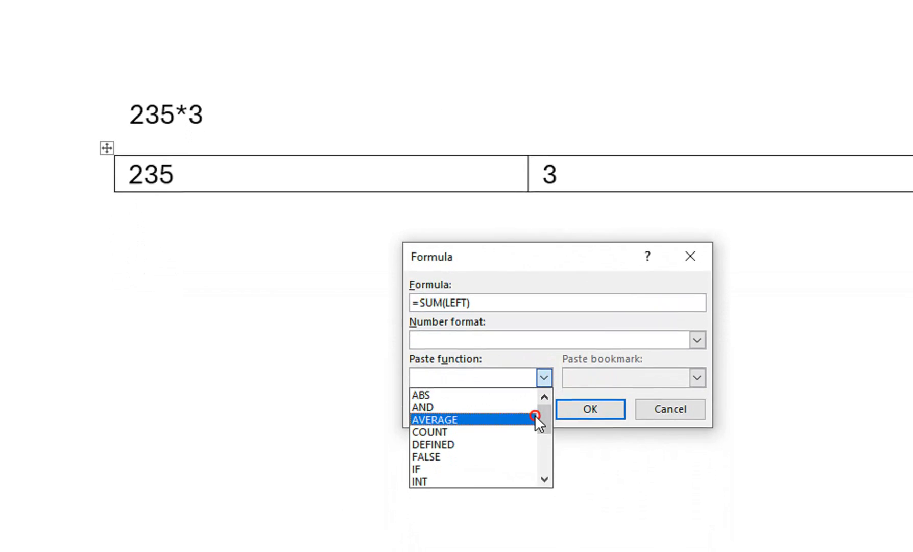
click(534, 434)
click(544, 368)
drag(540, 398, 544, 428)
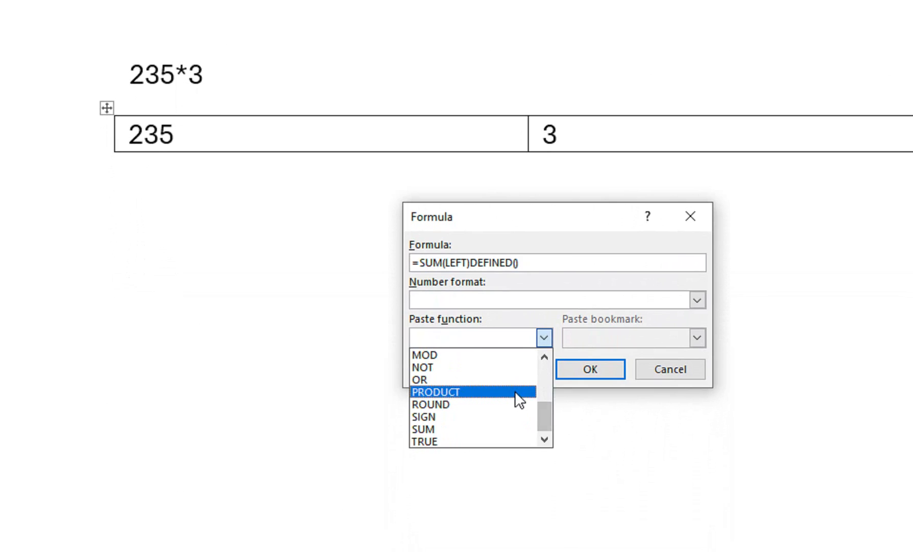
click(516, 405)
Replace the formula text with =PRODUCT(LEFT) and insert it in the third table cell
drag(573, 262, 418, 246)
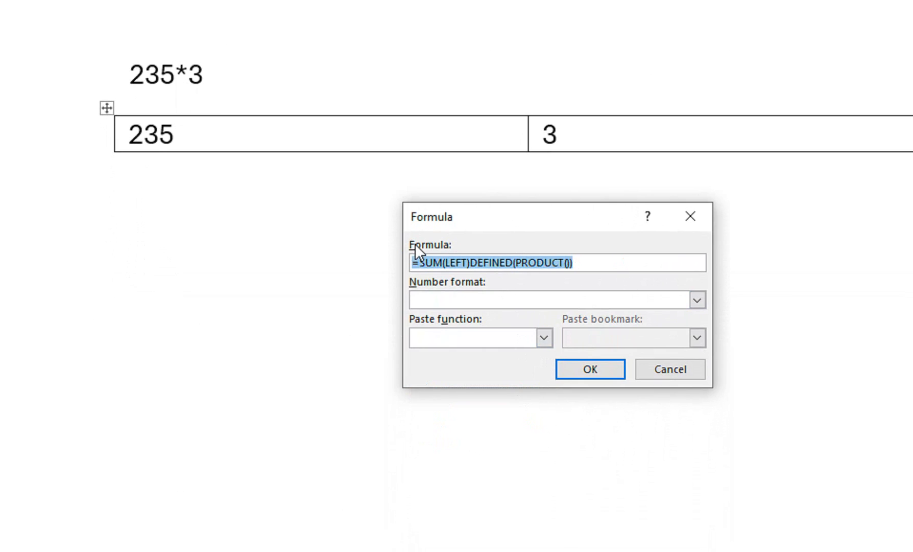
key(BackSpace)
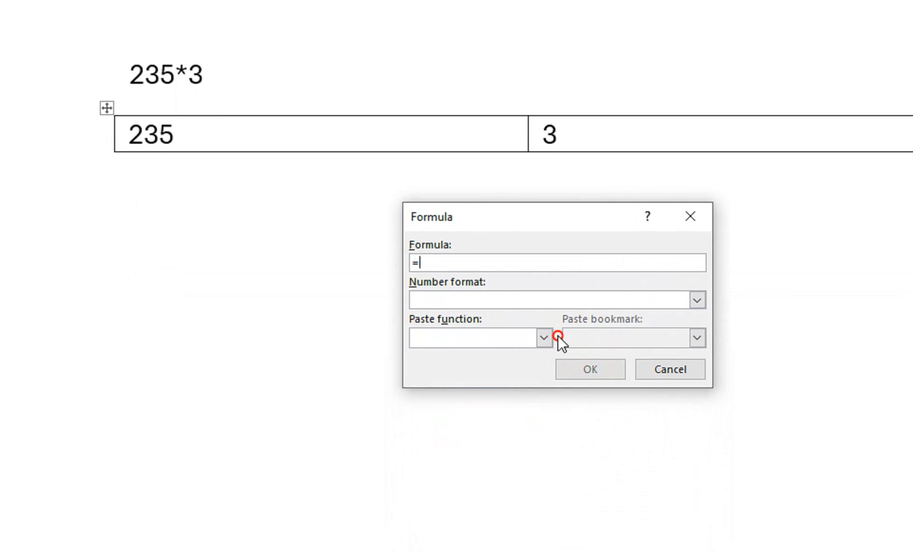
text(=)
click(544, 337)
click(525, 390)
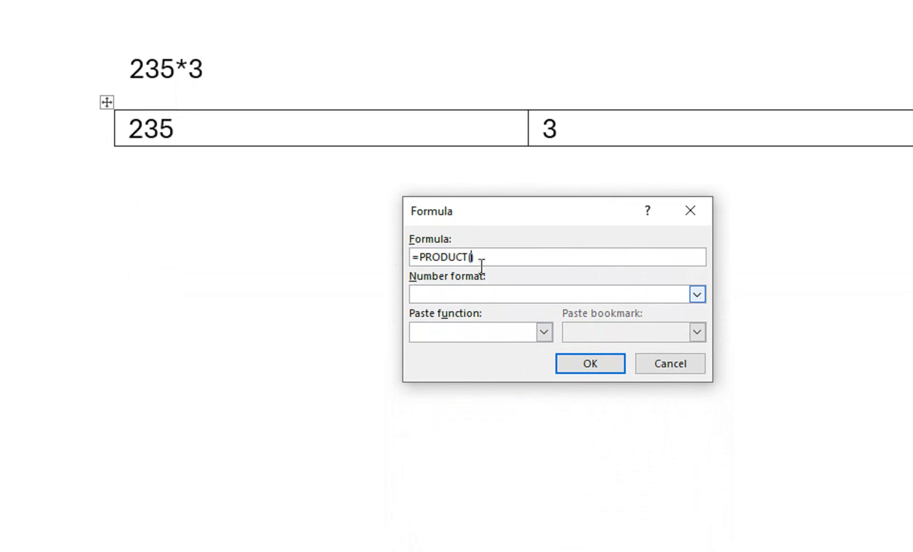
text(LEFT)
click(618, 363)
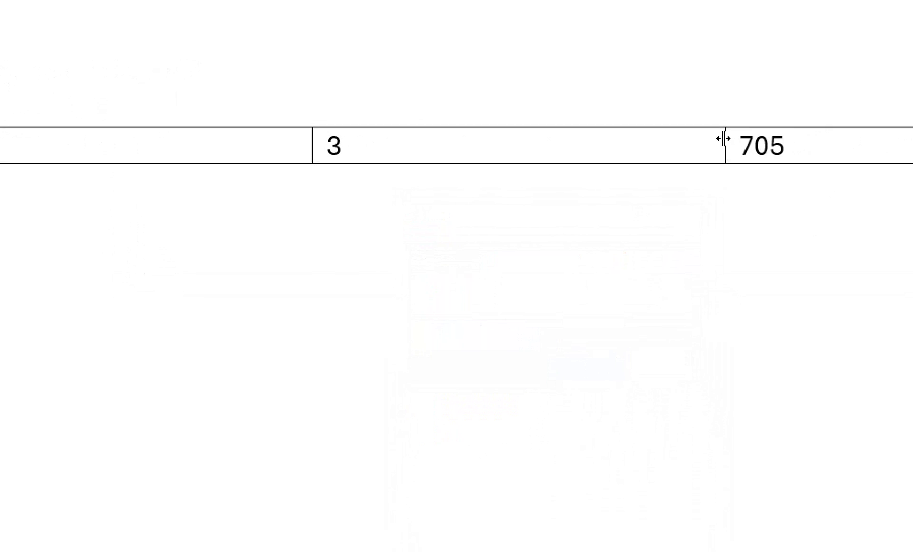
Delete the whole table below 235*3
click(144, 232)
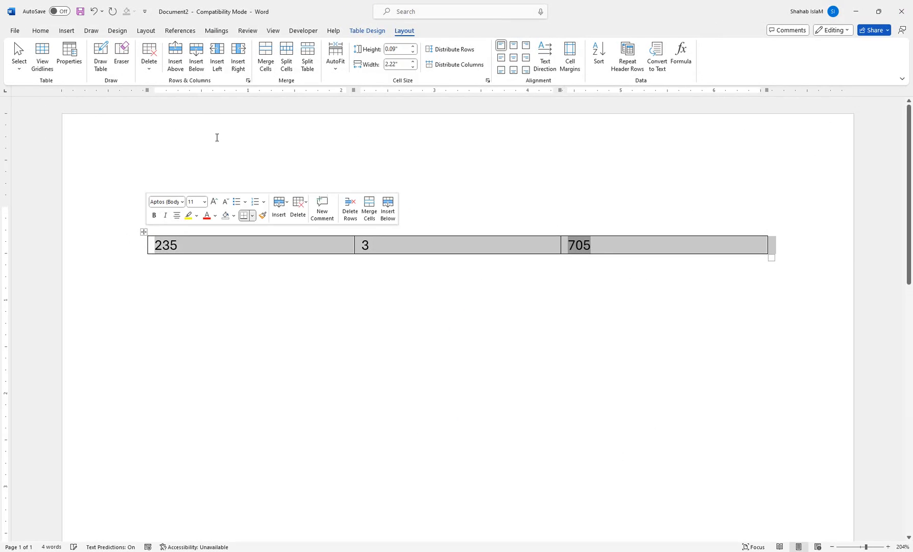
click(149, 55)
click(156, 109)
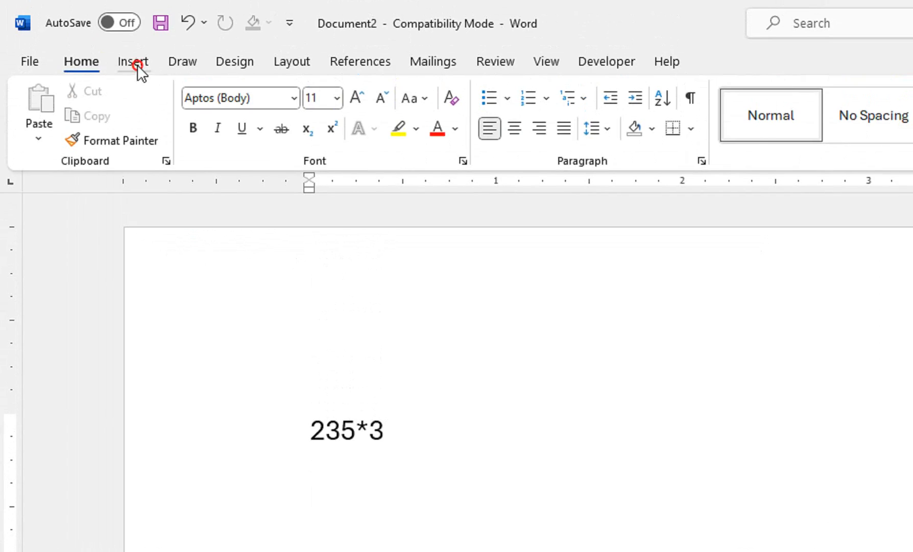
Set the first drawing pen to black with the fourth thickness preset
click(134, 62)
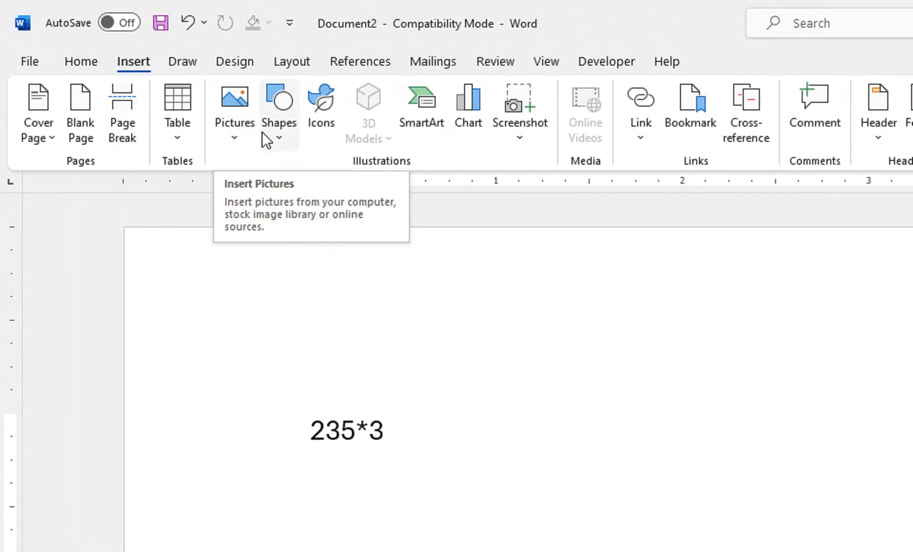
click(178, 62)
click(176, 123)
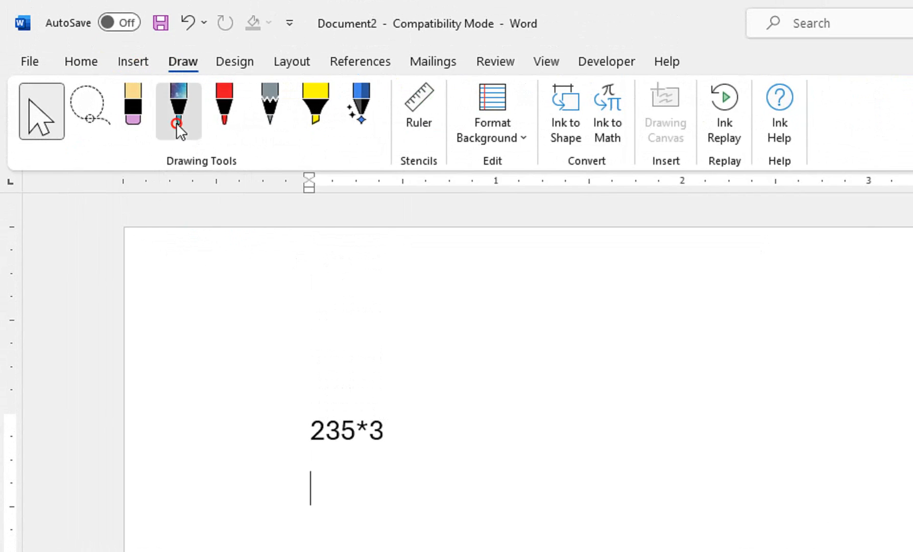
click(197, 128)
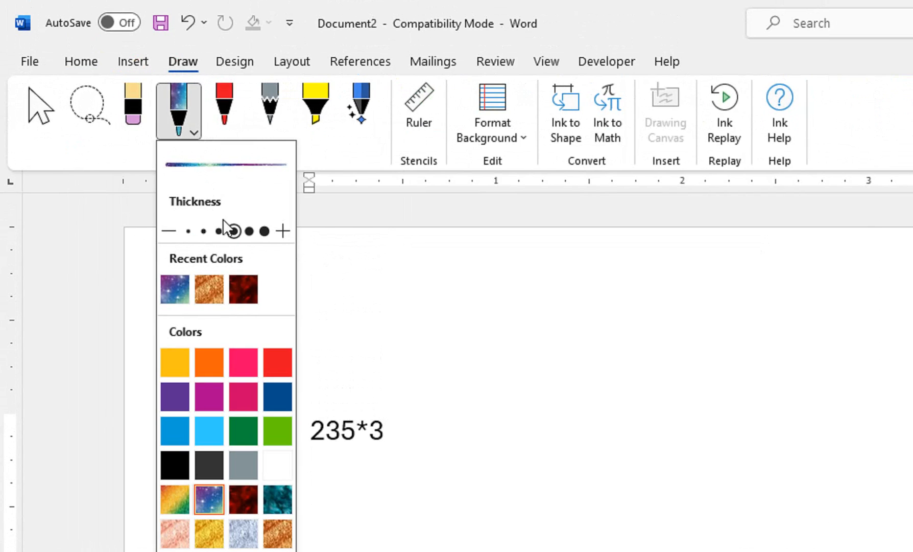
click(219, 231)
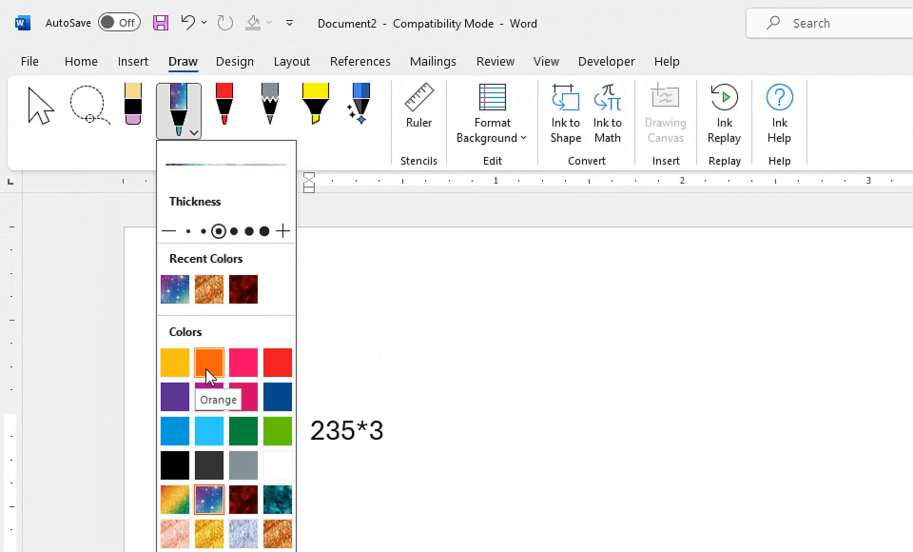
click(171, 418)
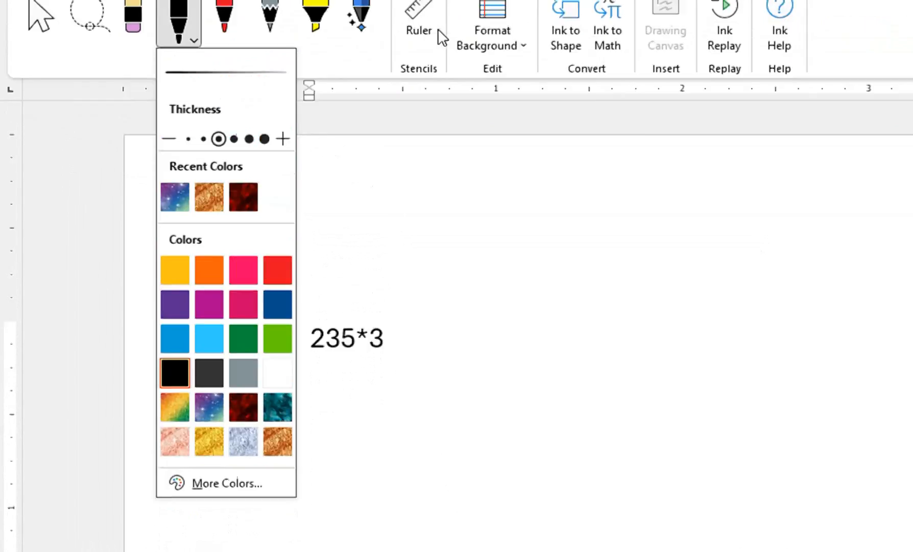
click(234, 228)
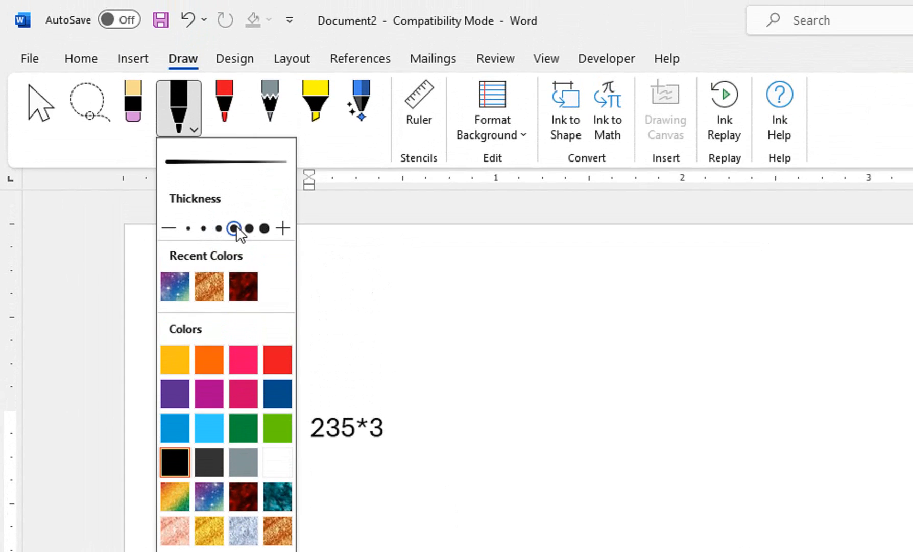
click(197, 128)
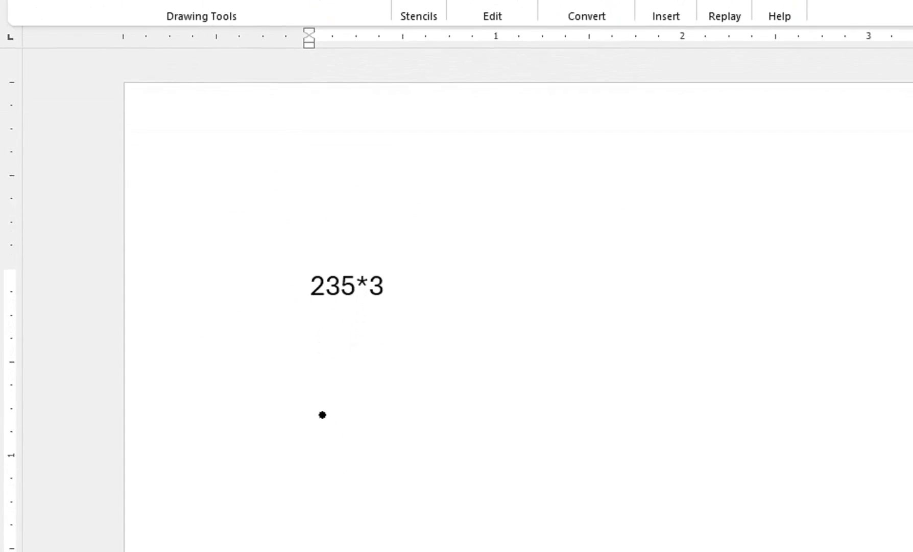
Draw two vertical ink strokes below 235*3 and undo both of them
drag(303, 376, 291, 551)
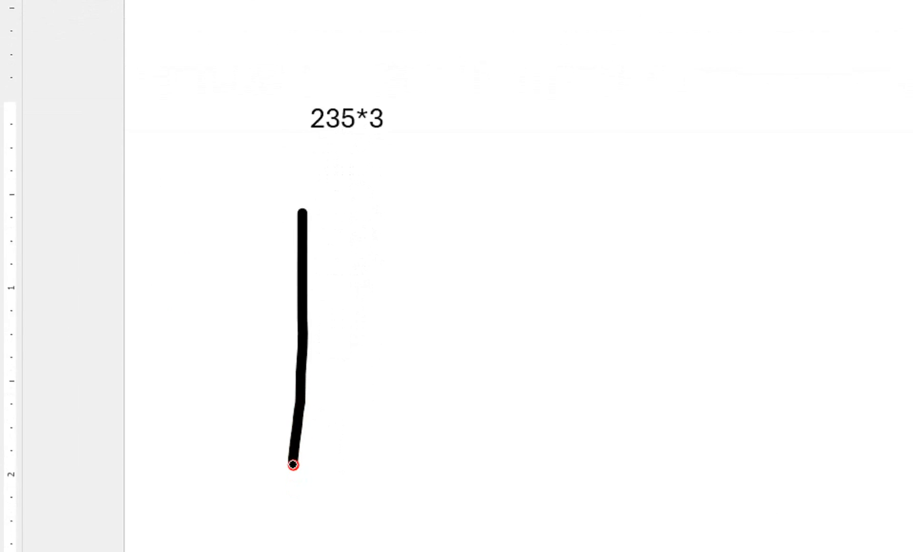
drag(353, 371, 345, 473)
drag(344, 296, 333, 447)
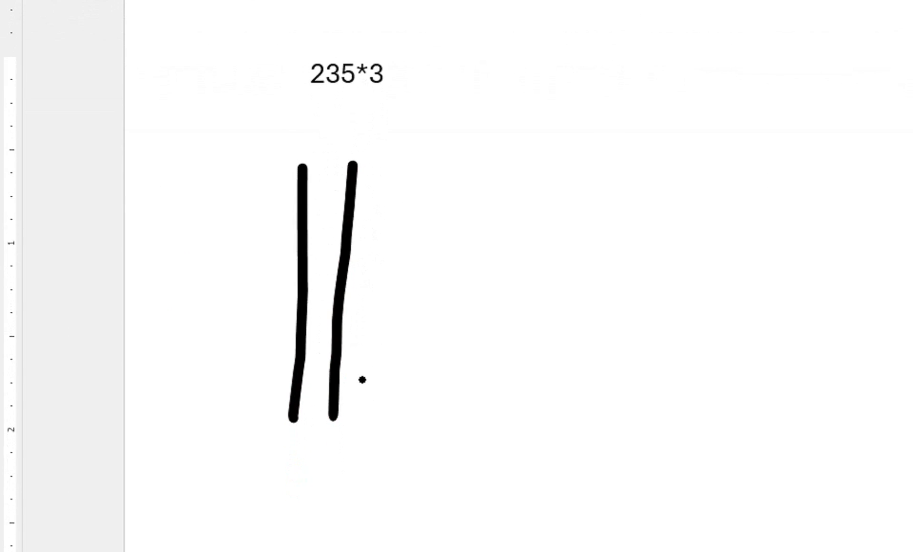
key(ctrl+z)
key(ctrl+z)
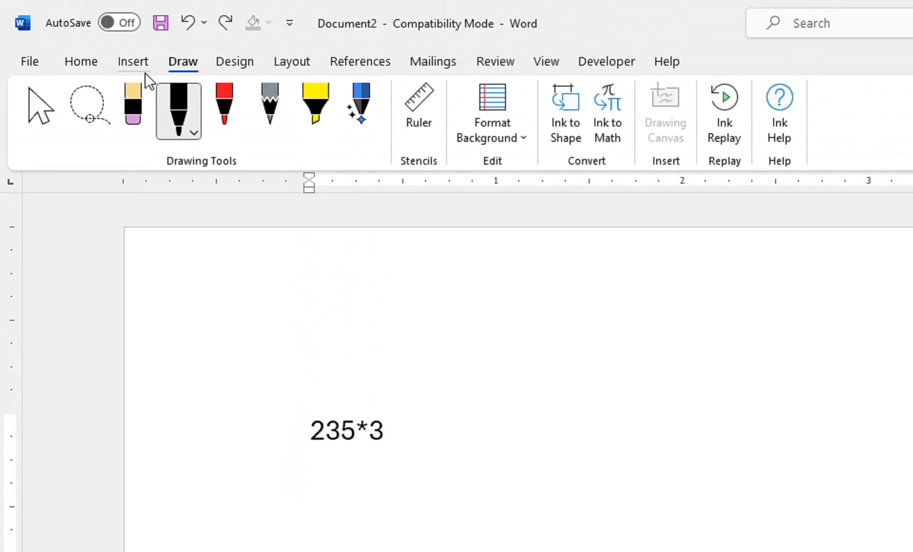
click(142, 67)
click(278, 141)
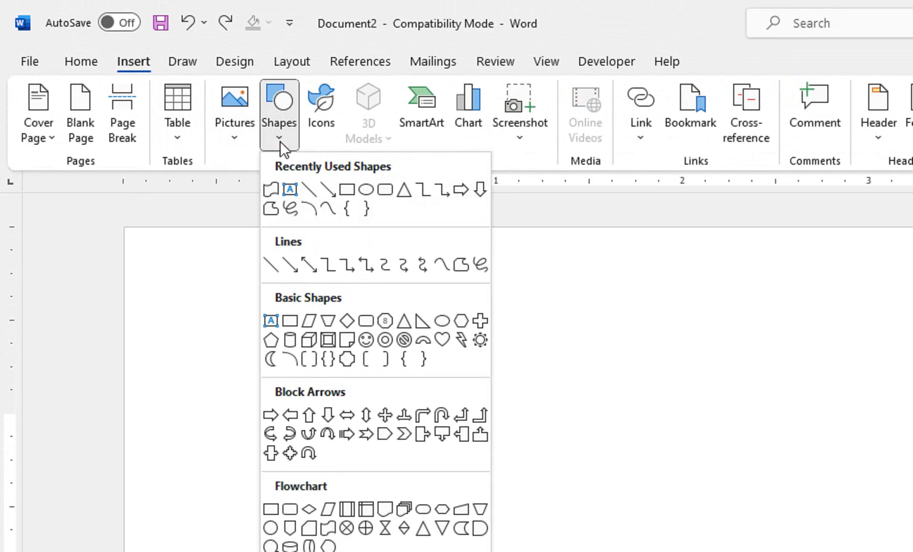
click(307, 189)
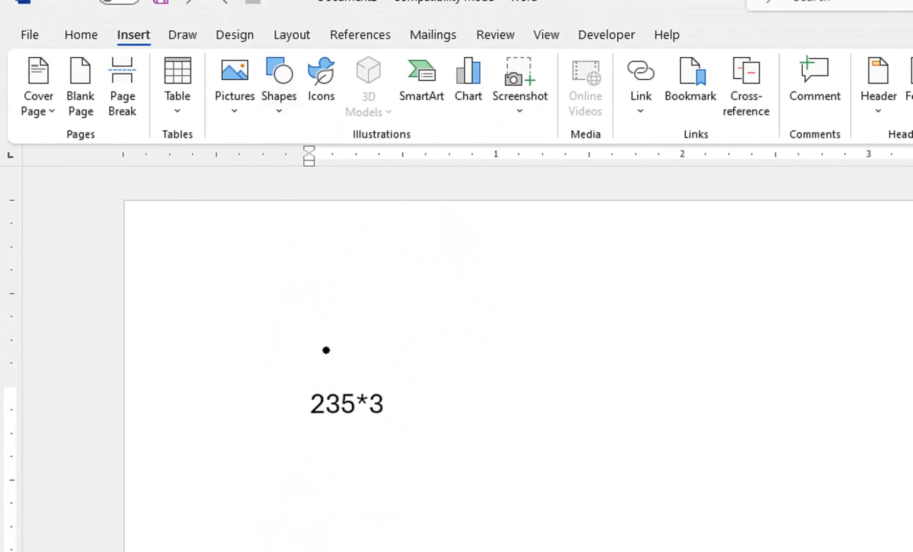
click(279, 56)
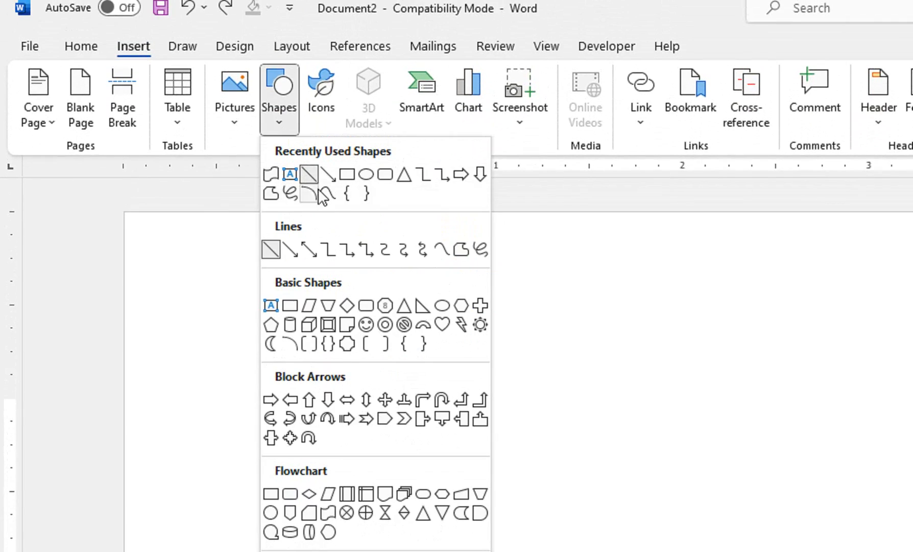
click(309, 174)
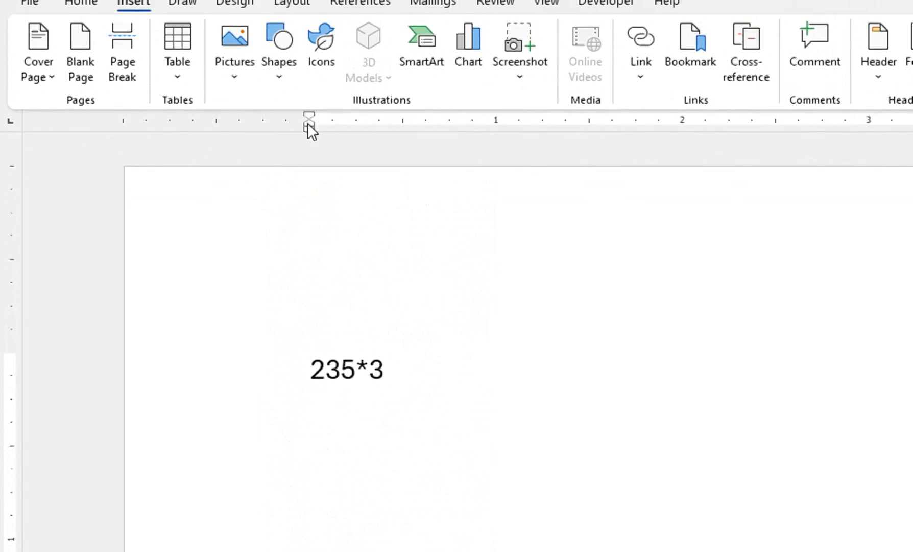
click(280, 73)
click(310, 130)
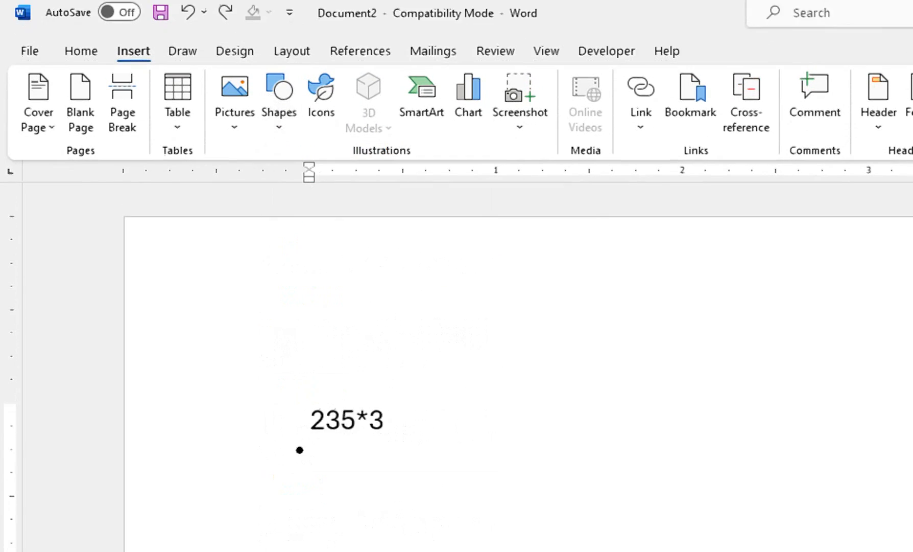
text(ZZZ)
key(BackSpace)
key(BackSpace)
key(BackSpace)
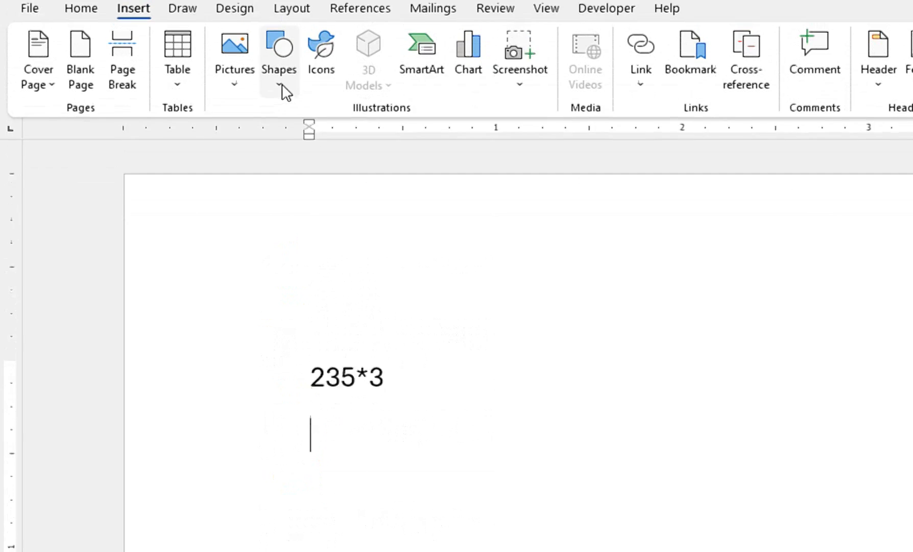
Draw a straight vertical line shape about 1.5 inches long just below 235*3
click(280, 81)
click(317, 155)
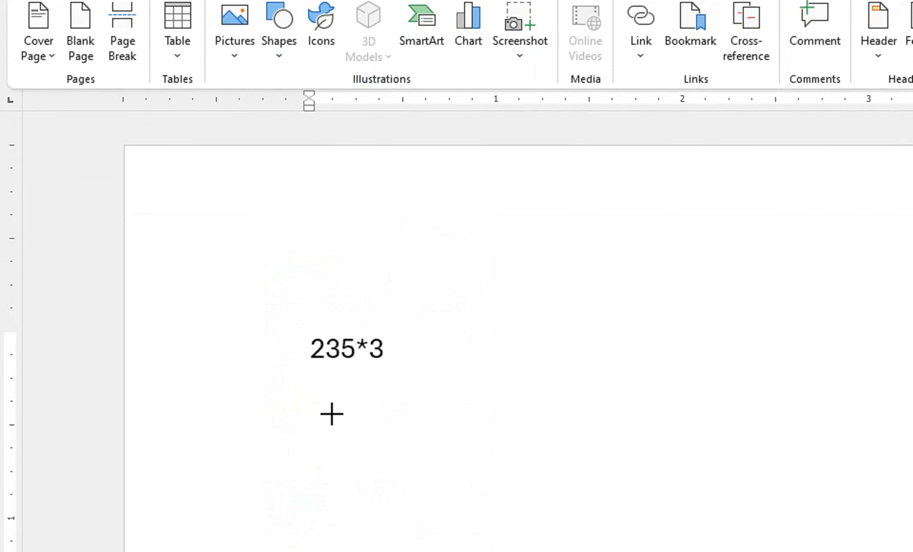
mouse_move(333, 413)
mouse_down()
mouse_move(331, 551)
mouse_move(322, 551)
mouse_move(332, 551)
mouse_up()
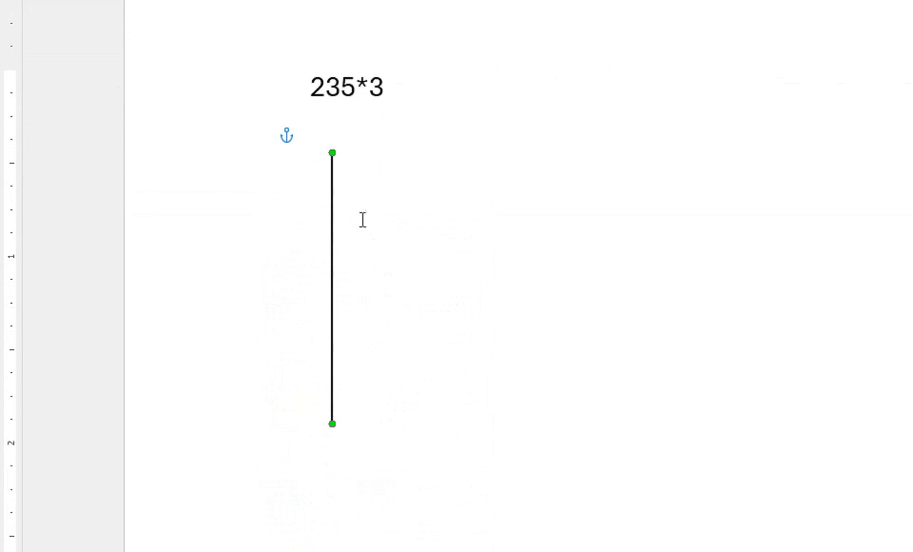
Copy the vertical line across the page to form side-by-side groups of two, three and five lines
drag(332, 207, 617, 207)
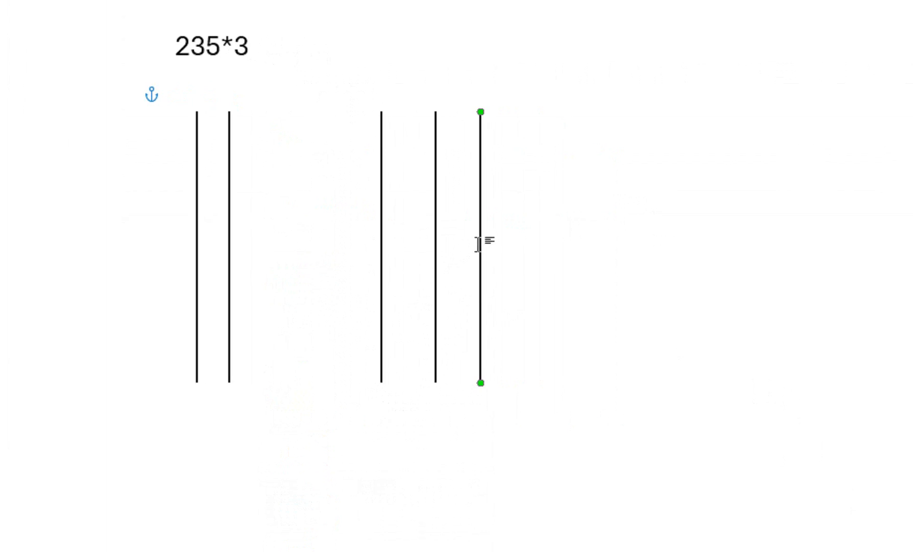
drag(480, 235, 839, 210)
drag(751, 210, 751, 207)
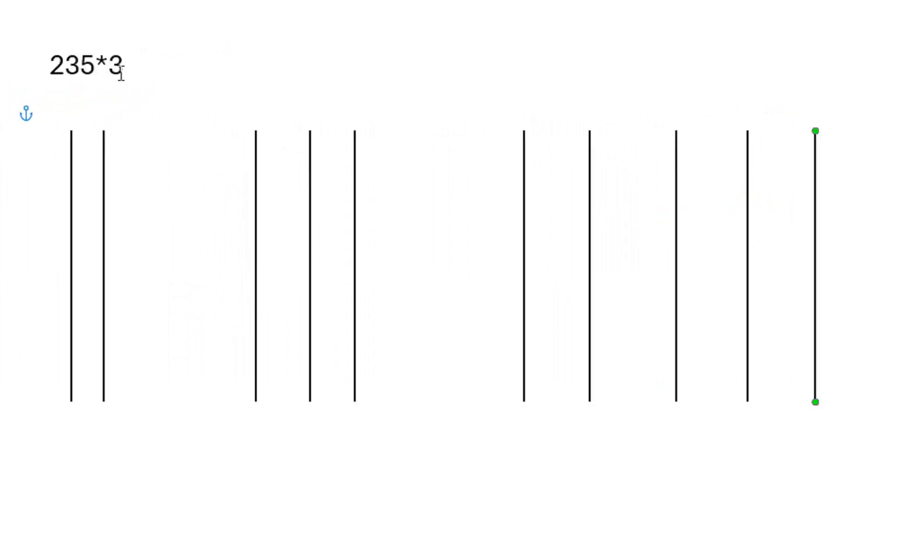
Draw a horizontal line about 4.57 inches long across all the vertical lines and copy it twice below to form three rows
click(110, 78)
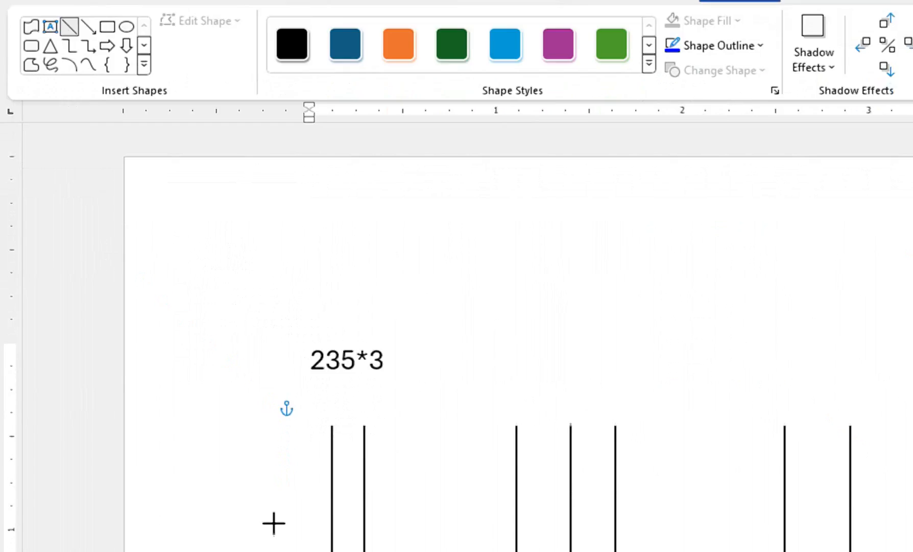
mouse_move(282, 449)
mouse_down()
mouse_move(487, 446)
mouse_move(912, 484)
mouse_up()
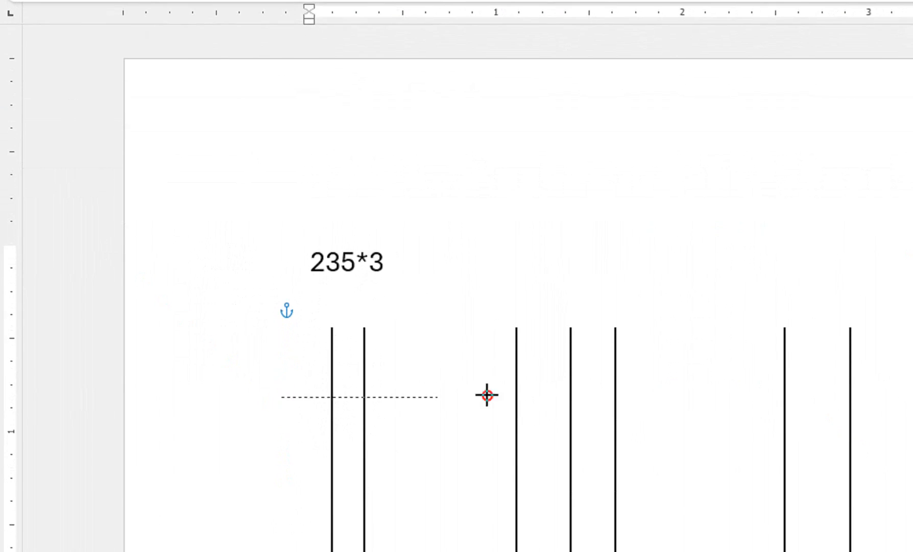
drag(781, 411, 810, 411)
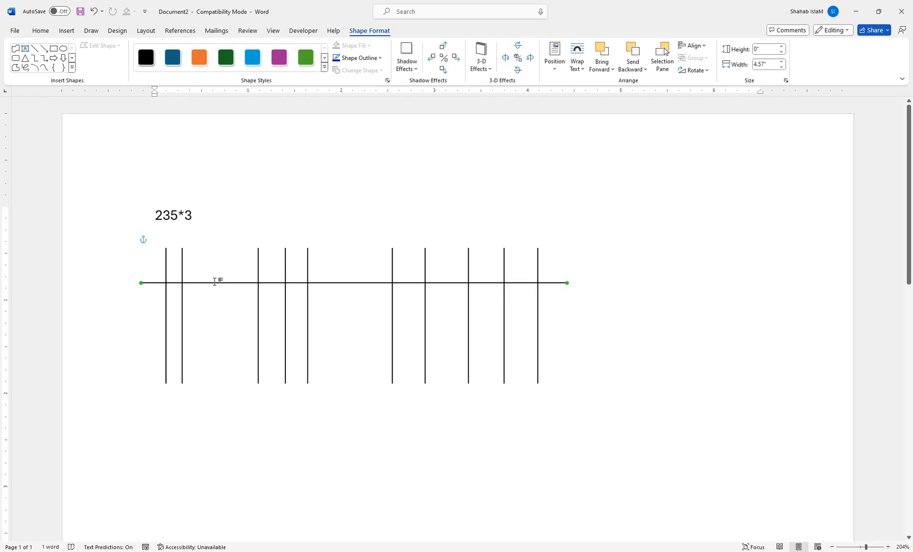
drag(222, 283, 217, 332)
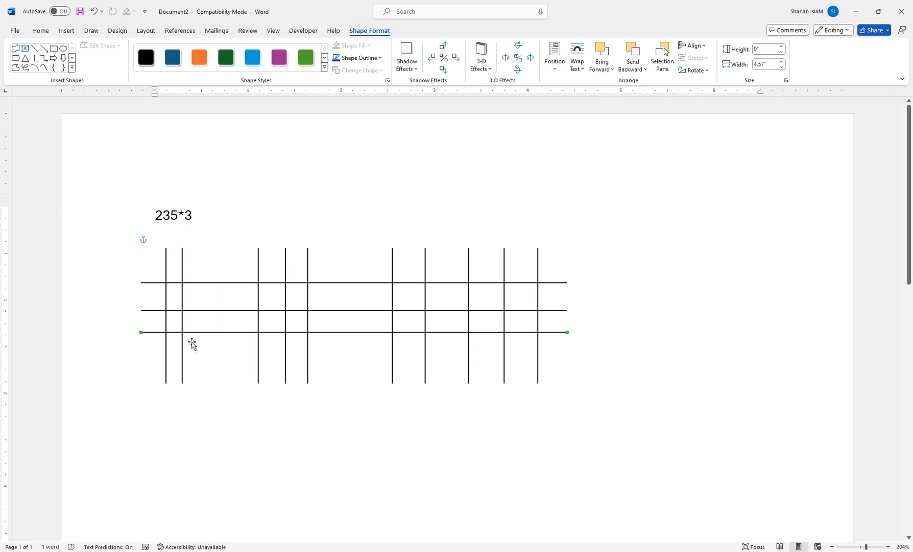
Set the black drawing pen to the fifth thickness preset
click(91, 31)
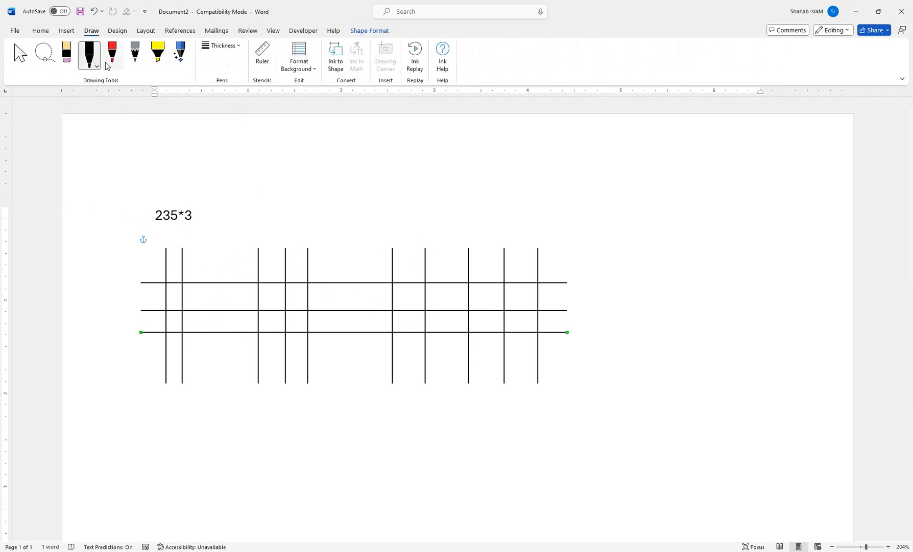
click(96, 66)
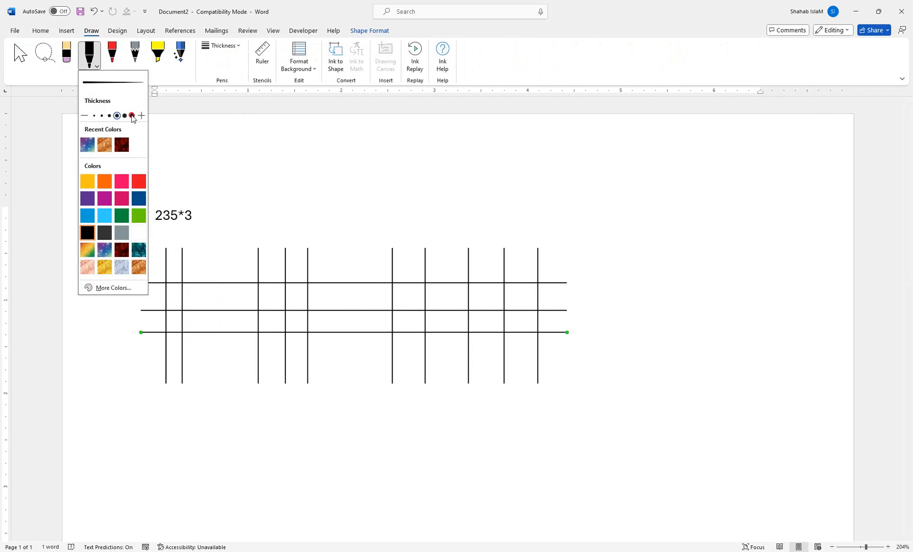
click(132, 116)
click(124, 115)
click(97, 68)
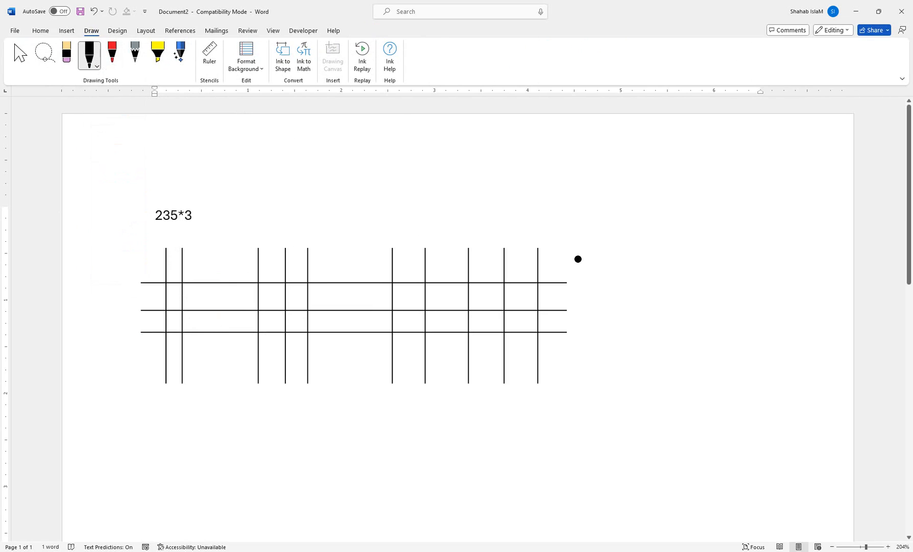
Mark every intersection of the five-line group with the three horizontal lines with black ink dots
click(538, 282)
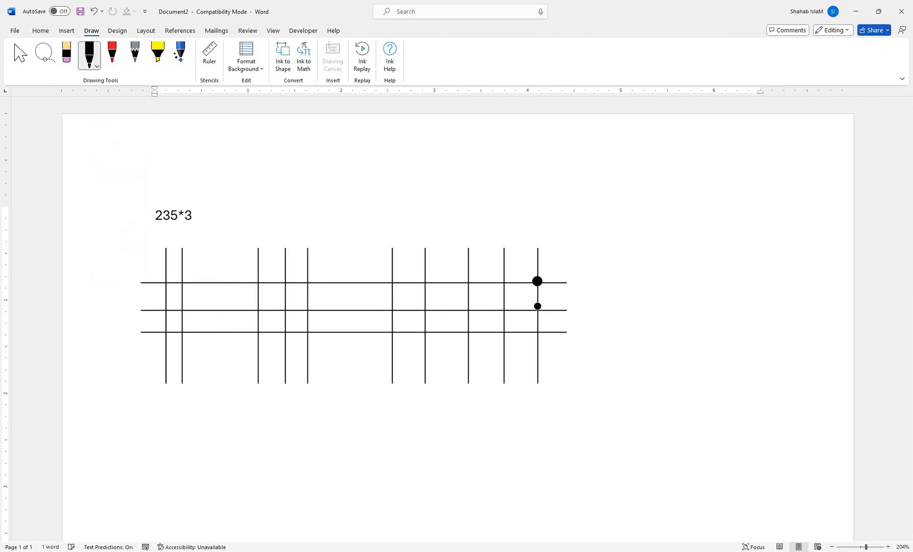
click(538, 310)
click(505, 311)
click(469, 283)
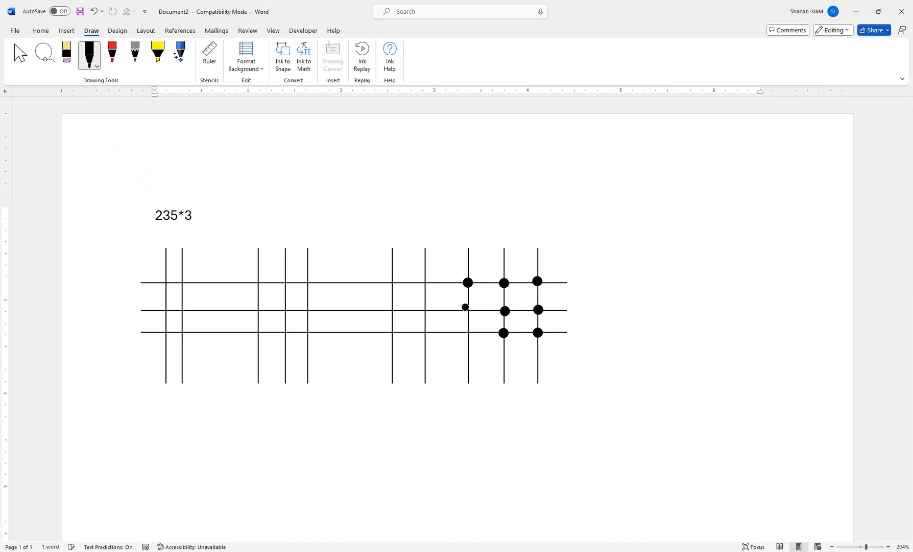
click(469, 333)
click(426, 330)
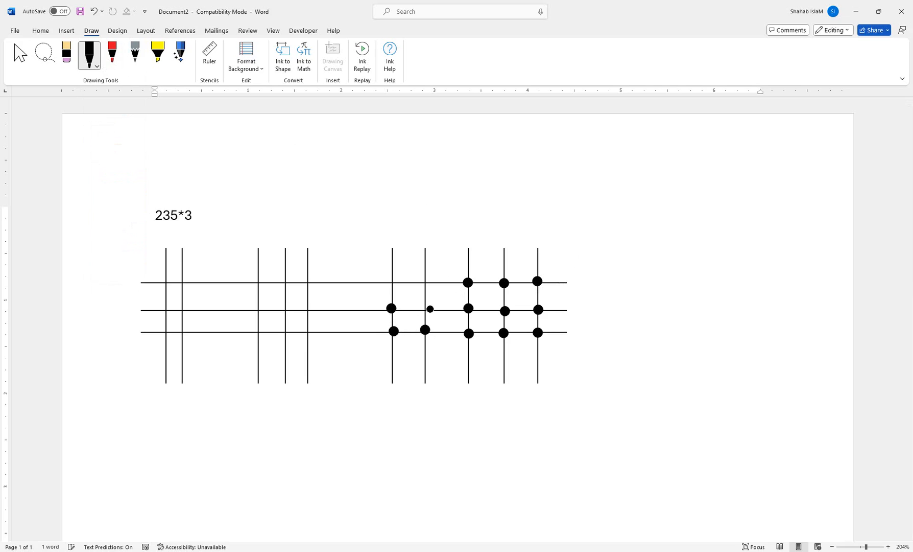
click(427, 309)
click(426, 282)
Mark every intersection of the three-line group with the three horizontal lines with black ink dots
click(308, 282)
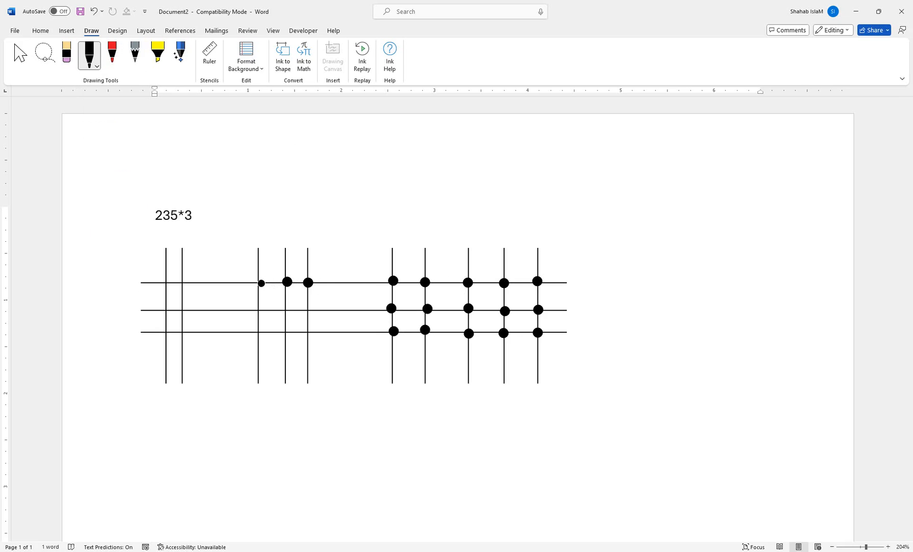
click(286, 309)
click(257, 310)
click(307, 309)
click(309, 332)
click(287, 331)
click(259, 331)
Mark every intersection of the two-line group with the three horizontal lines with black ink dots
click(183, 333)
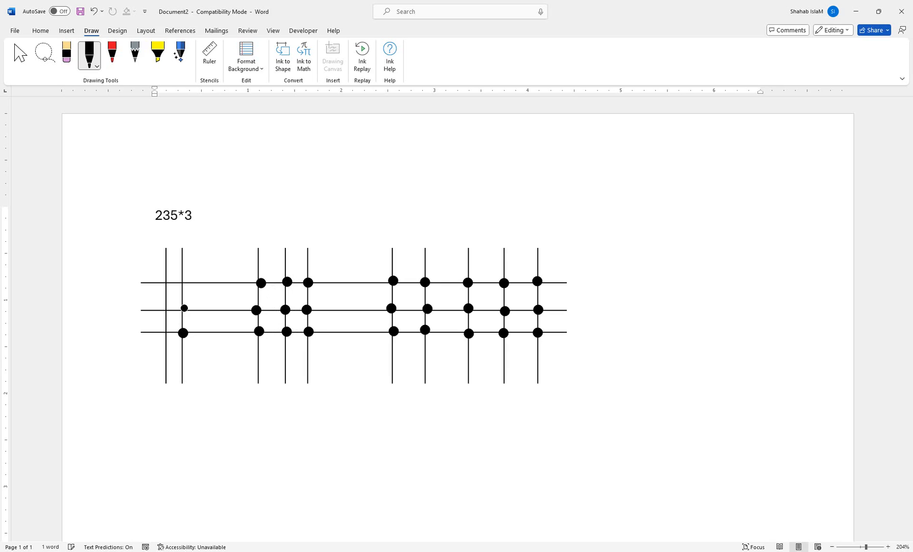
click(183, 309)
click(183, 281)
click(167, 283)
click(165, 311)
click(167, 332)
Stop inking and complete the expression as 235*3 = 705, adding the result's digits from the units to the hundreds
click(21, 54)
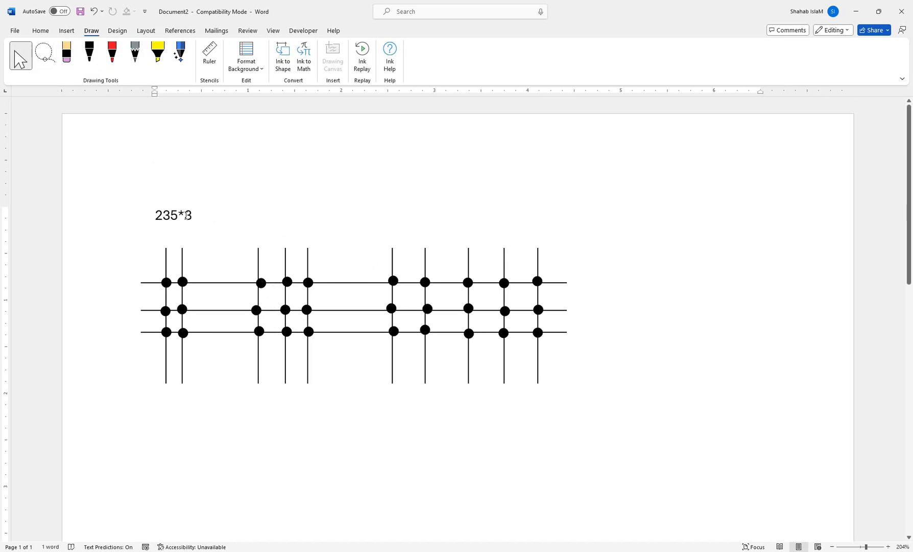
text(=)
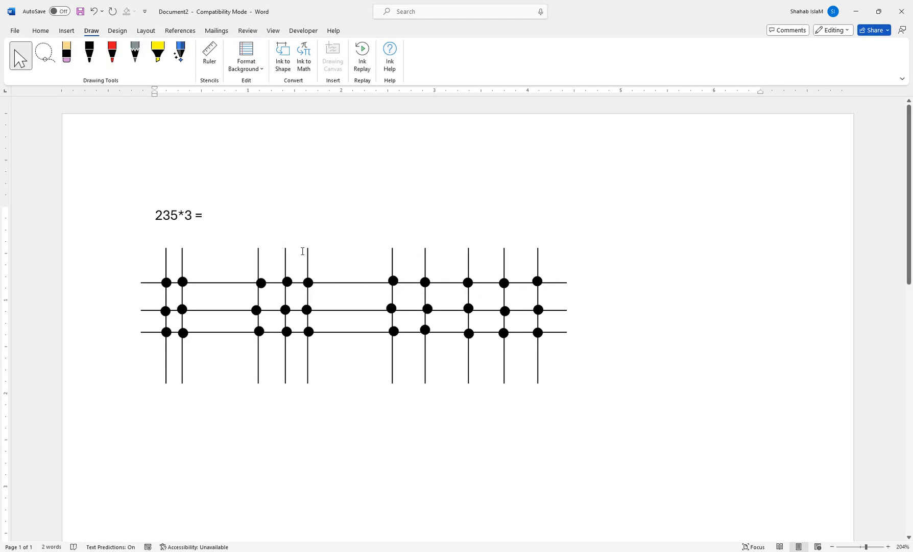
text(5)
click(206, 215)
text(05)
click(206, 215)
text(7)
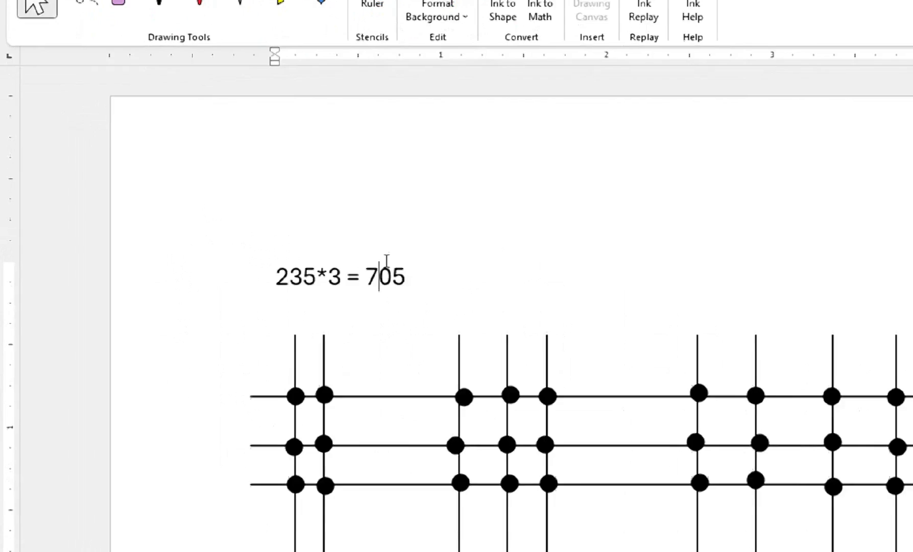
Add two blank lines below the completed equation to push the line drawing further down the page
click(432, 281)
key(Return)
key(Return)
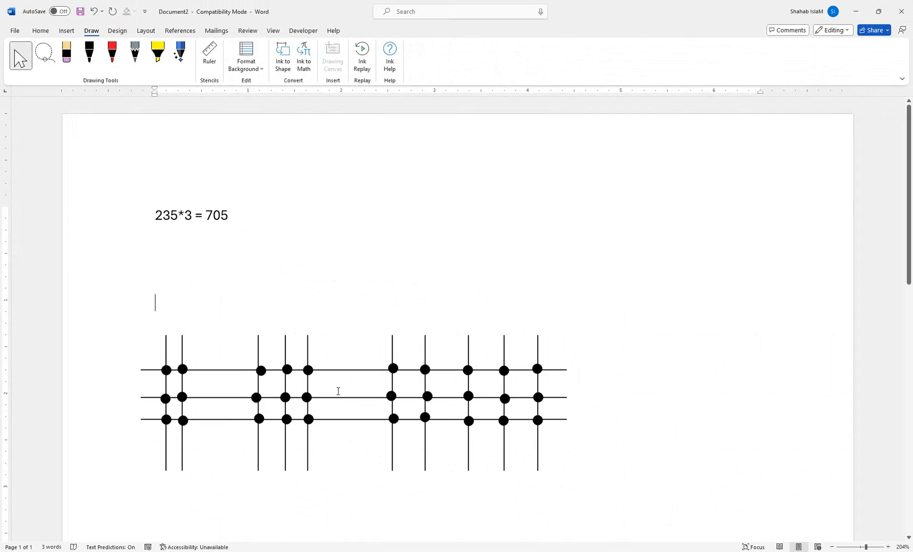
Switch to Calculator, place it below the equation, clear the old entry, compute 235 × 3 and close it
click(381, 551)
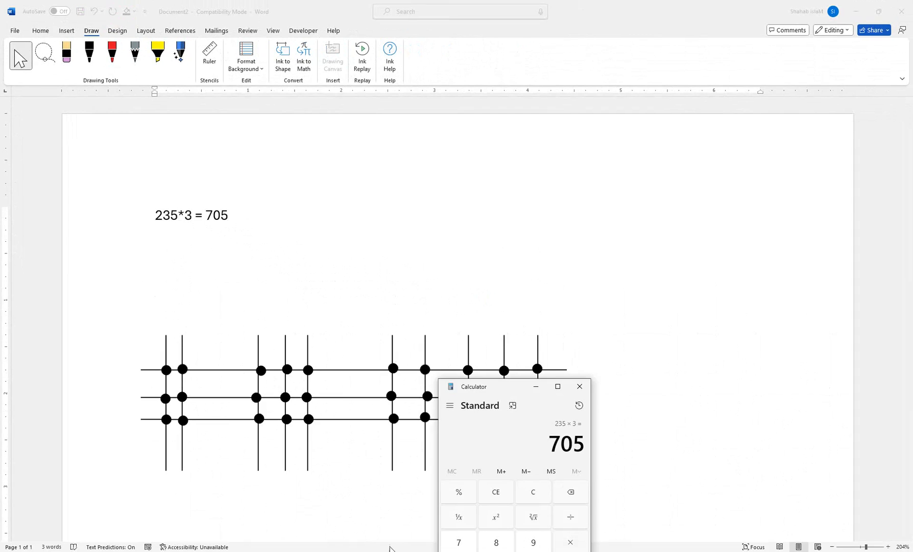
drag(459, 388, 200, 270)
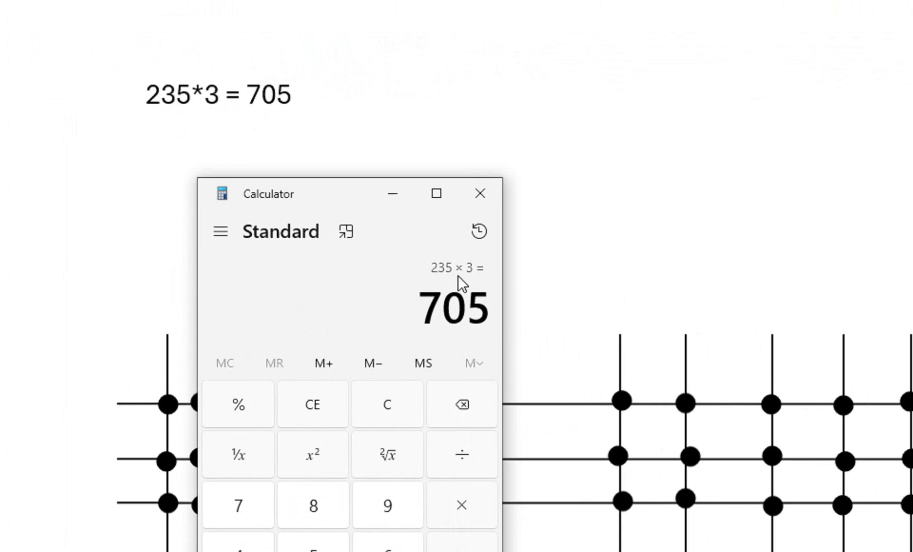
key(Delete)
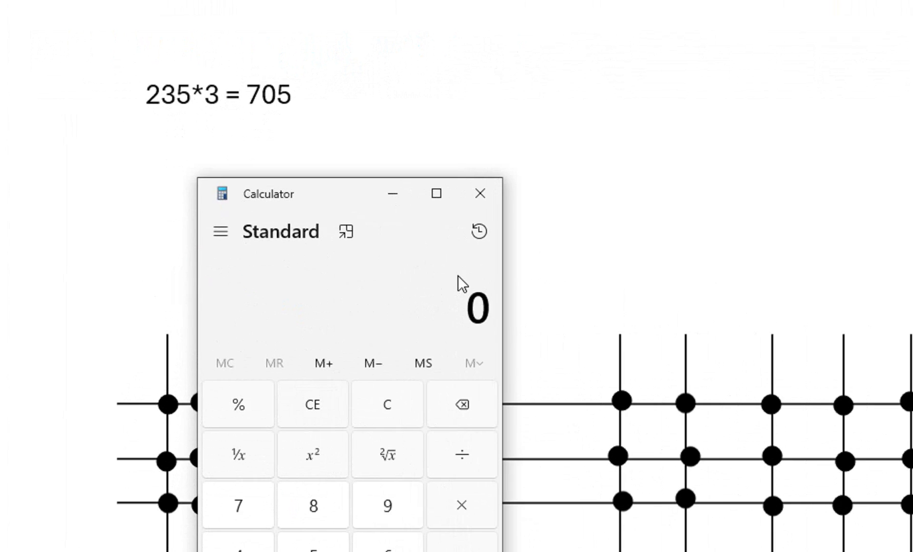
text(235 × )
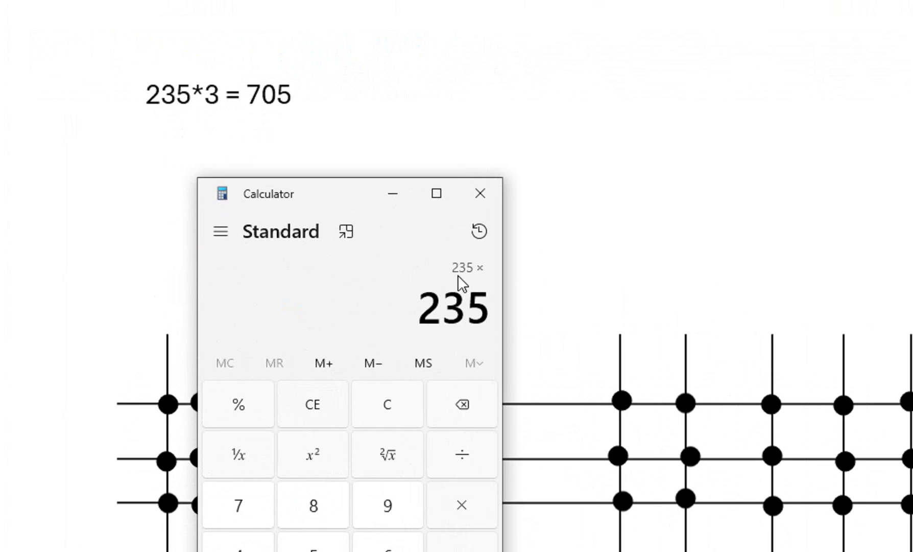
text(3)
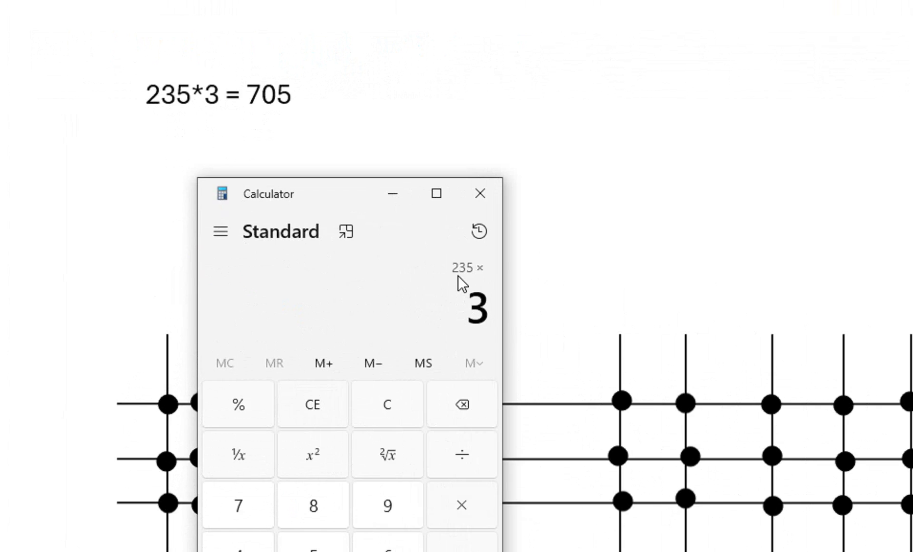
key(Return)
click(496, 190)
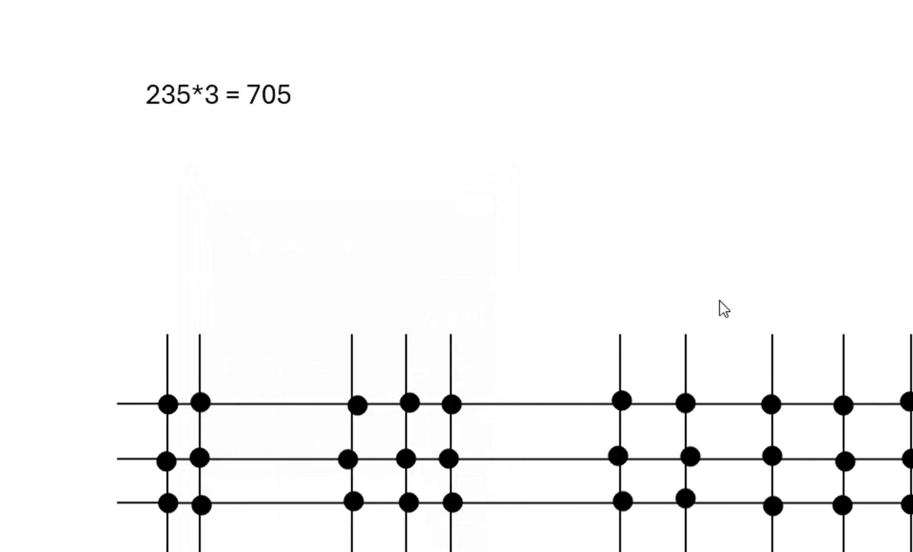